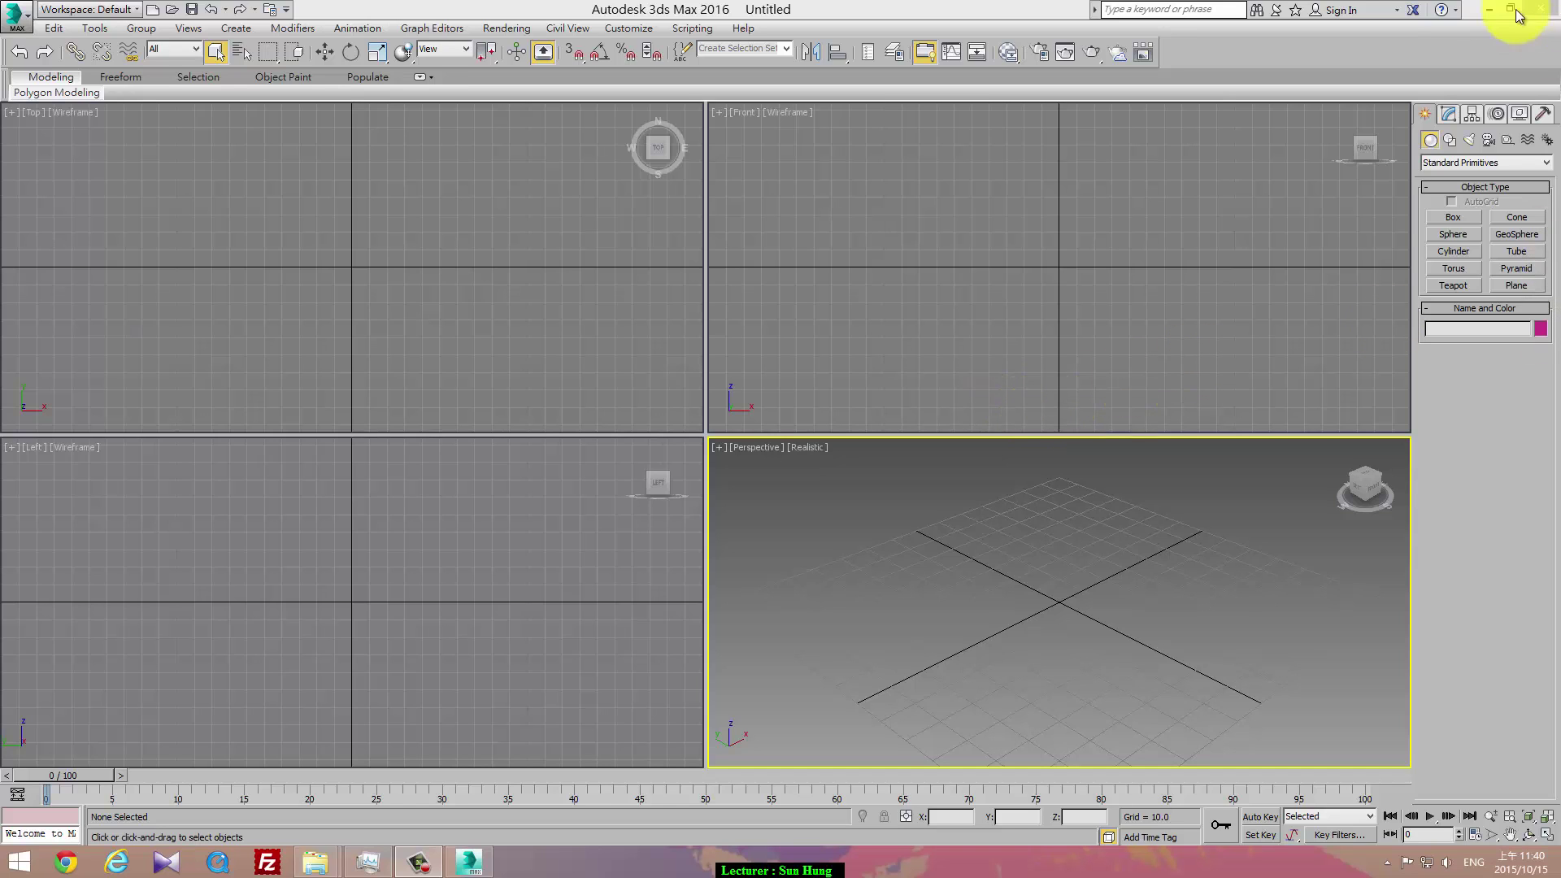
- Launch the Asset Browser from the Utilities panel and dismiss its licence notice
click(1543, 115)
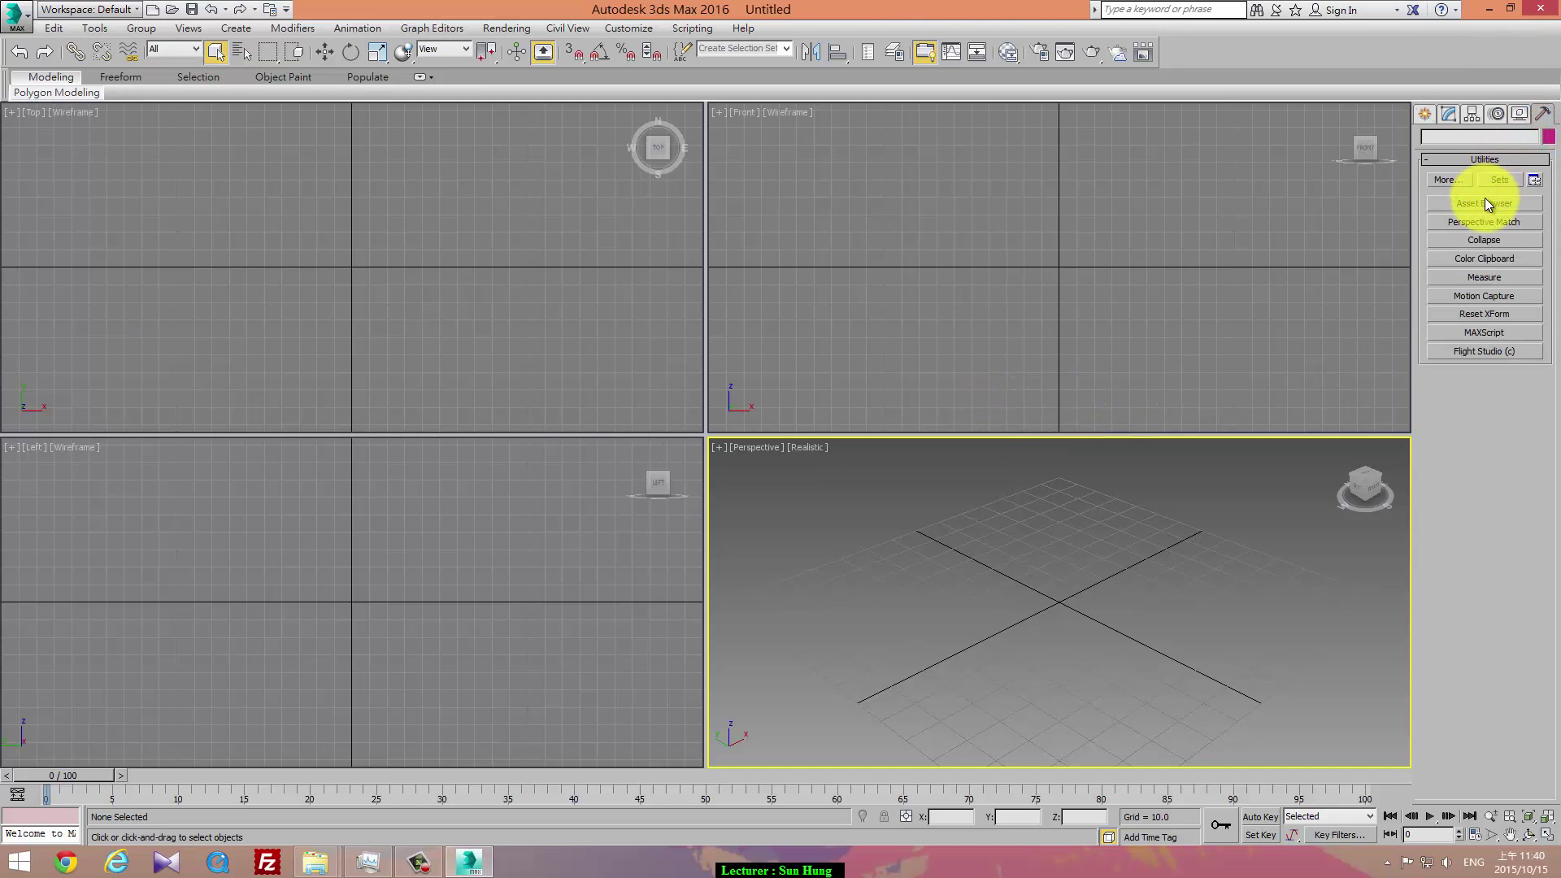
click(1484, 203)
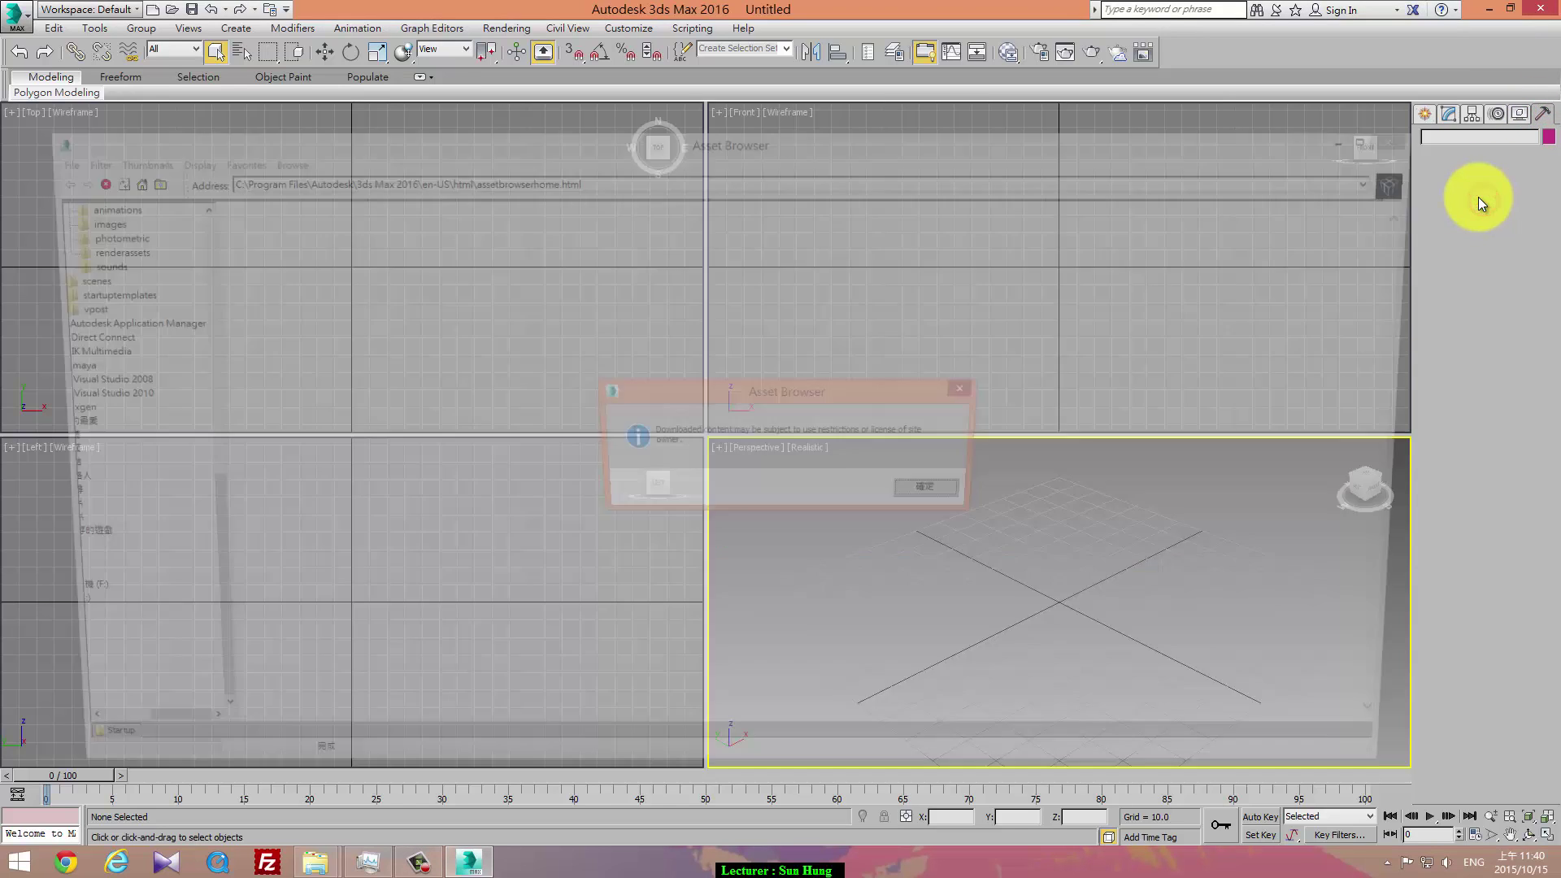
key(Return)
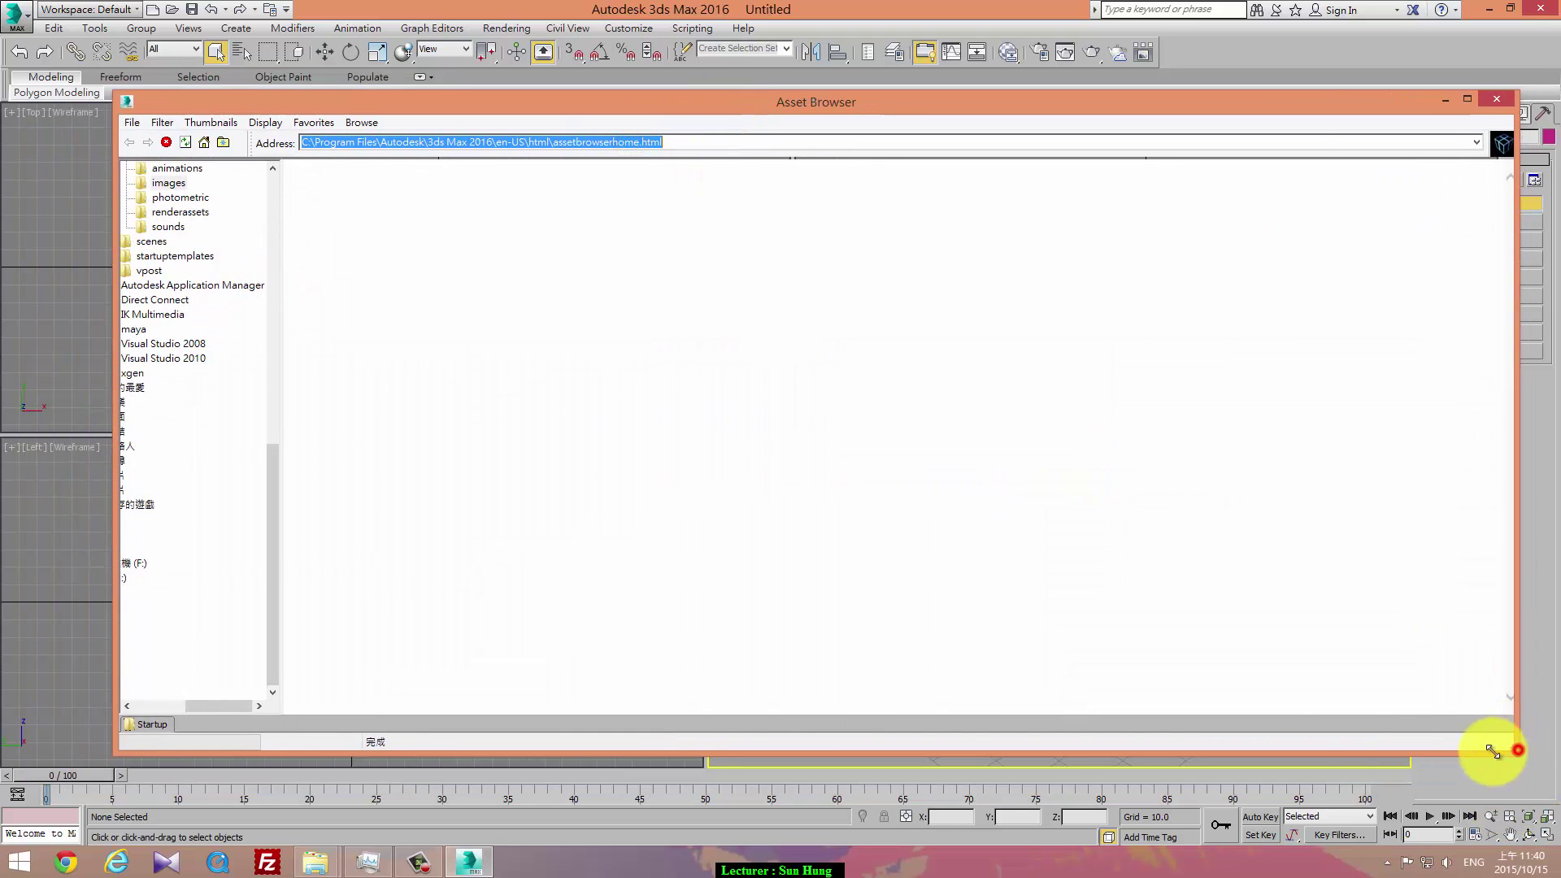
- Shrink the Asset Browser and browse to the G:\[1041]\[DMD2B]\3dsmax folder
drag(1517, 752, 1191, 763)
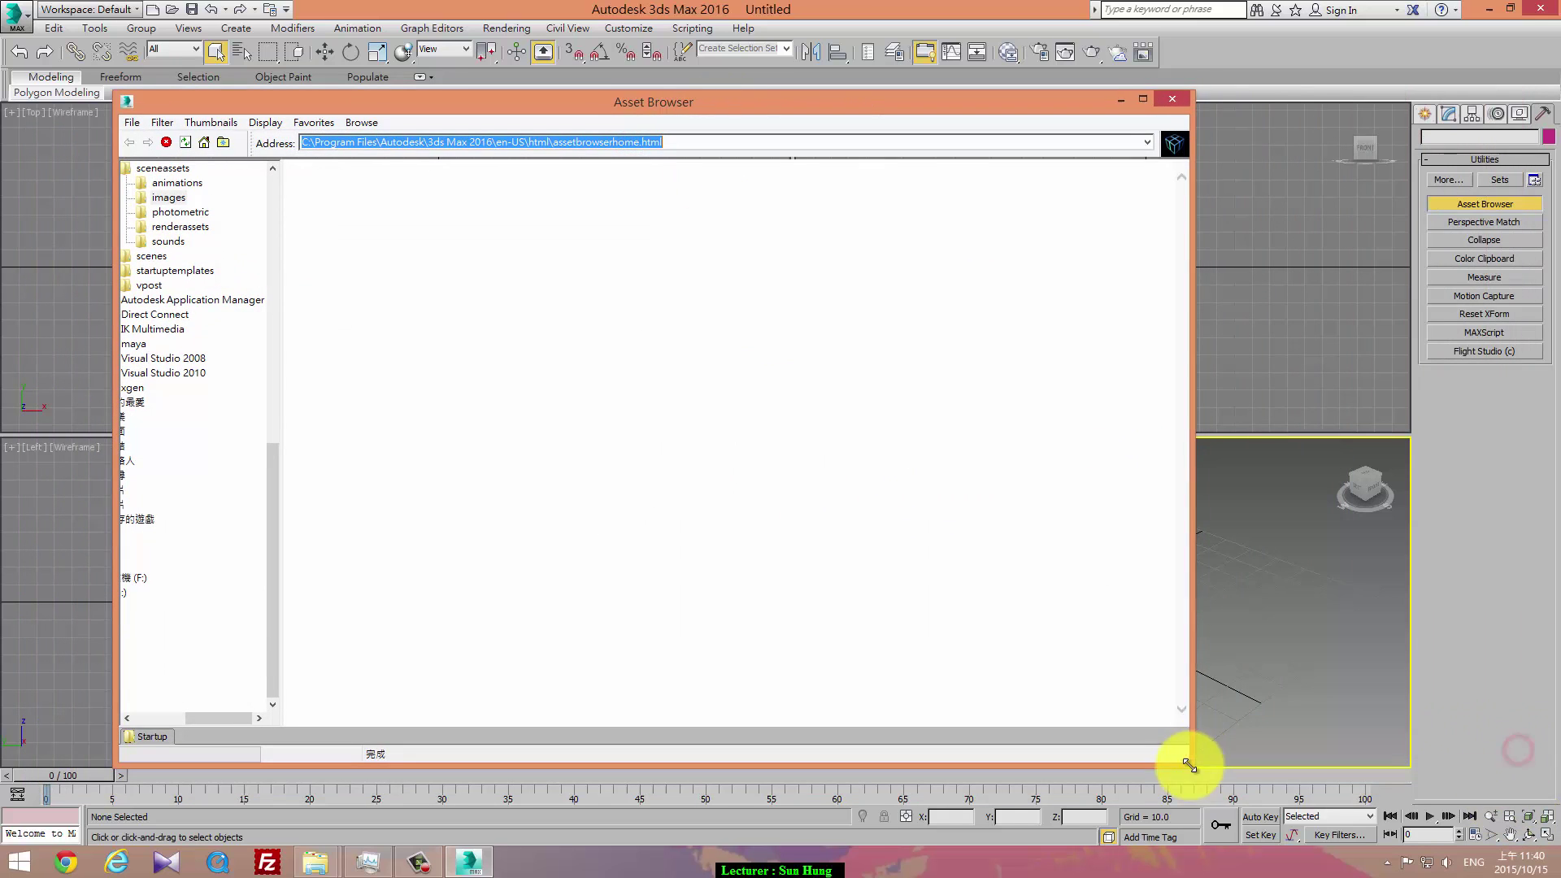
click(146, 721)
click(172, 593)
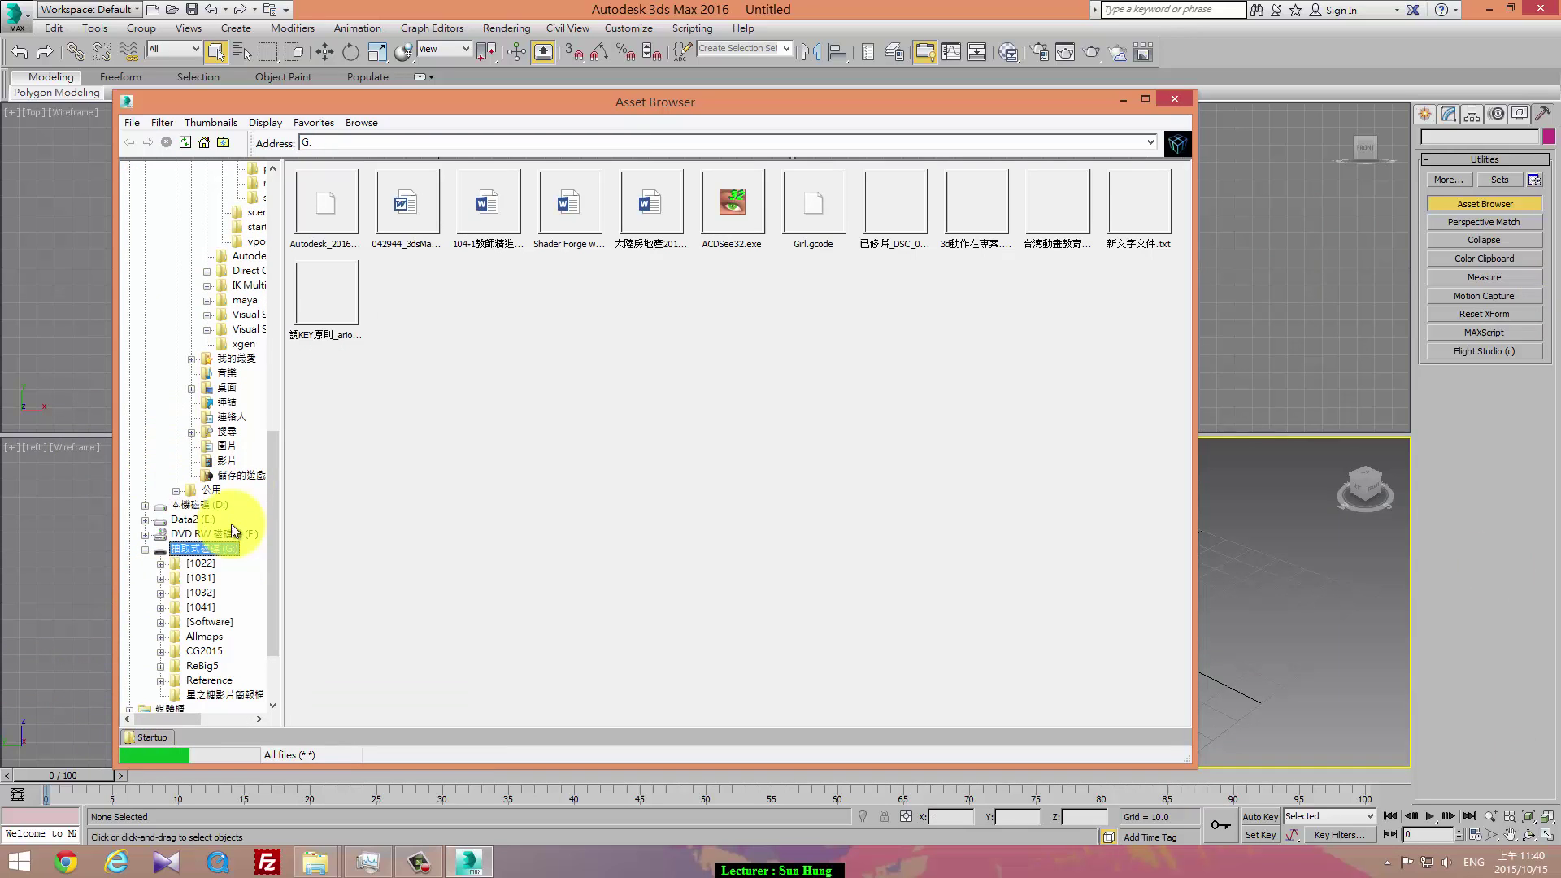
double_click(202, 606)
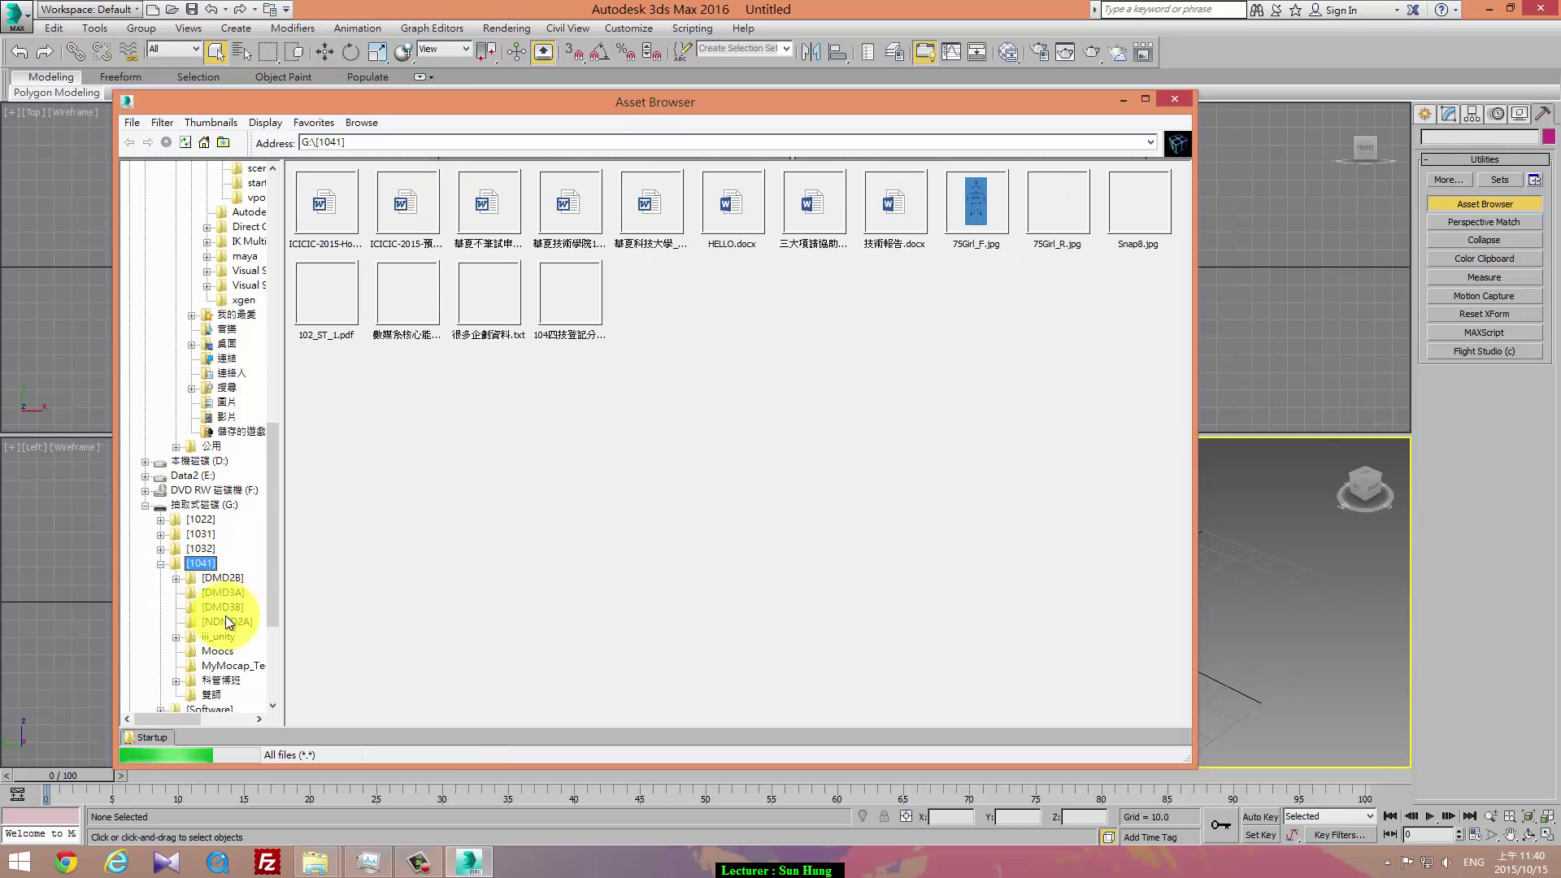
double_click(232, 578)
click(235, 593)
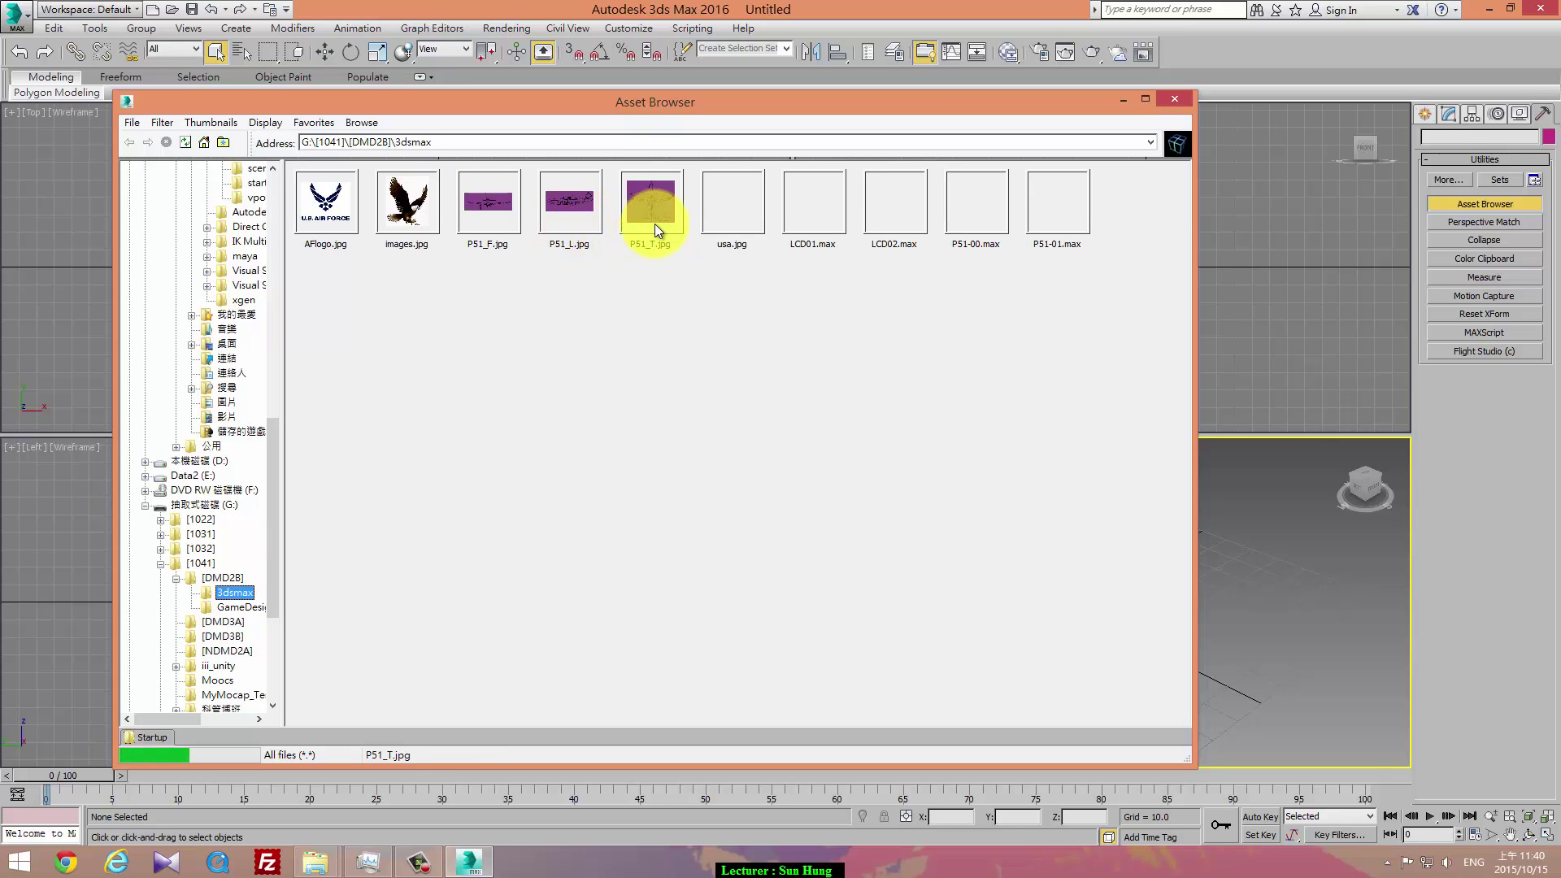
- Select the P51_L.jpg, P51_F.jpg and finally P51_T.jpg thumbnails
click(546, 208)
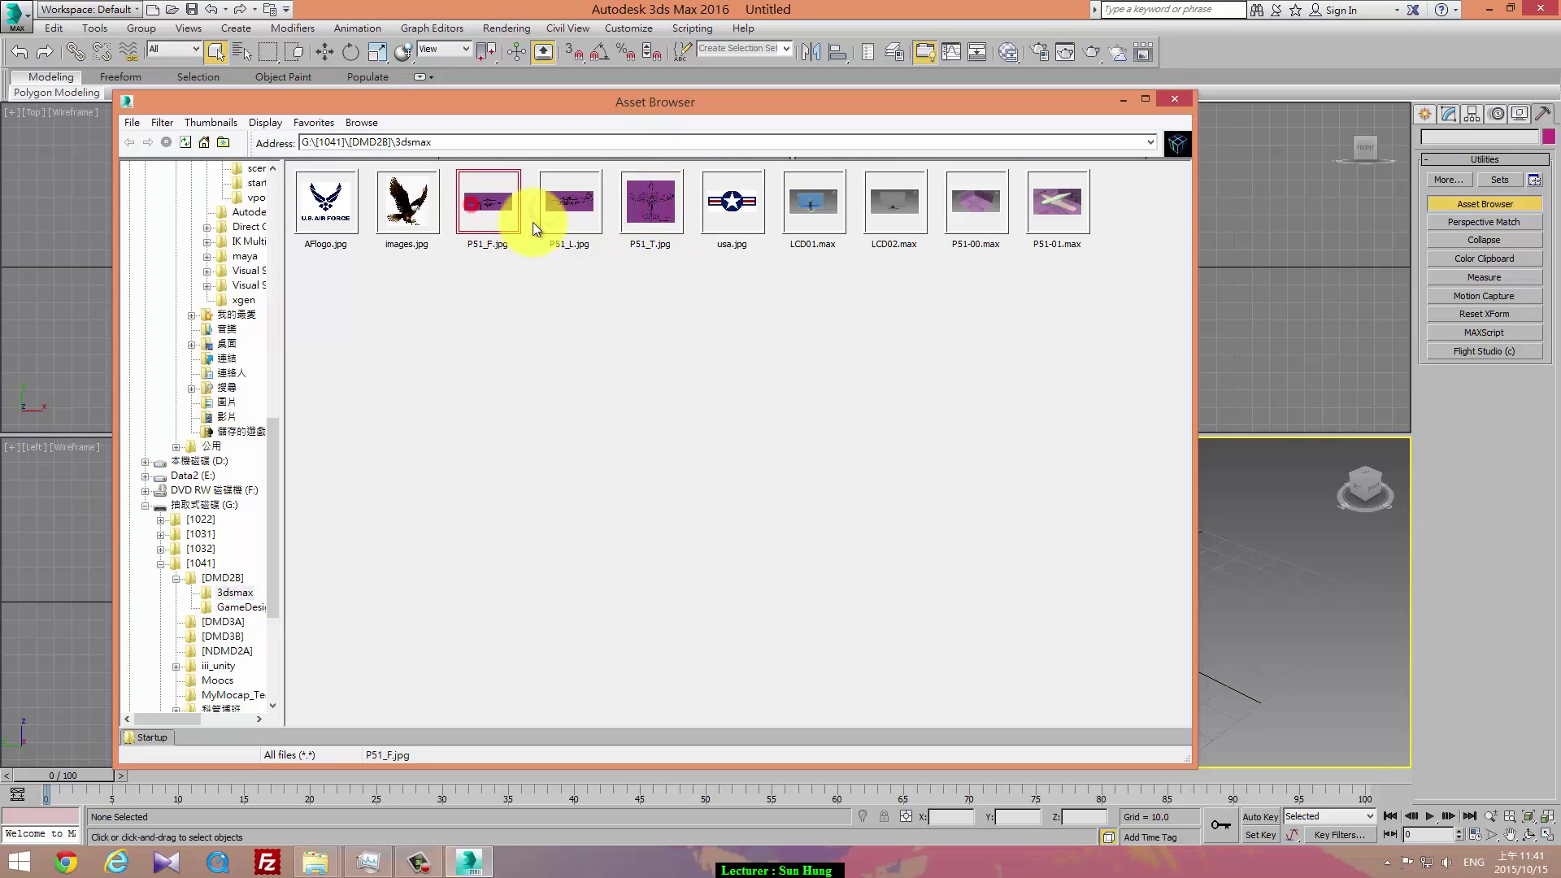
click(509, 213)
click(646, 210)
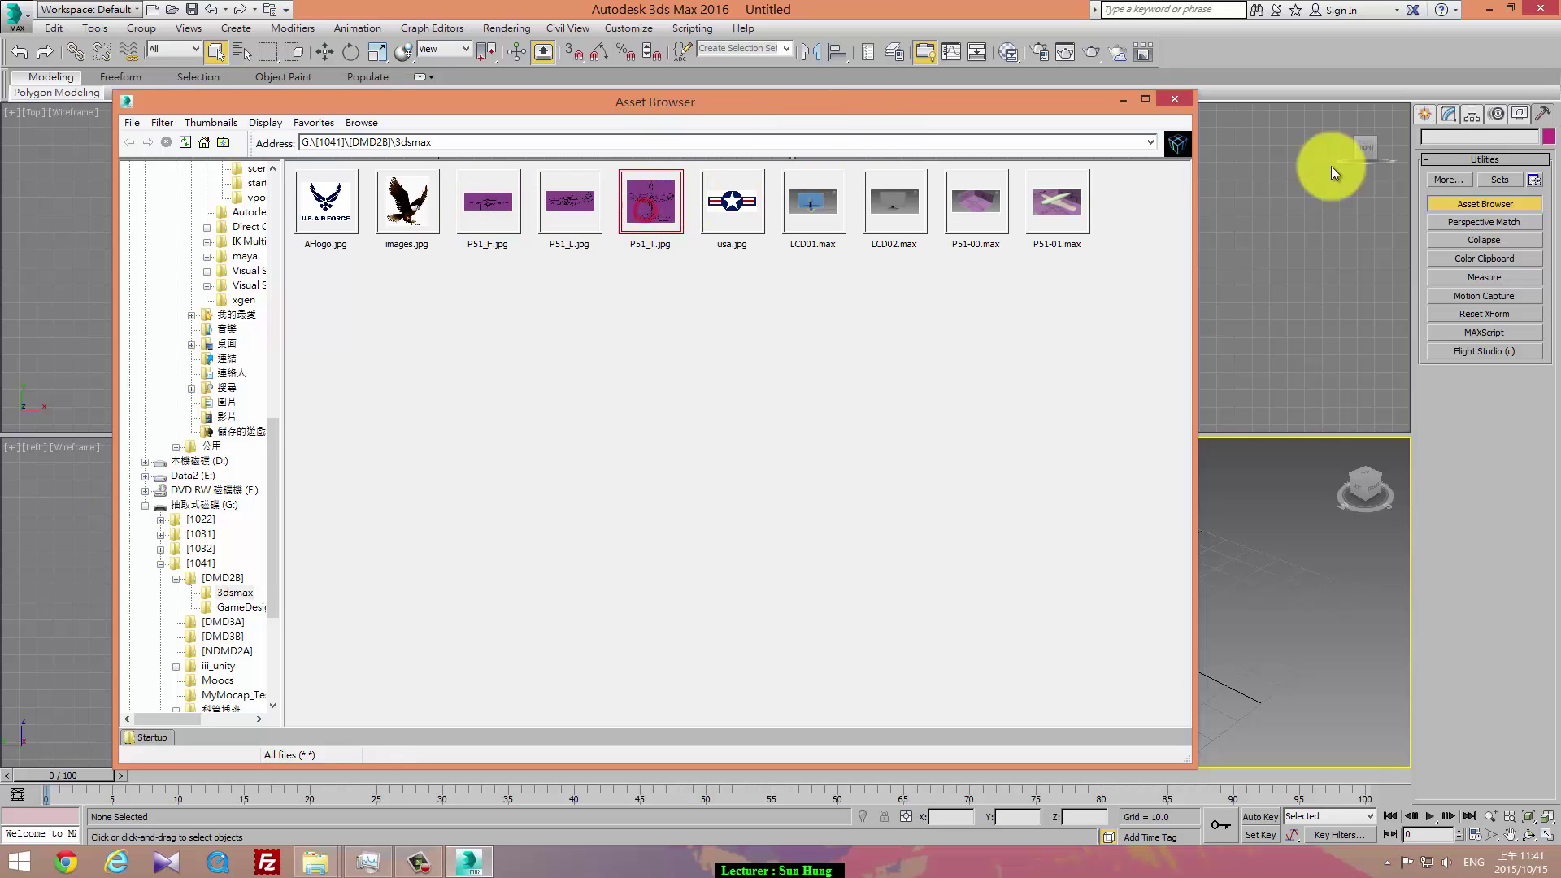
- View P51_T.jpg in its own image window and read its 774 × 688 pixel size
double_click(650, 207)
mouse_move(981, 151)
mouse_down()
mouse_move(690, 81)
mouse_move(578, 27)
mouse_up()
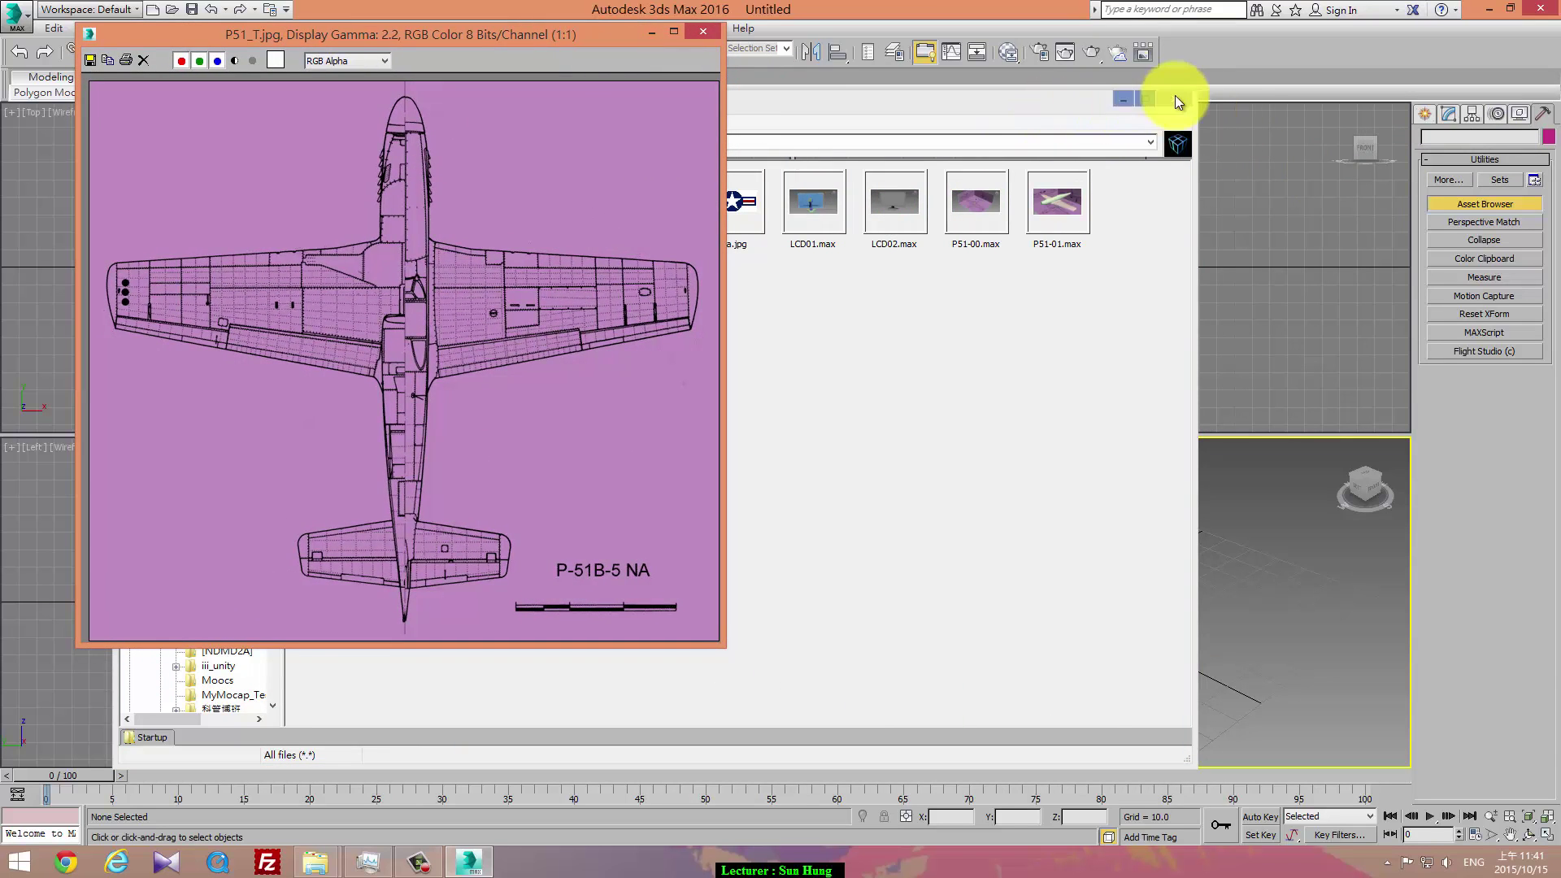
mouse_move(1174, 96)
mouse_down()
mouse_move(986, 174)
mouse_move(700, 209)
mouse_move(538, 404)
mouse_move(539, 423)
mouse_up()
click(588, 33)
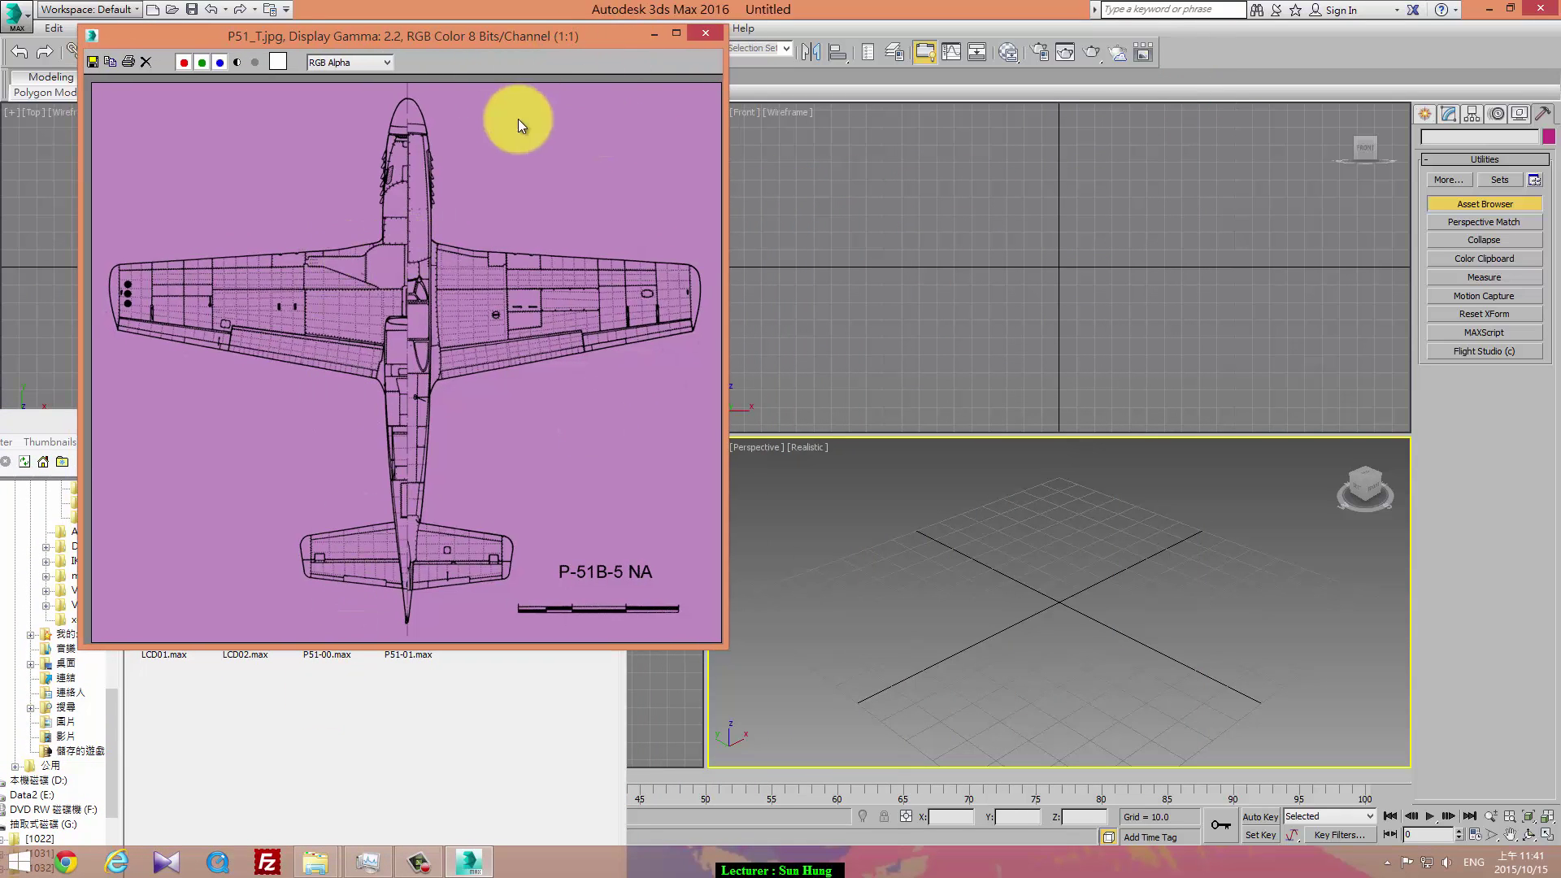
right_drag(361, 325, 342, 323)
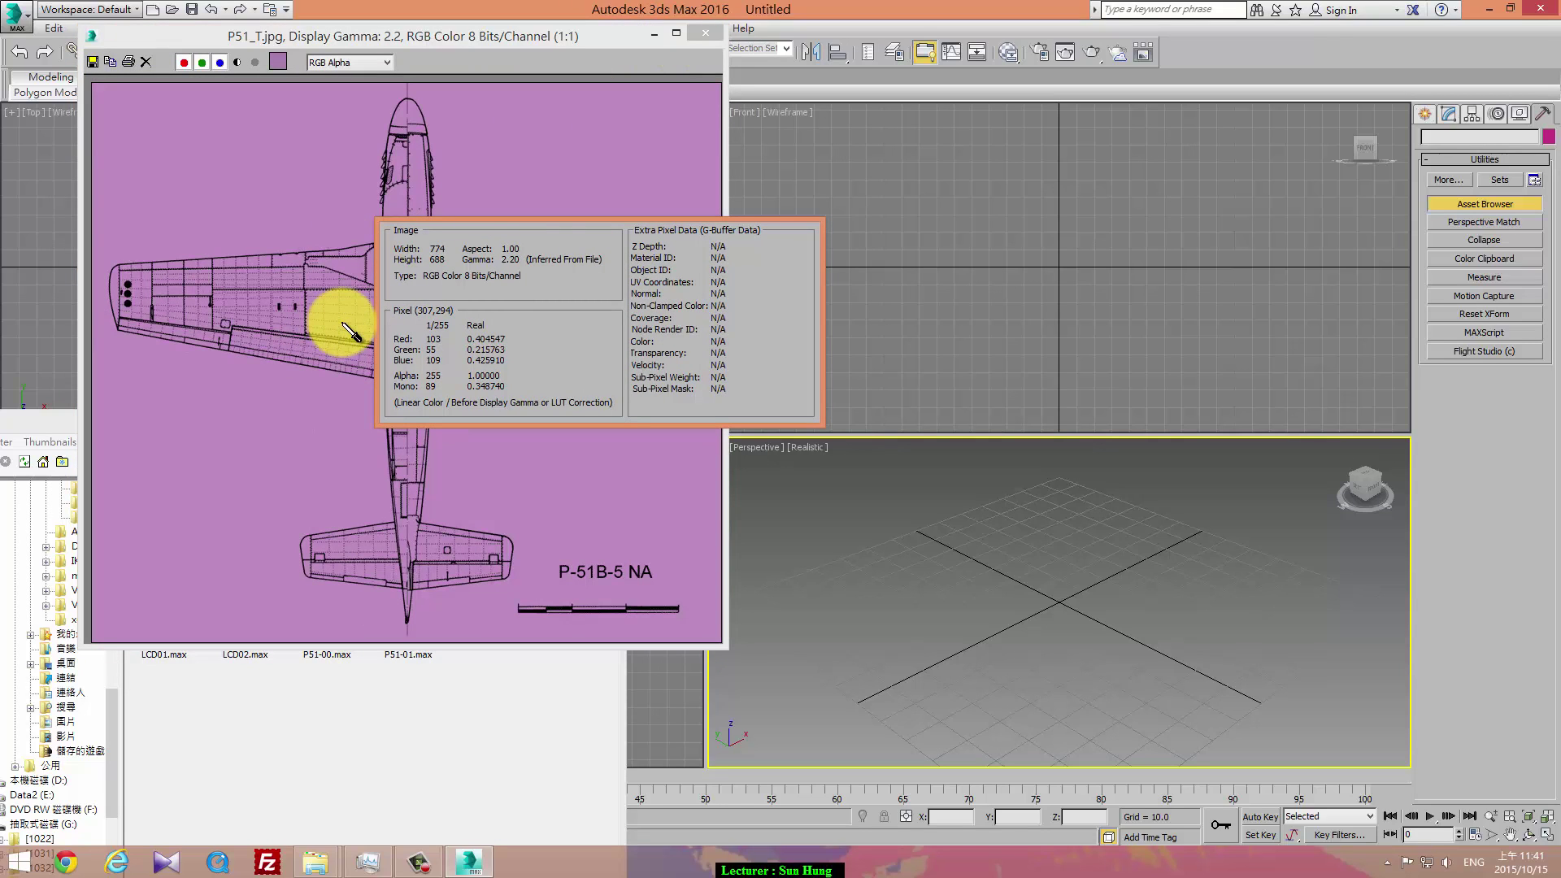
right_drag(341, 320, 341, 320)
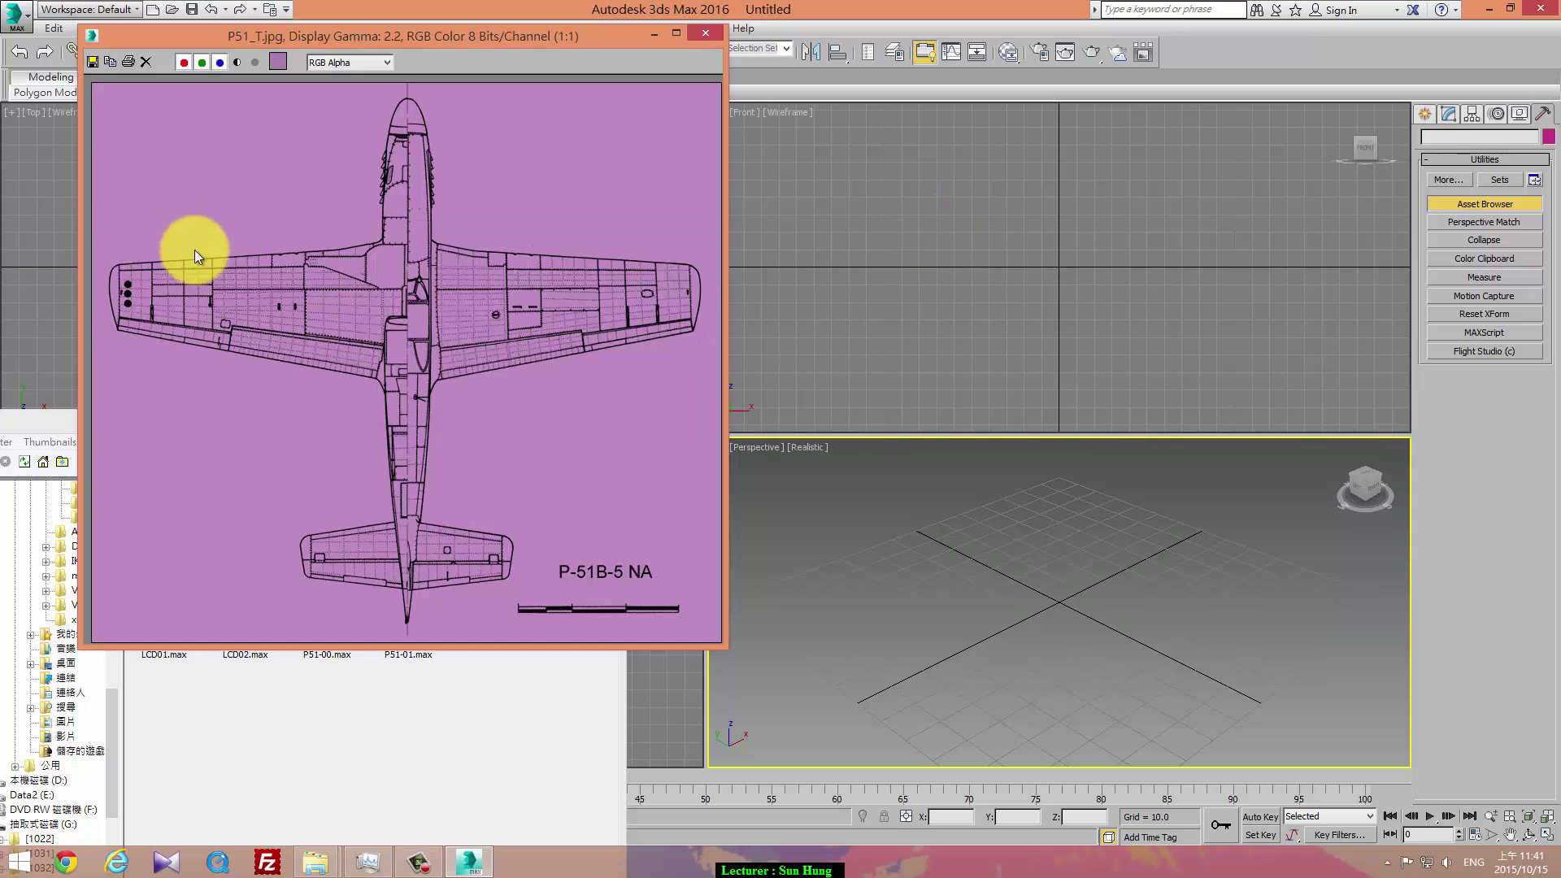
- In the Front view, start a Plane with its Keyboard Entry fields shown
click(1178, 241)
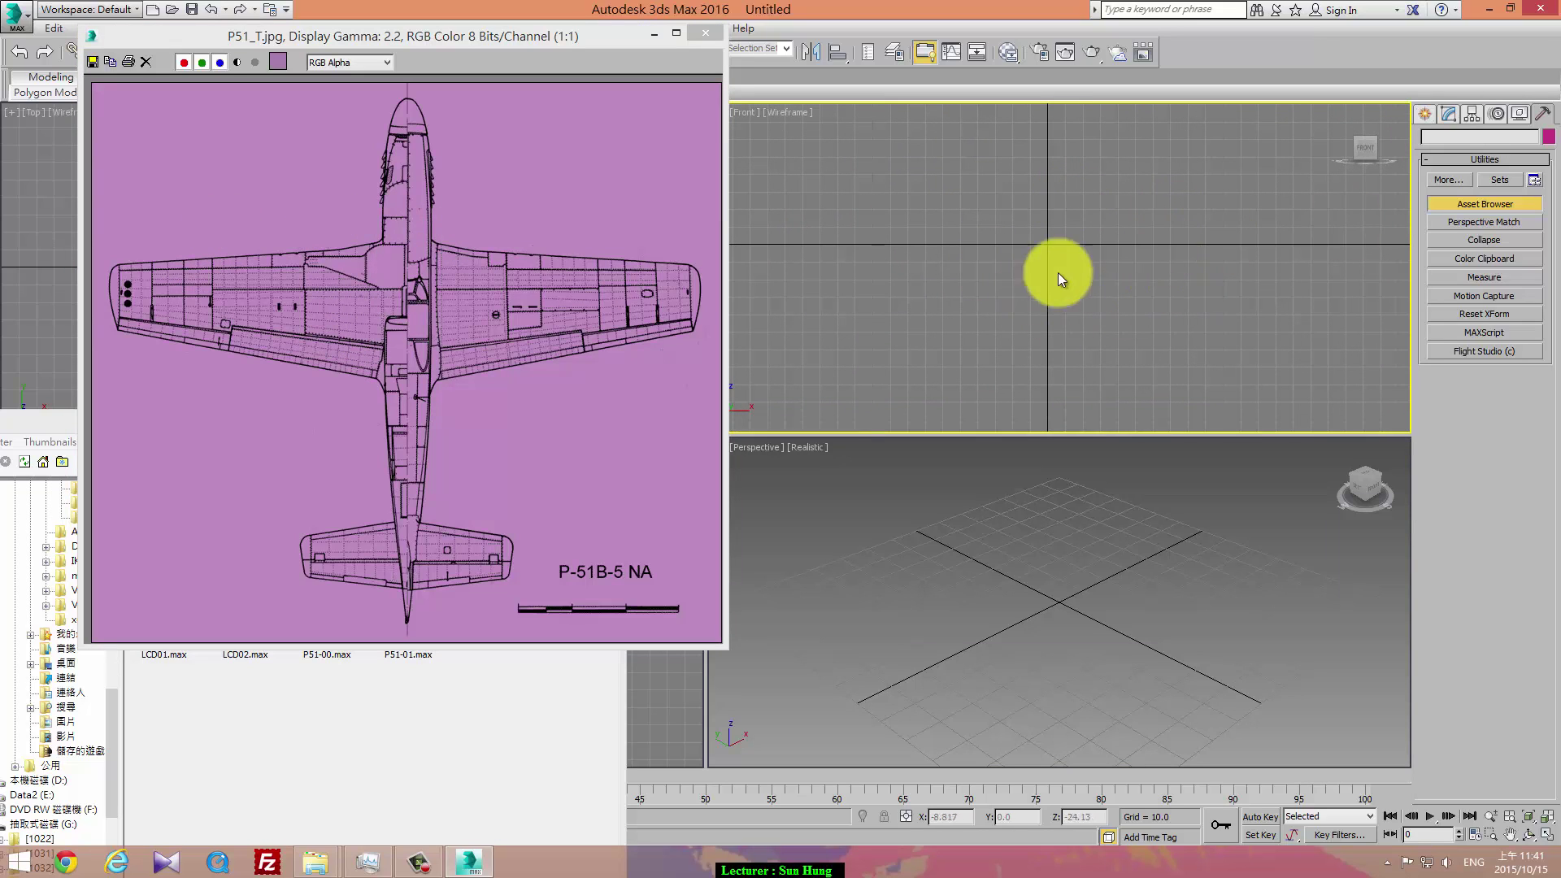
click(1423, 119)
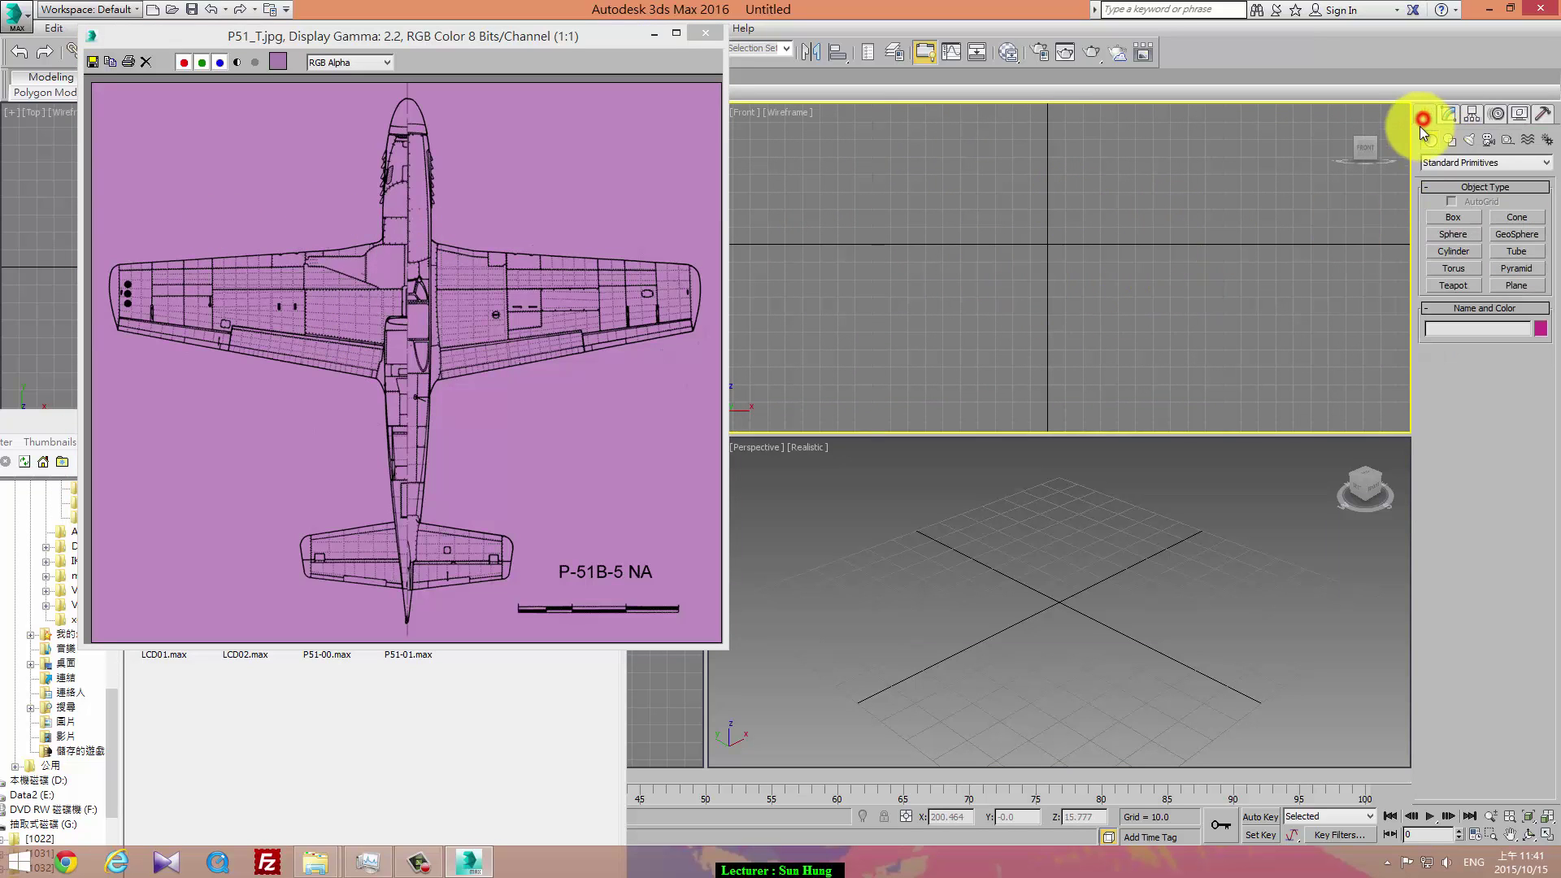
click(1515, 285)
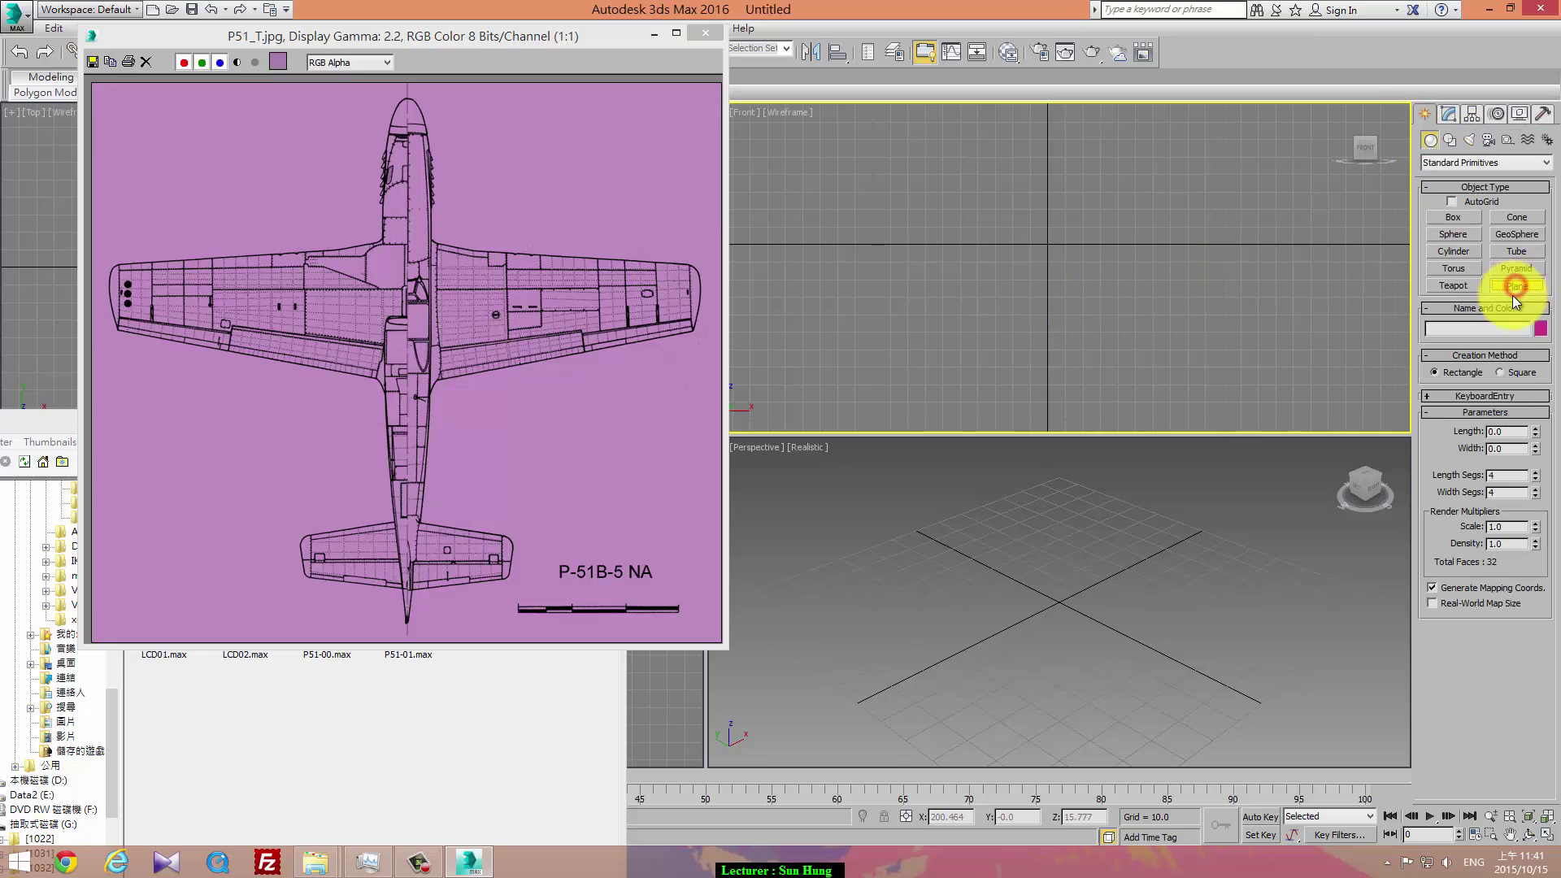
click(1491, 397)
click(1490, 472)
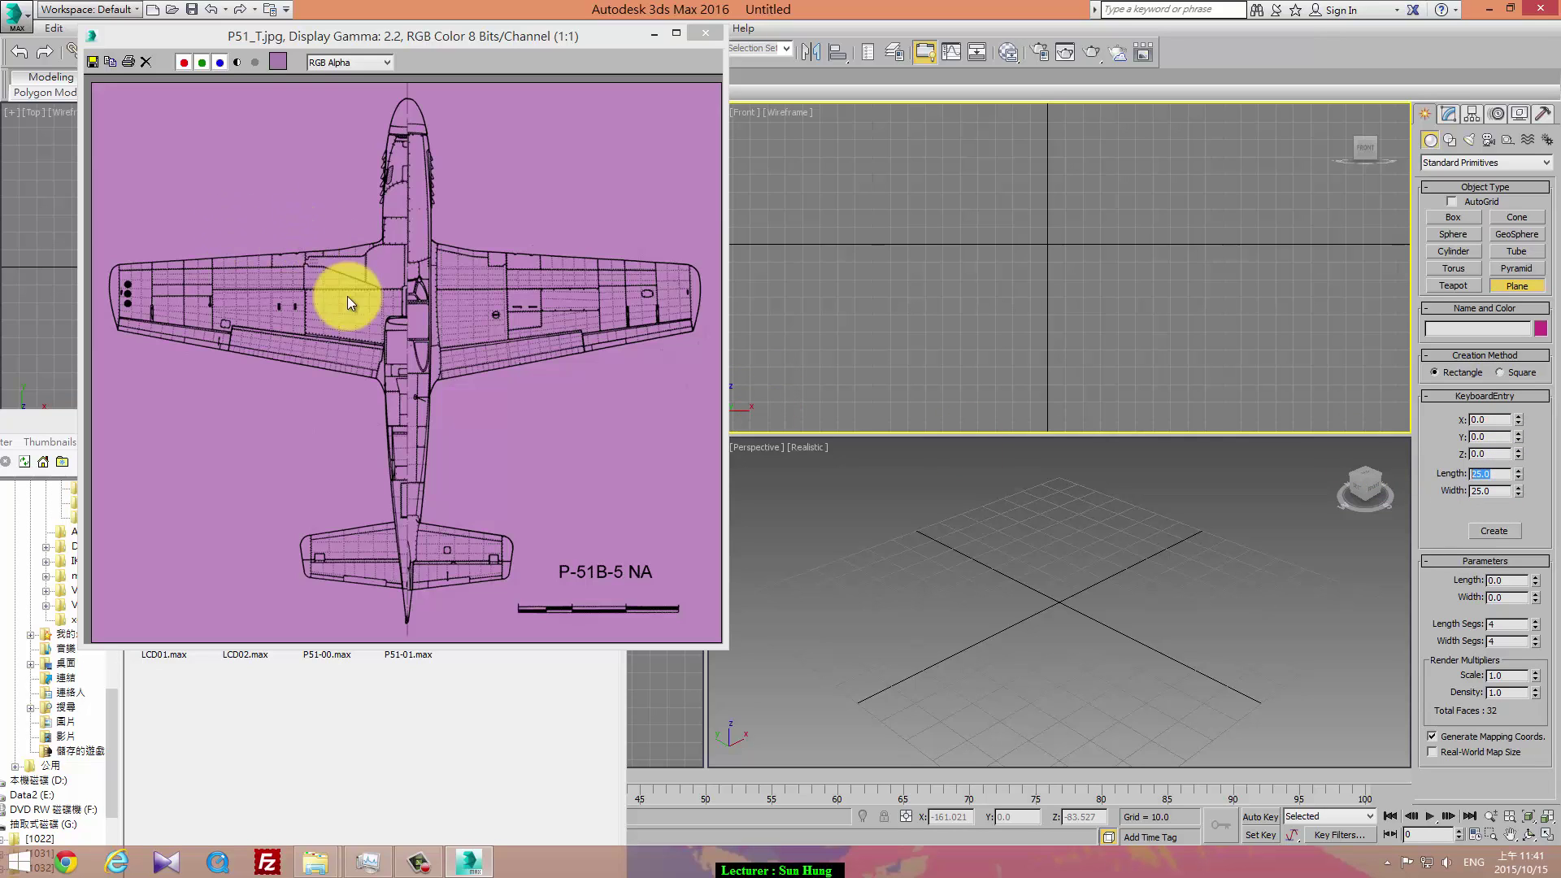
- Enter length 68.8 and width 77.4 and create the plane at the origin
text(77.4)
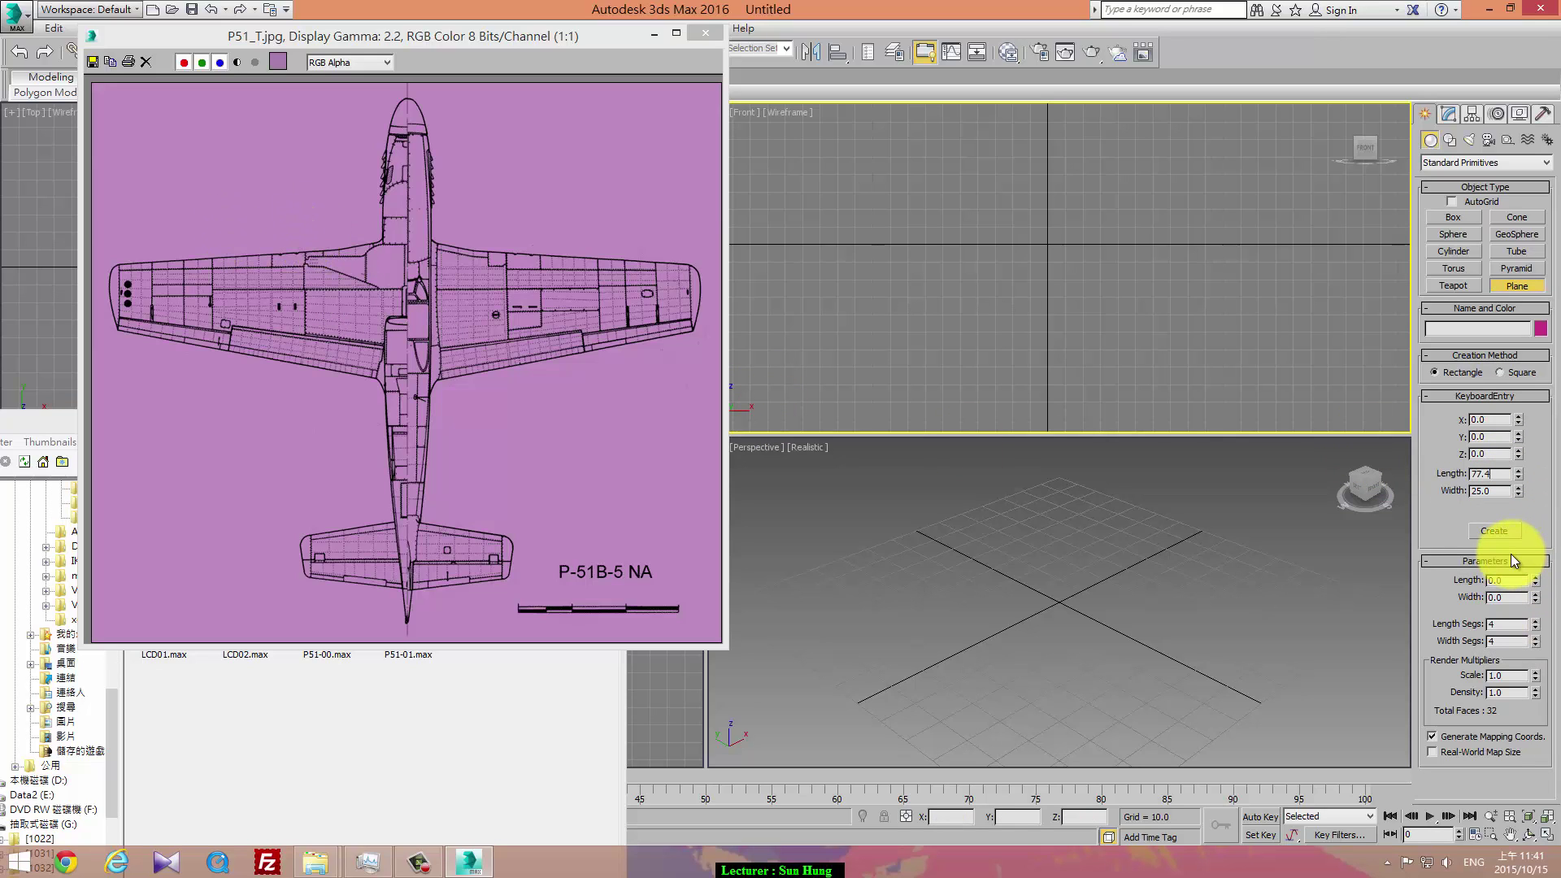
key(Tab)
text(68.8)
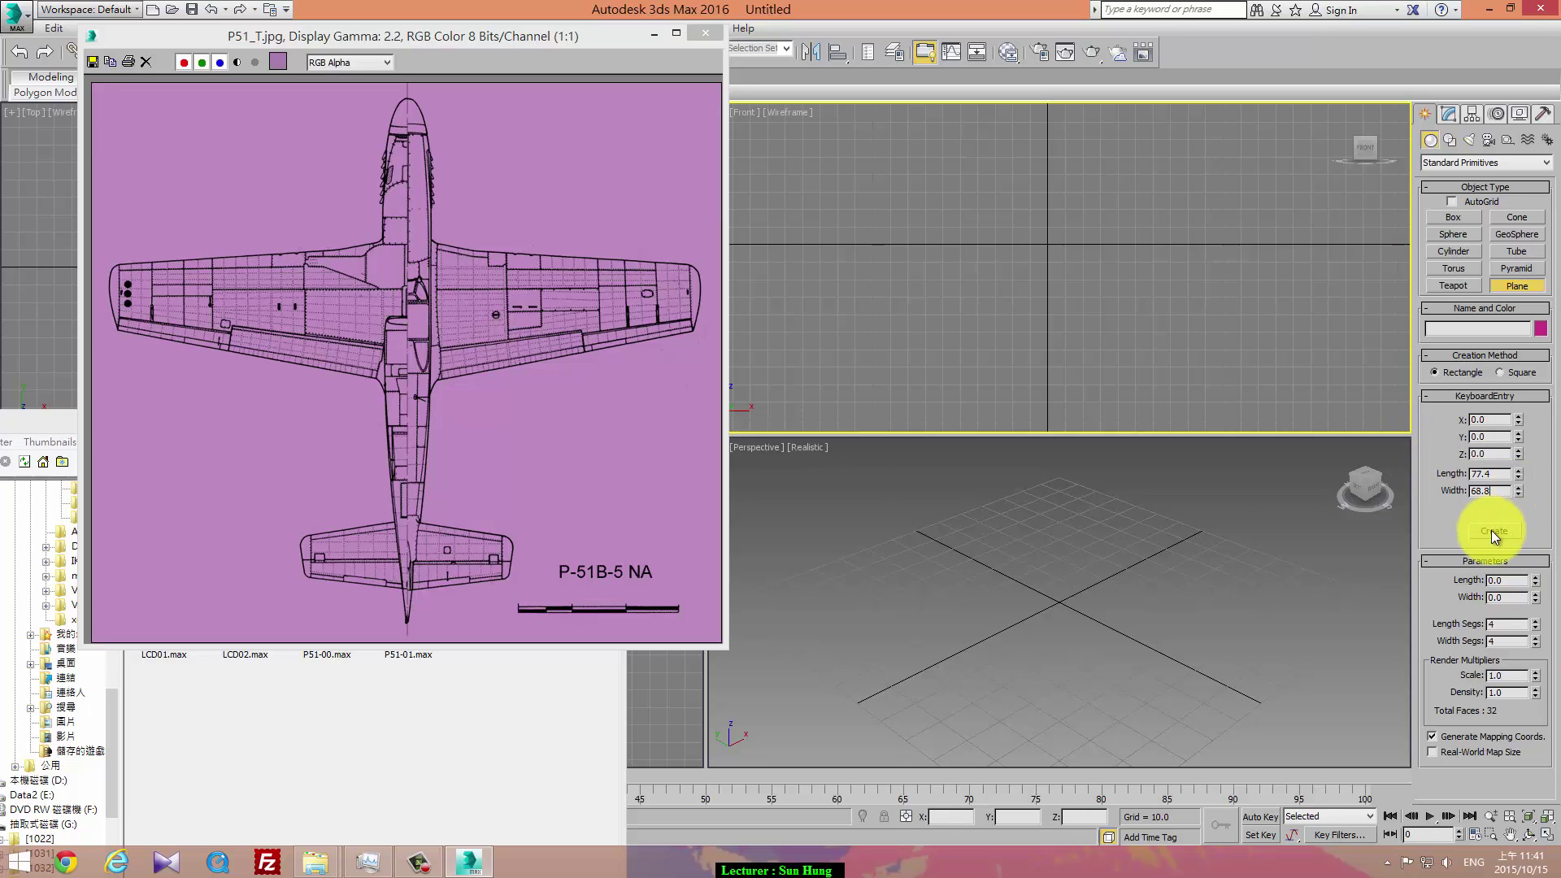
drag(112, 341, 120, 351)
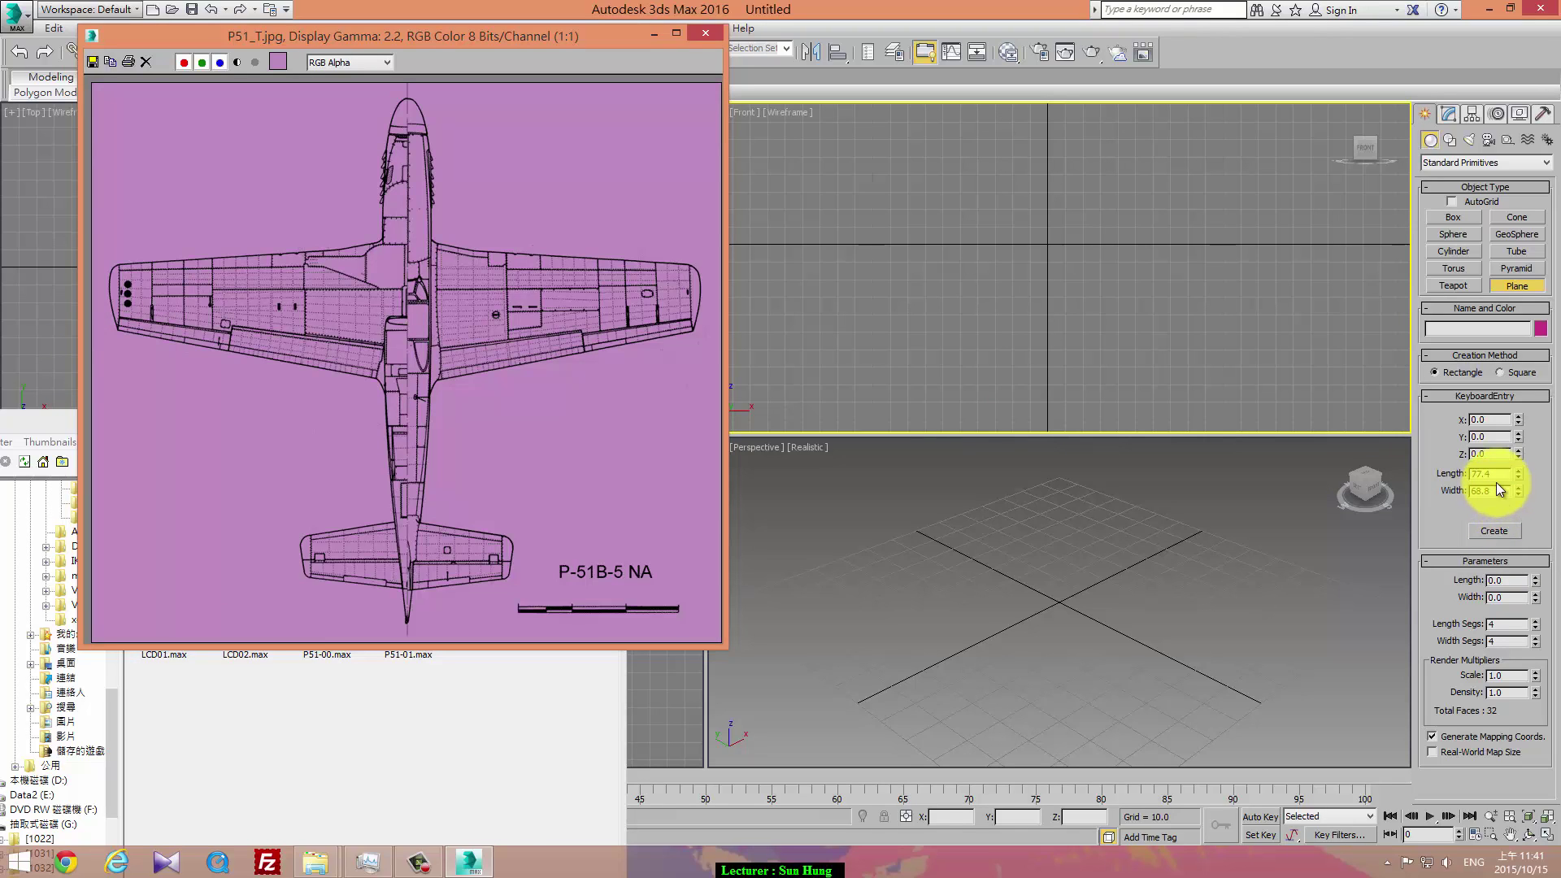
click(1498, 478)
text(77.)
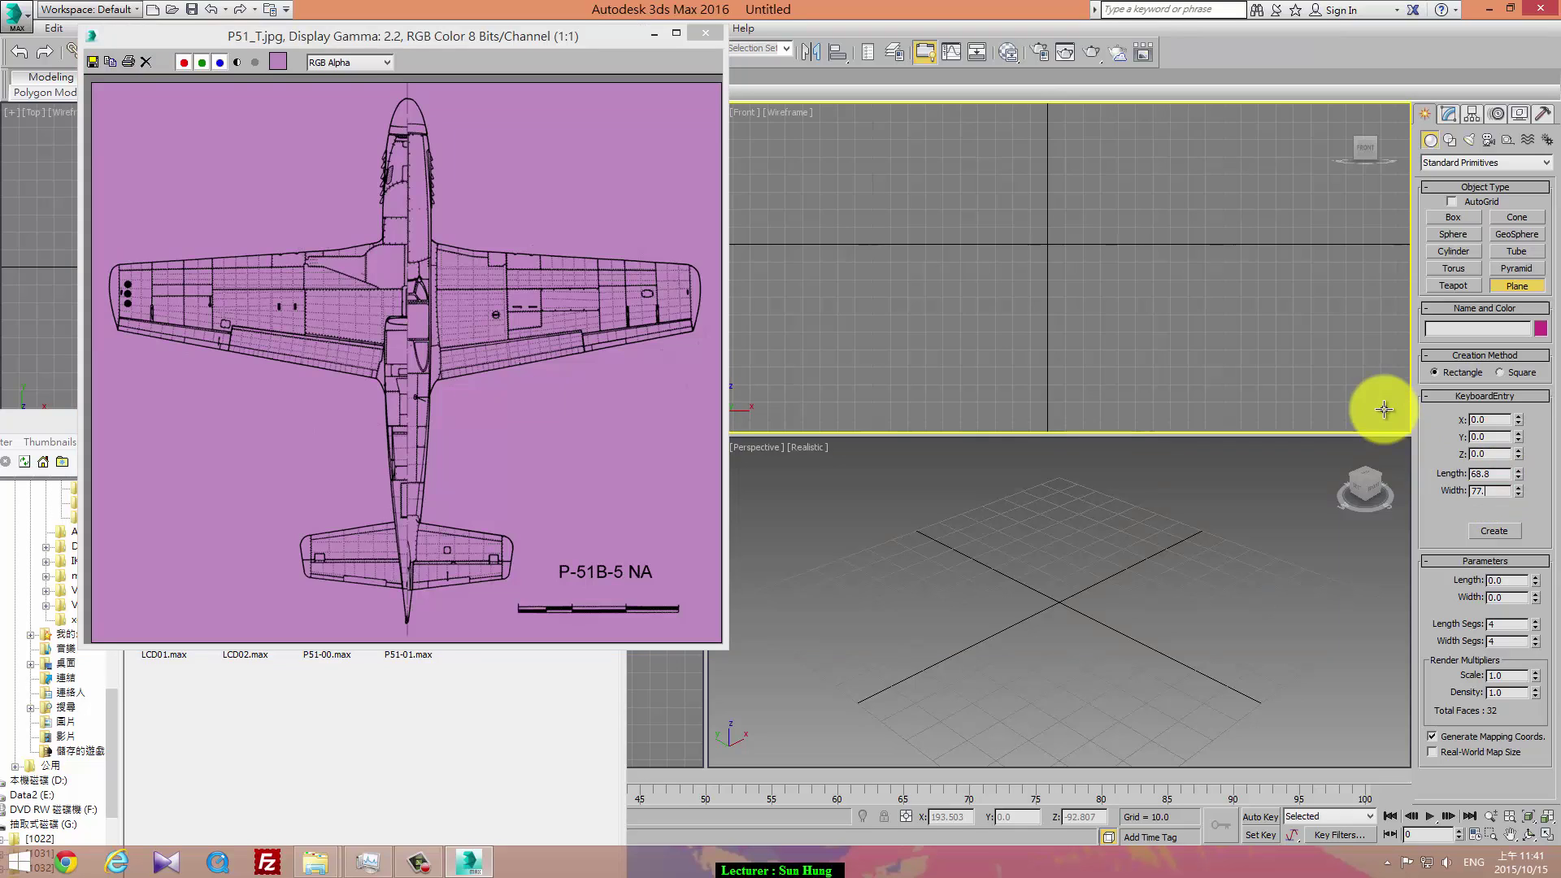
text(4)
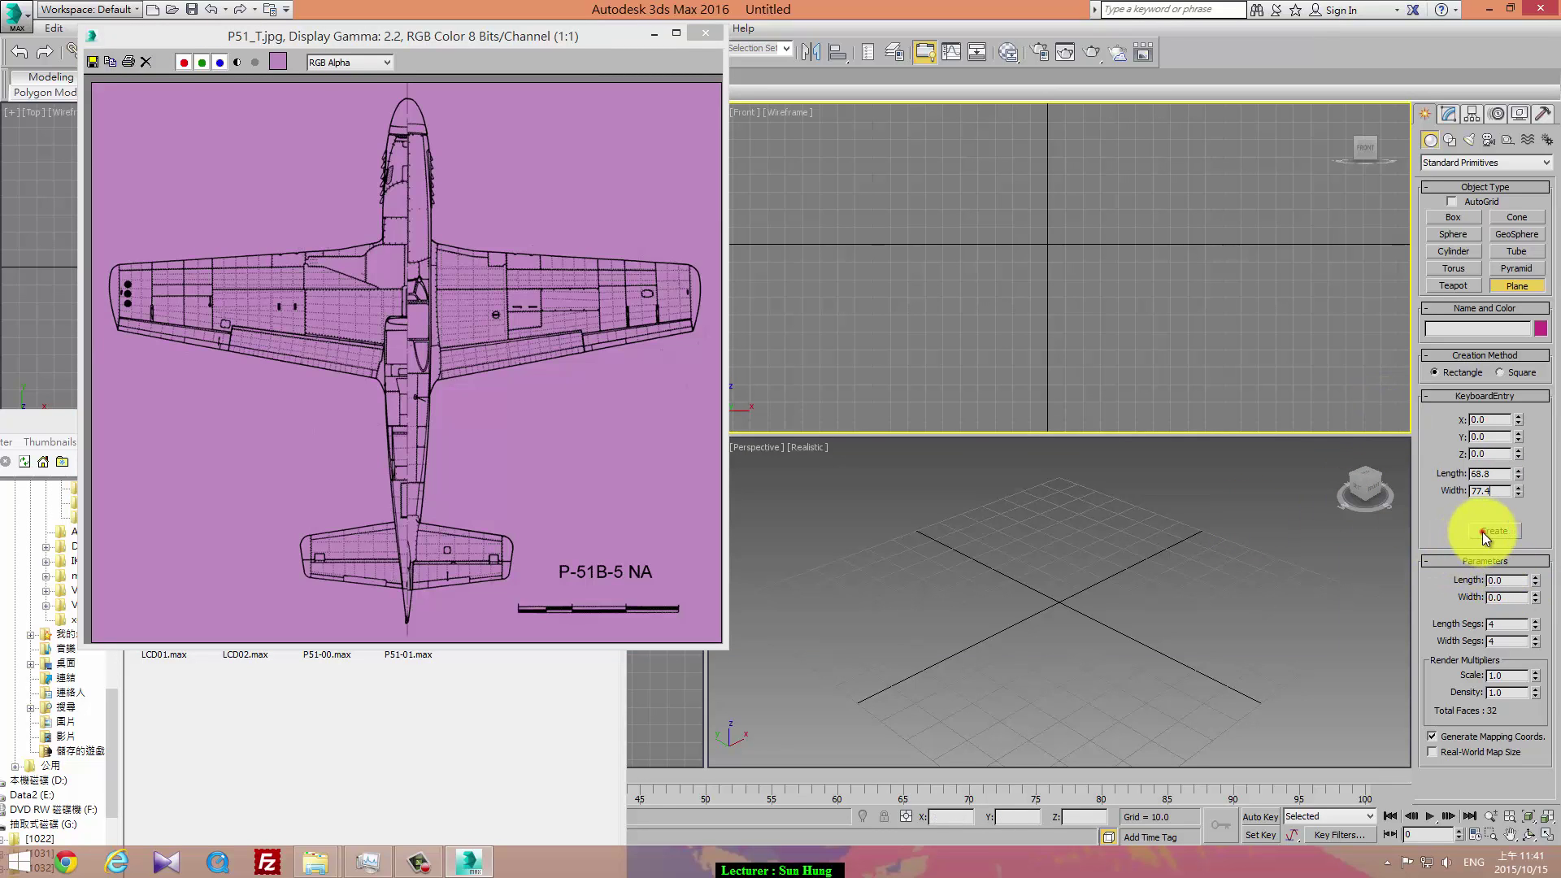
click(1480, 532)
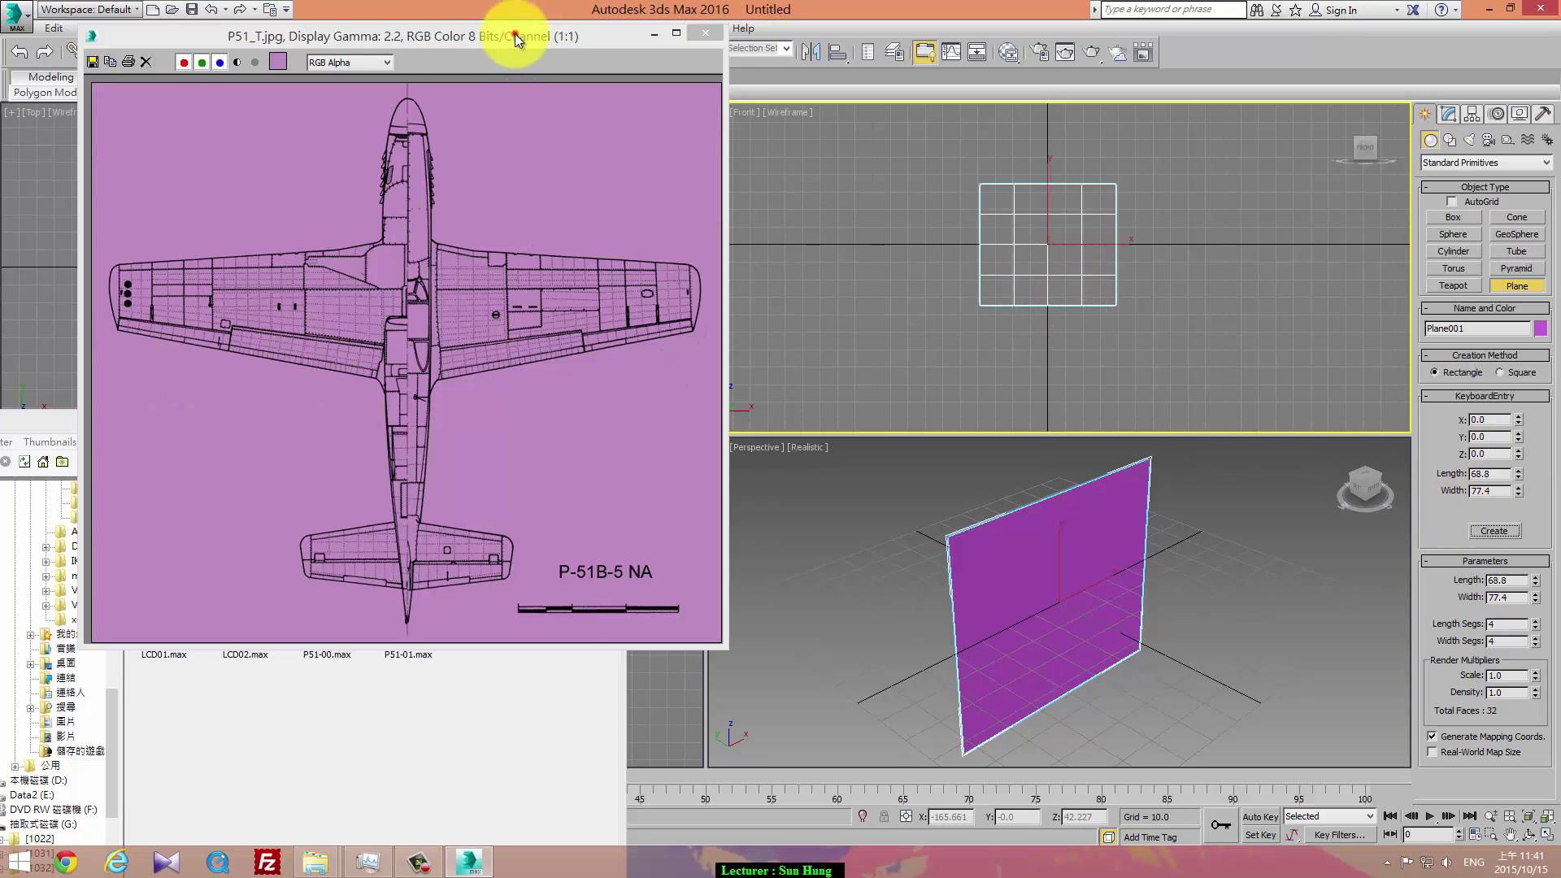
drag(515, 33, 555, 372)
- Delete and recreate the 68.8 × 77.4 plane, then close the P51_T.jpg preview and reselect it
right_click(1172, 278)
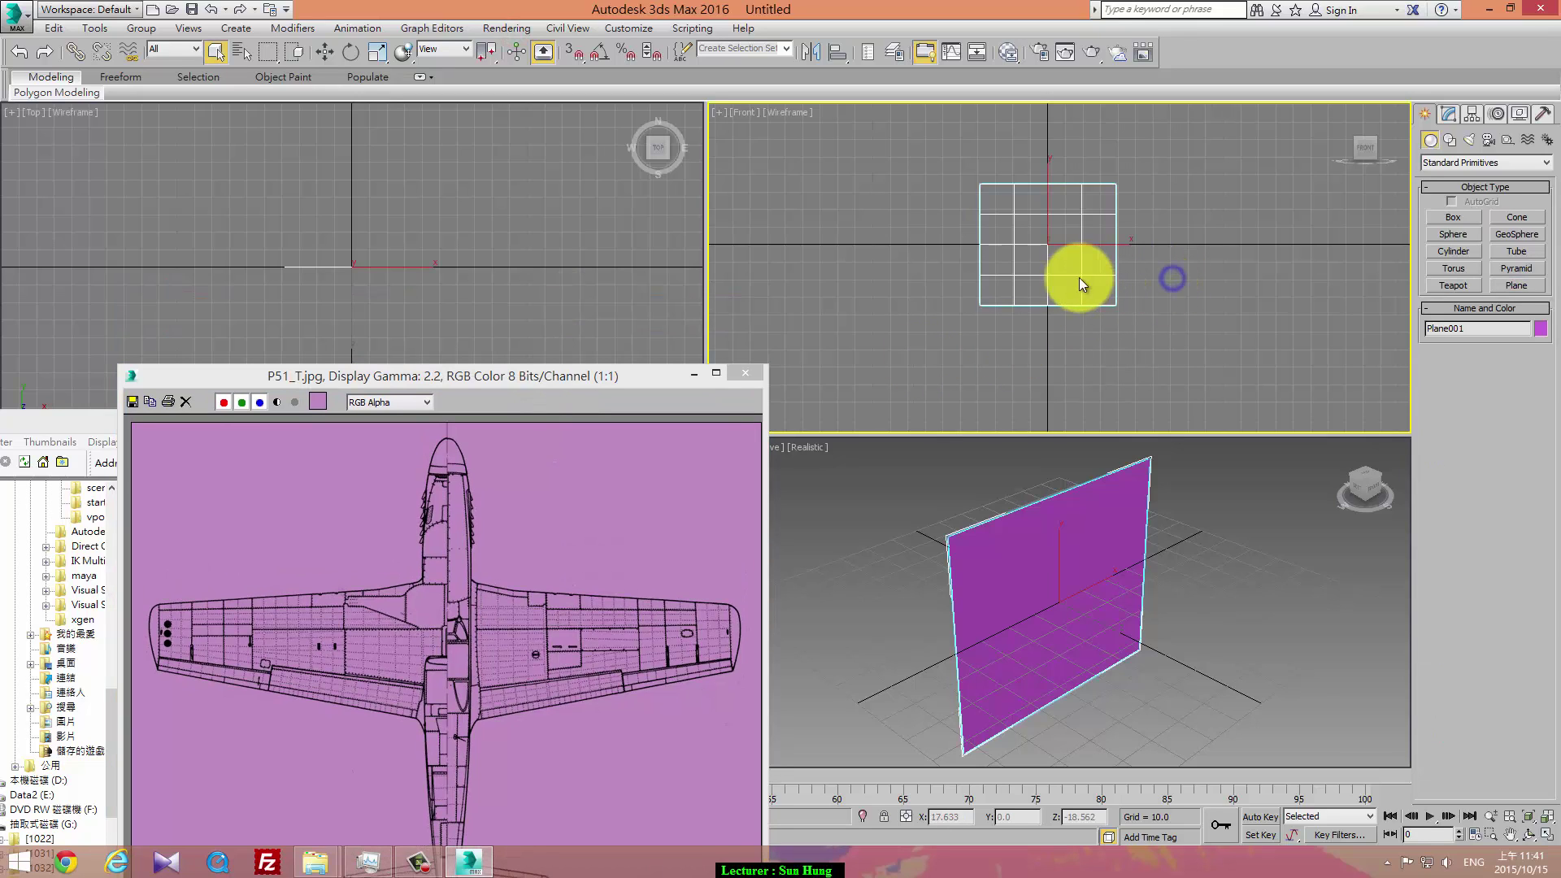
key(Delete)
middle_drag(390, 273, 446, 261)
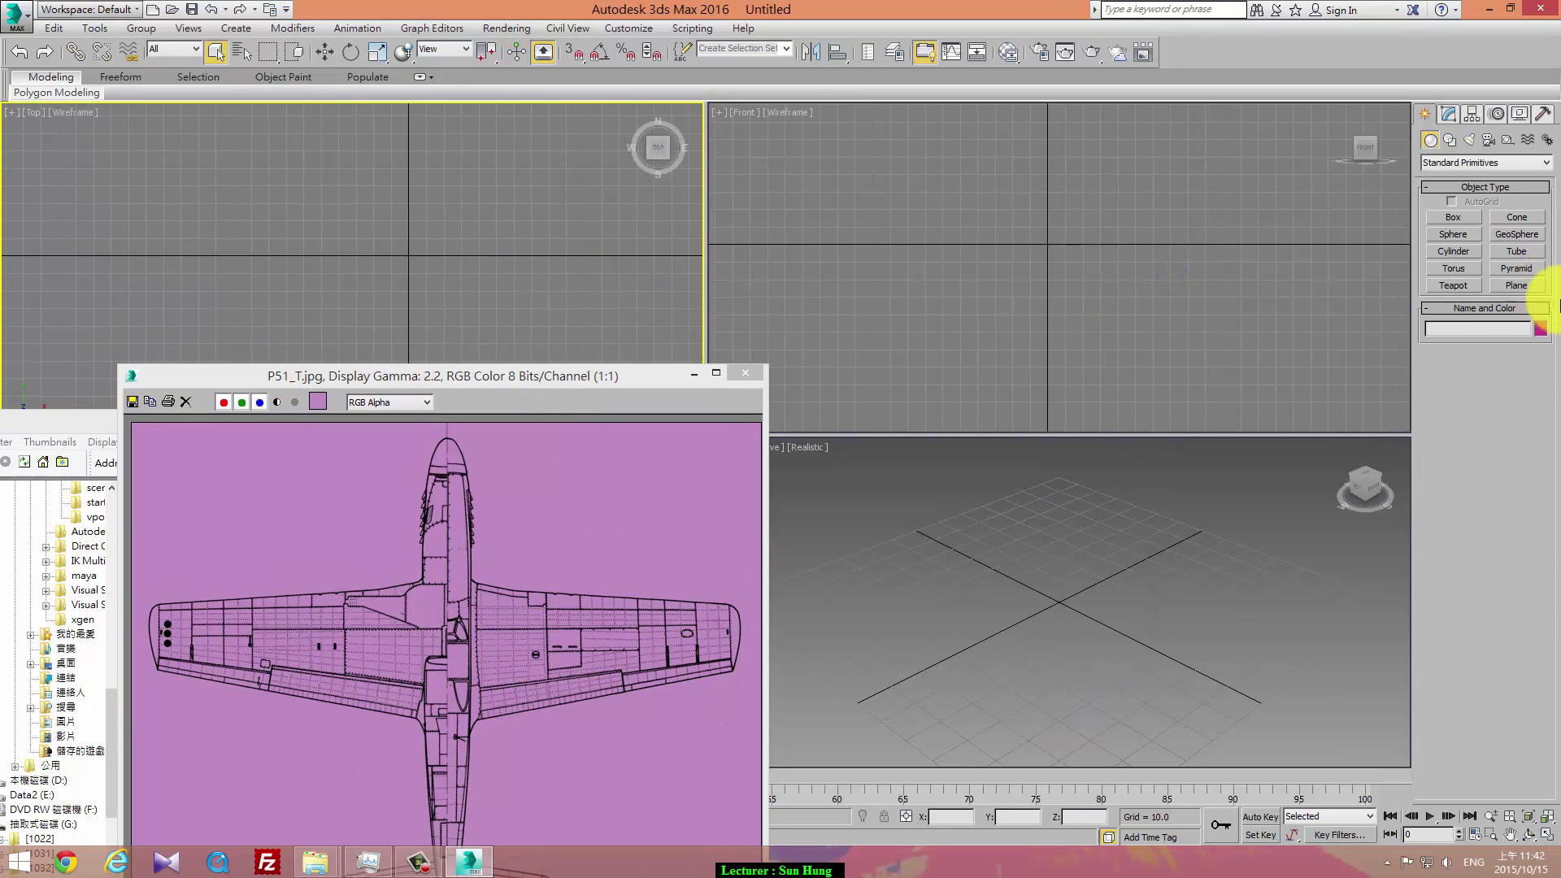
click(1513, 286)
click(1481, 397)
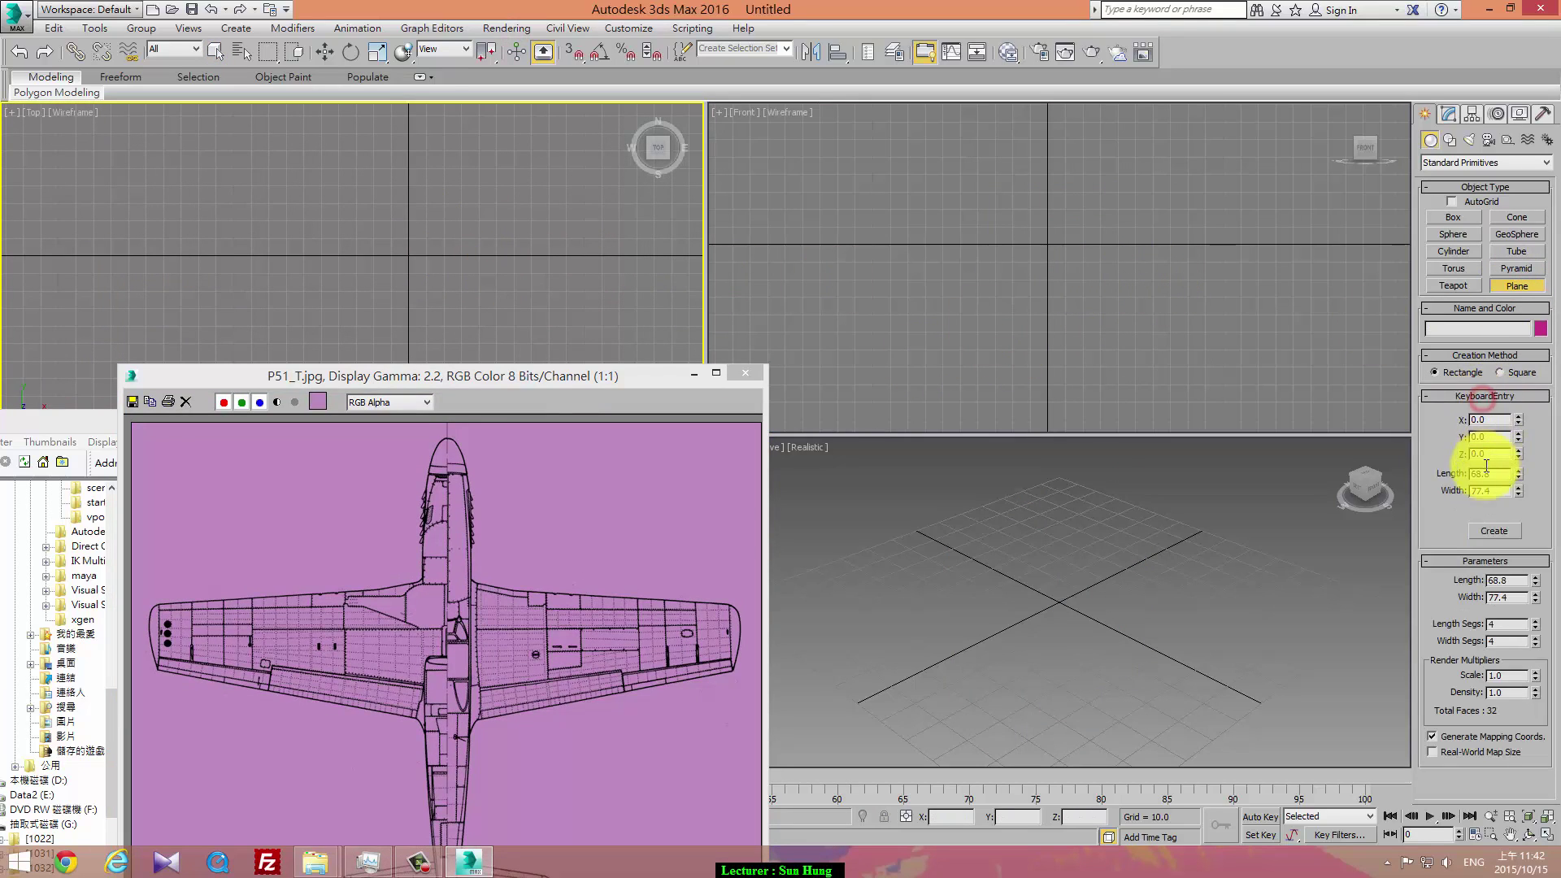
click(1503, 534)
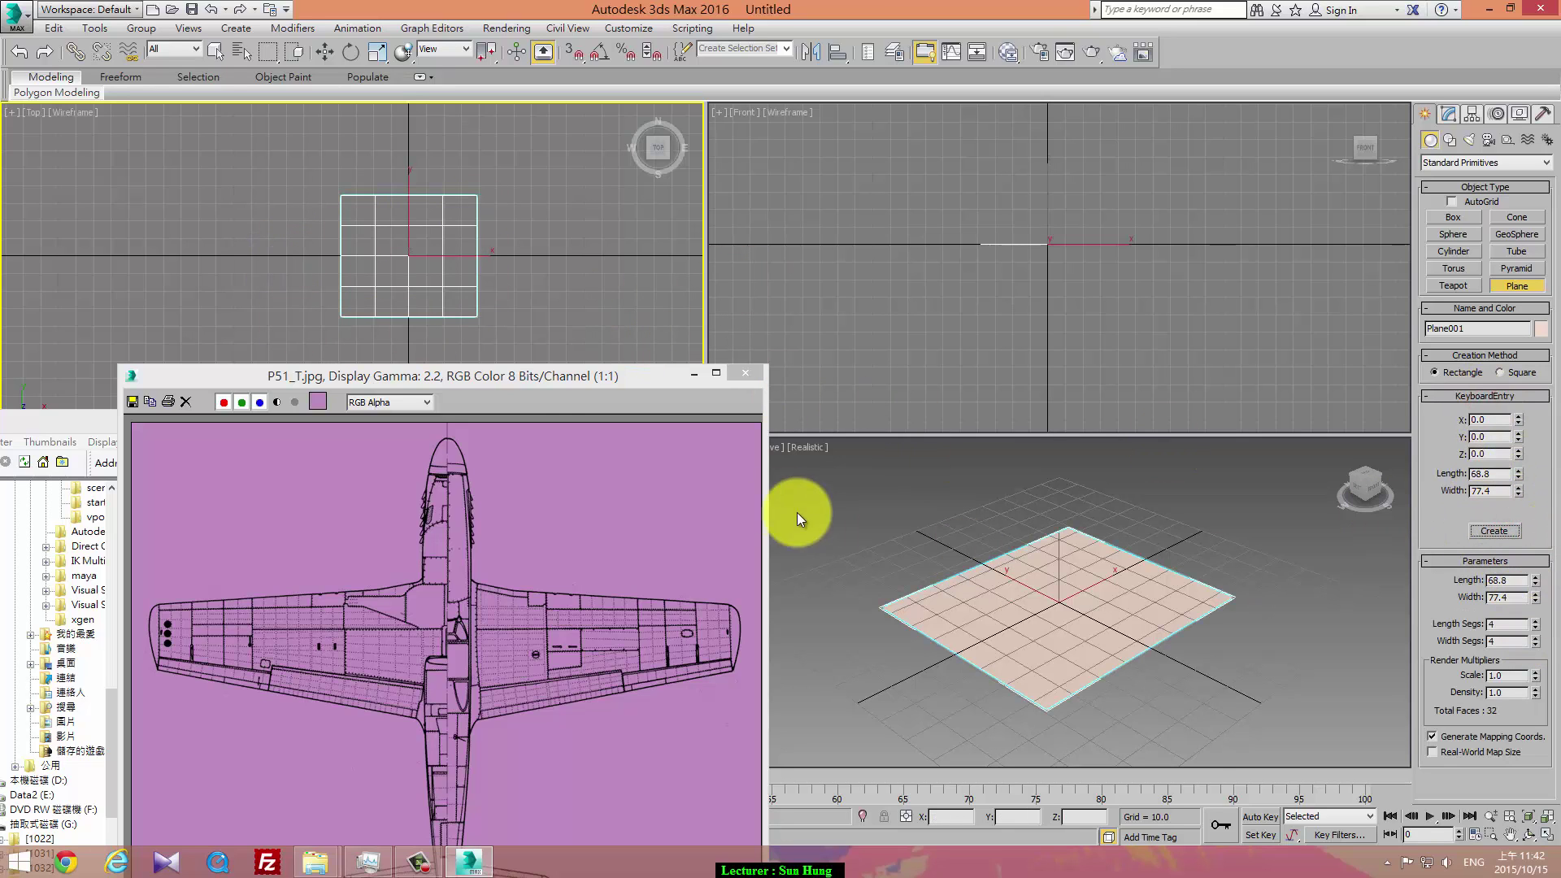
click(752, 375)
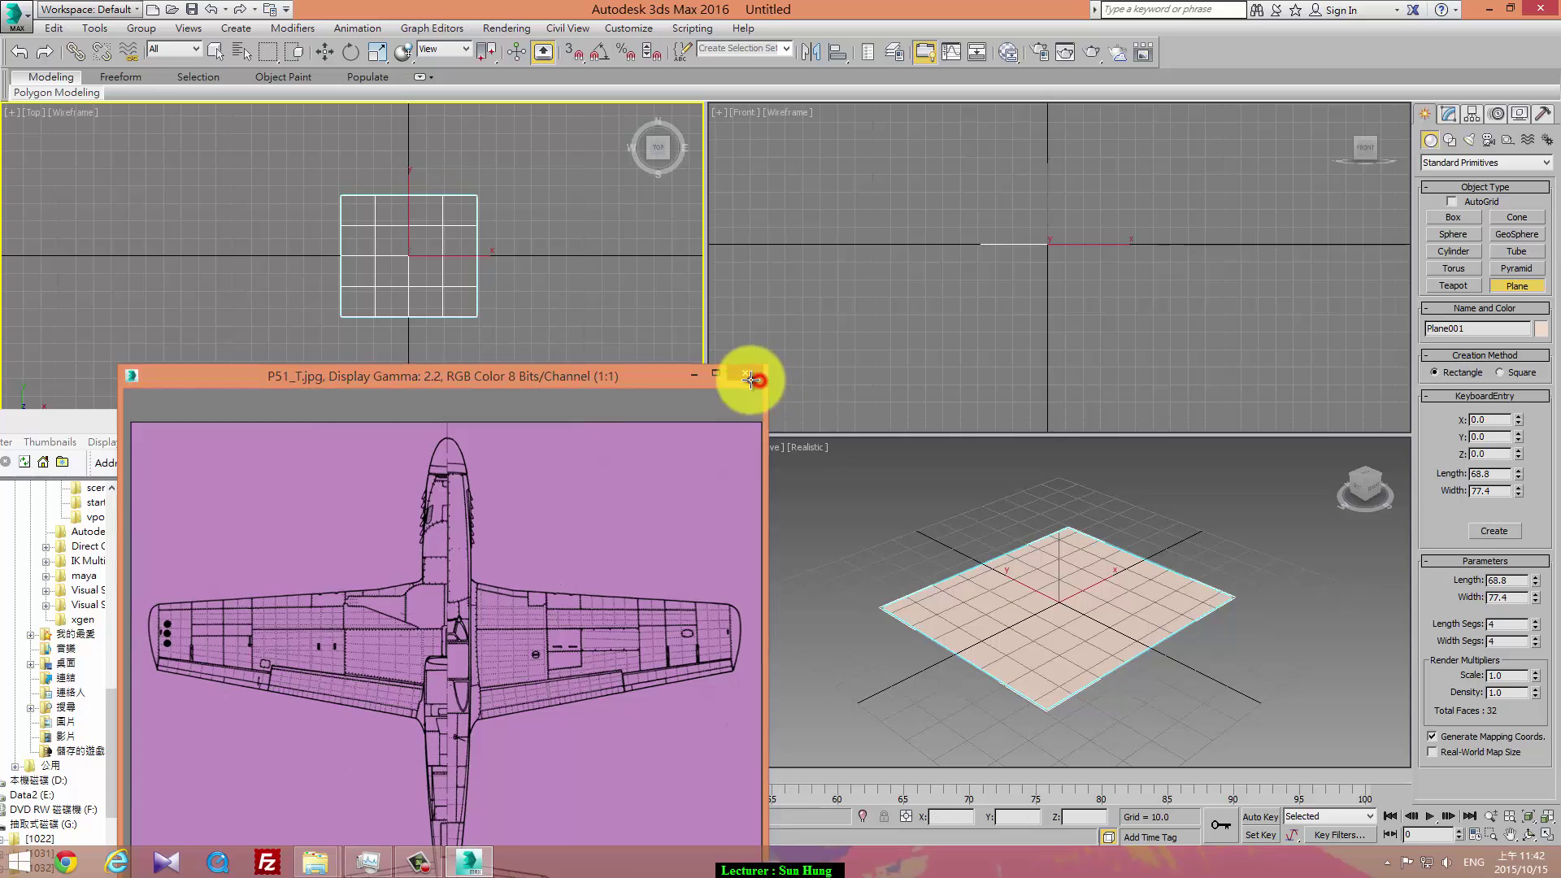
click(496, 529)
- Drag P51_T.jpg from the Asset Browser onto the flat plane as its texture
mouse_move(497, 533)
mouse_down()
mouse_move(1045, 628)
mouse_move(500, 521)
mouse_move(1028, 592)
mouse_up()
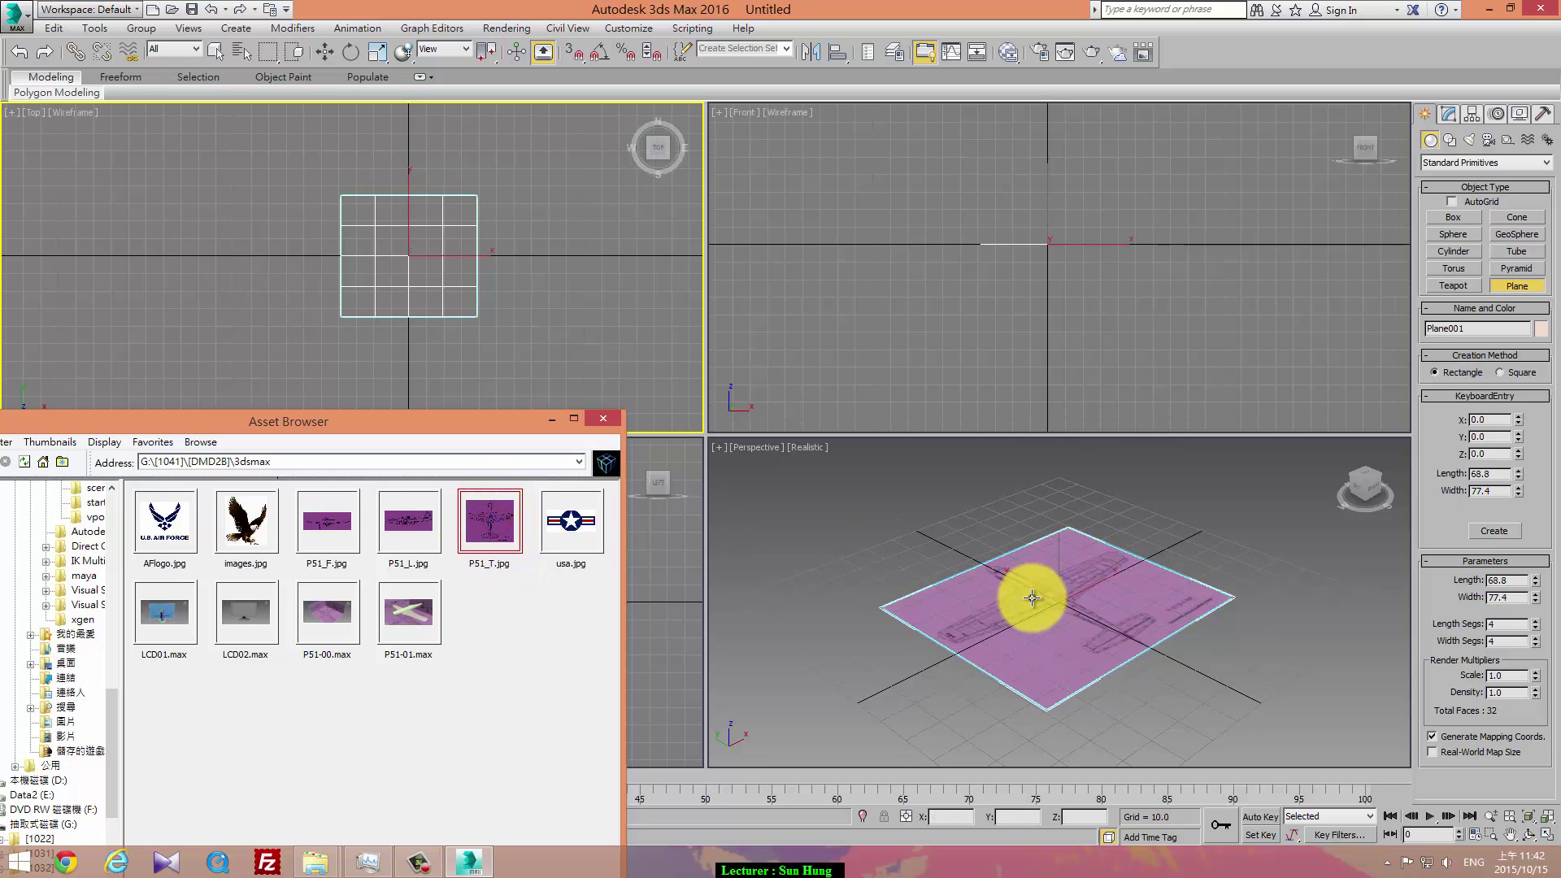
mouse_move(1062, 593)
alt+middle_down()
mouse_move(1034, 697)
mouse_move(1090, 638)
mouse_move(1038, 602)
mouse_move(1183, 609)
mouse_move(1038, 616)
alt+middle_up()
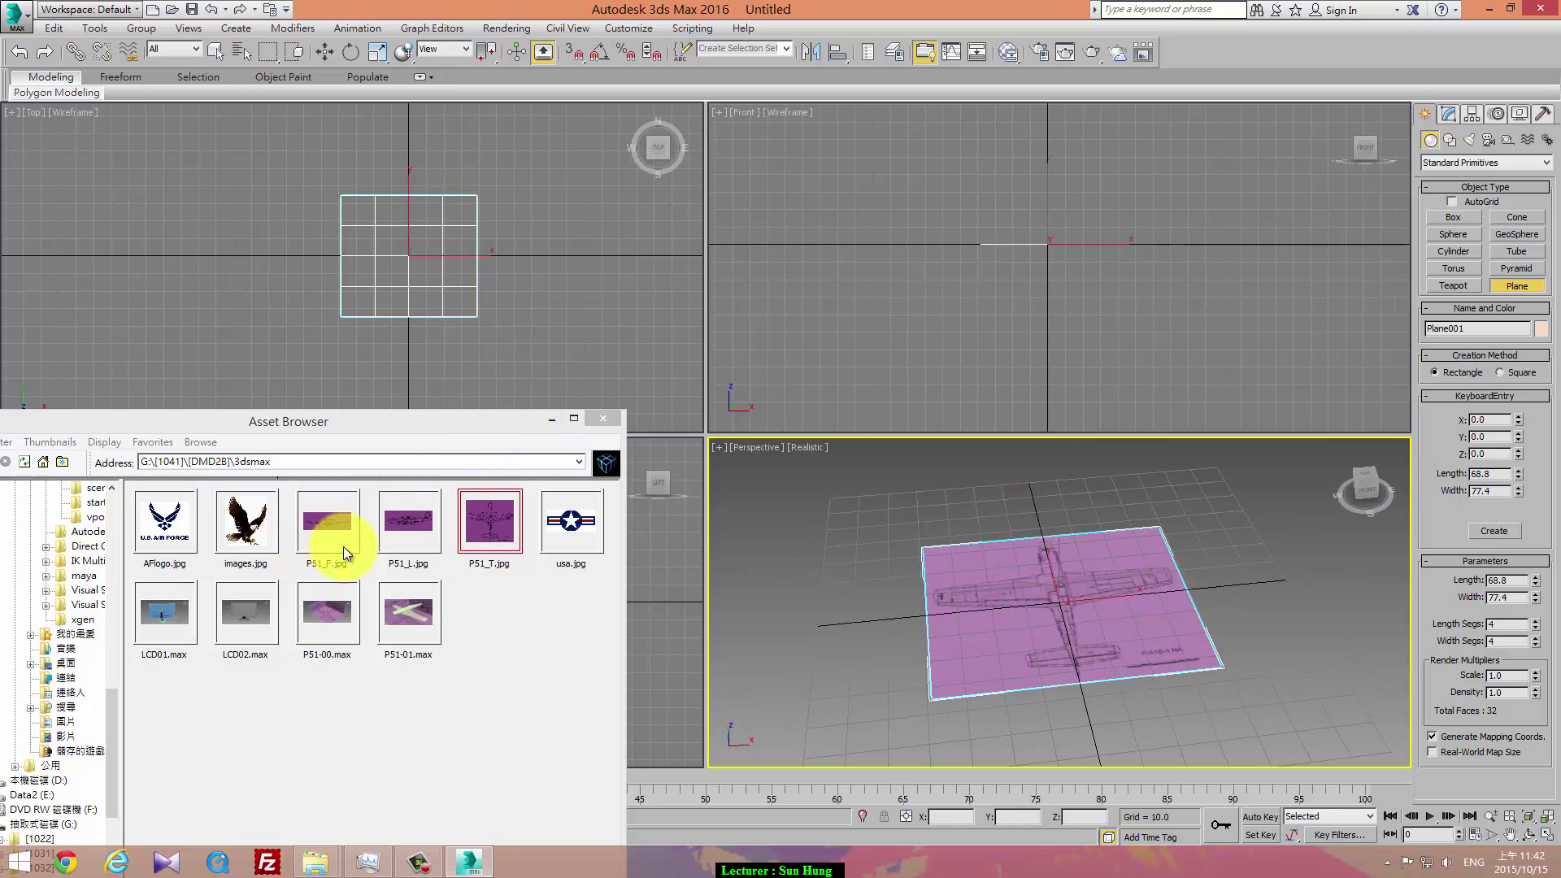
click(330, 534)
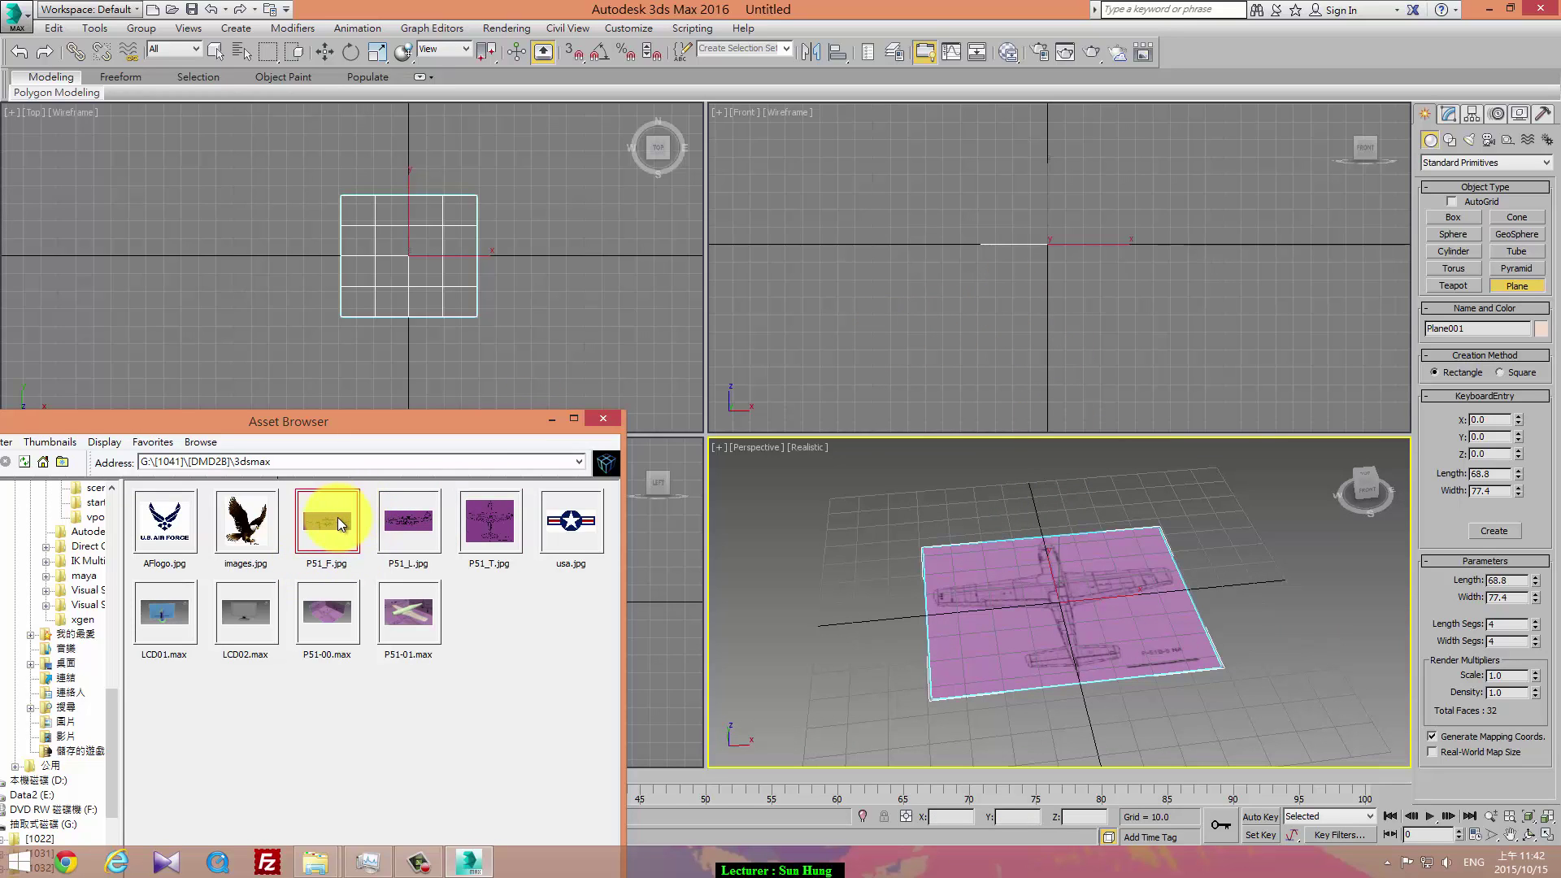
middle_drag(1094, 207, 1052, 271)
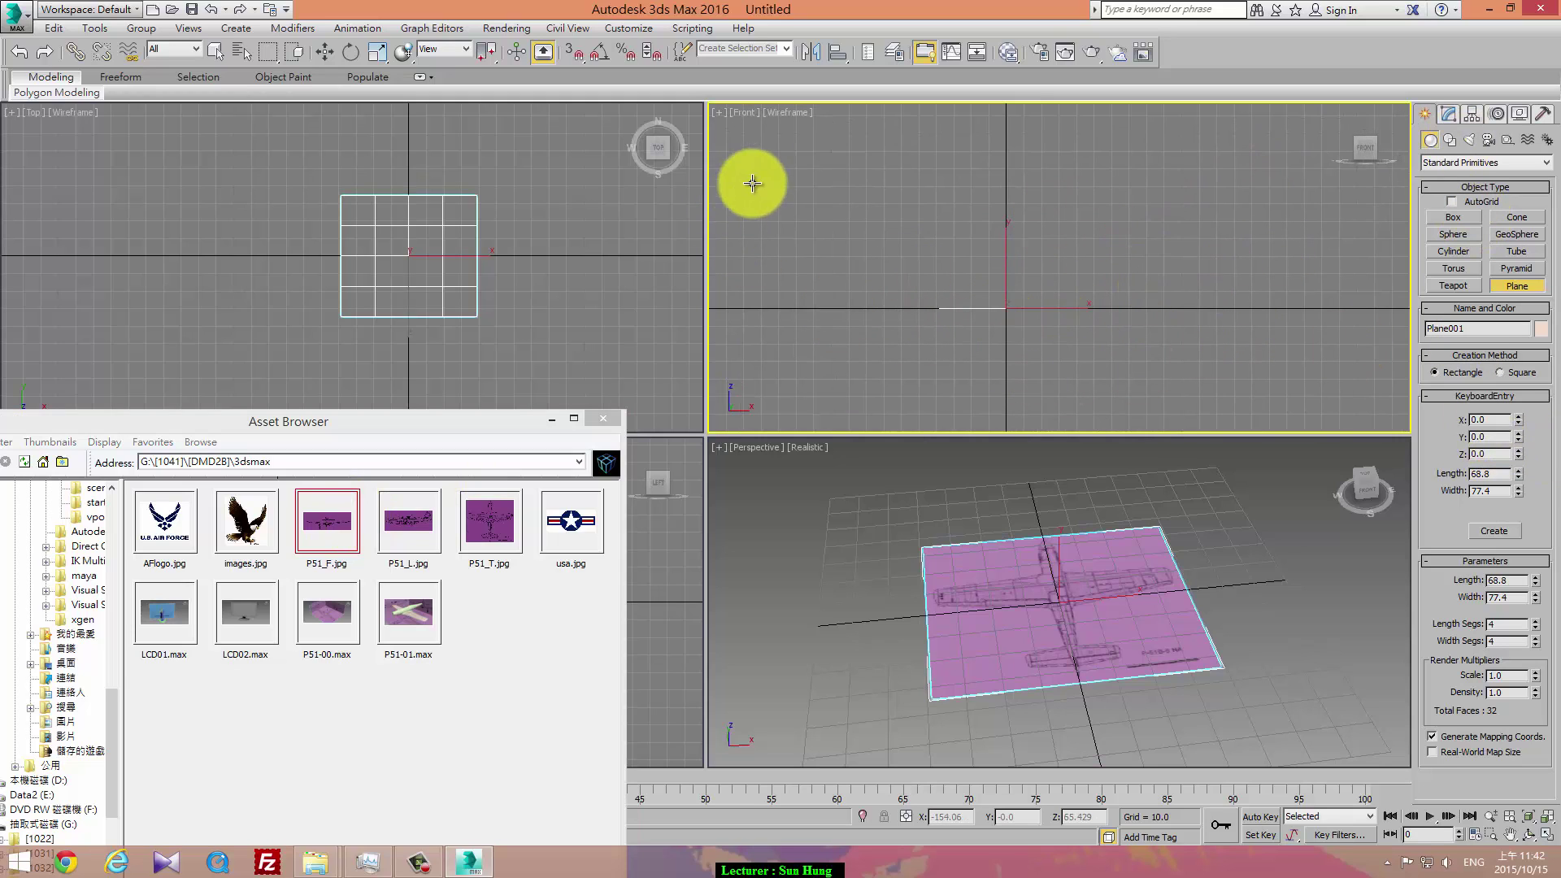
- Check P51_F.jpg's Properties to confirm its 774 × 300 resolution
right_click(324, 530)
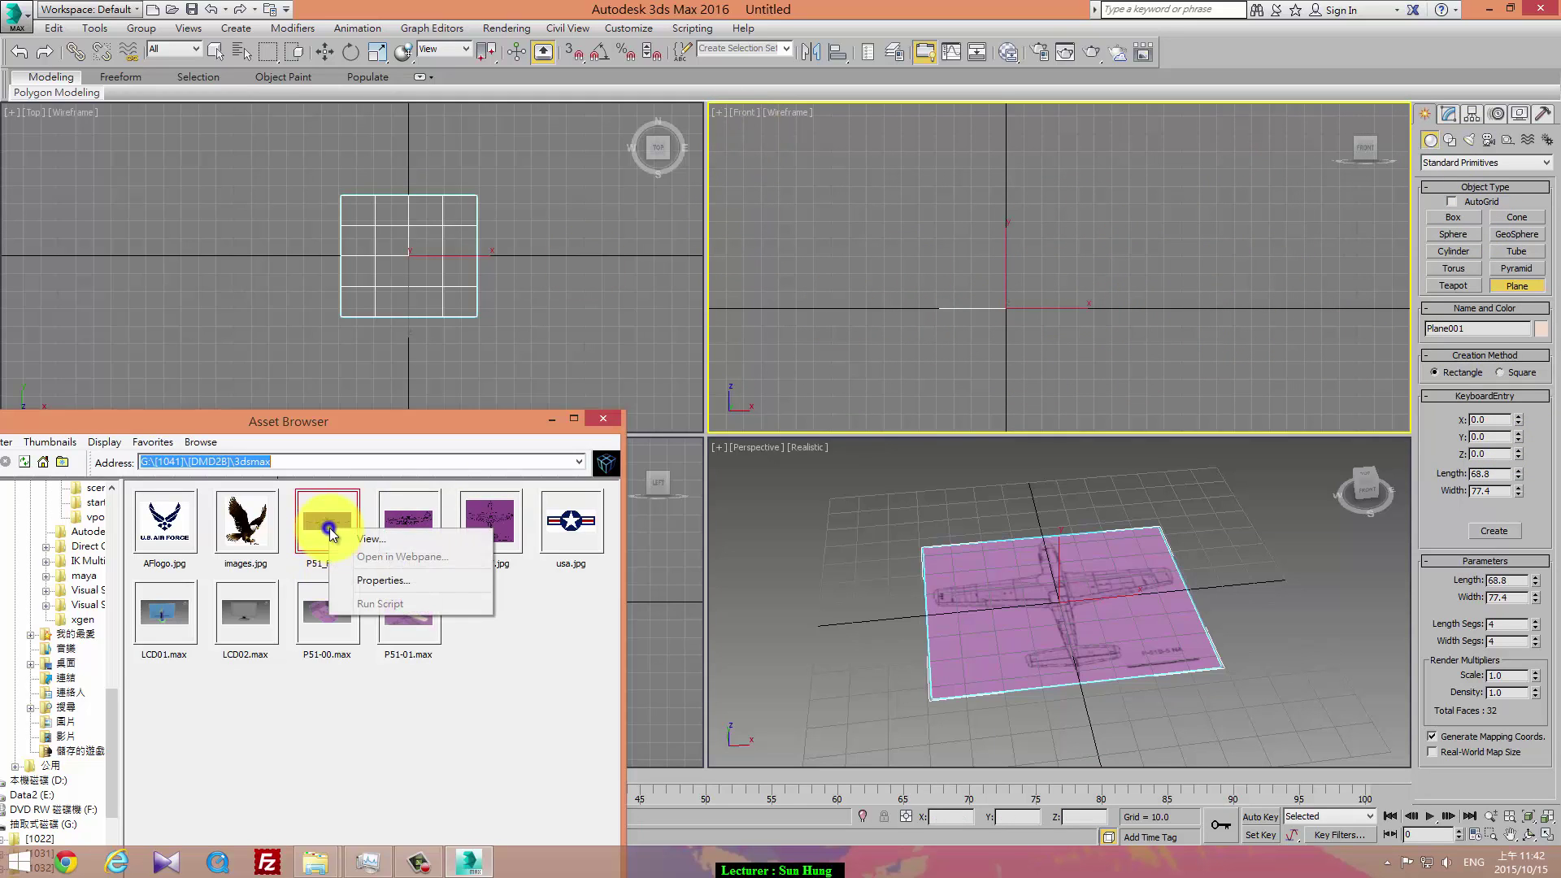
click(383, 584)
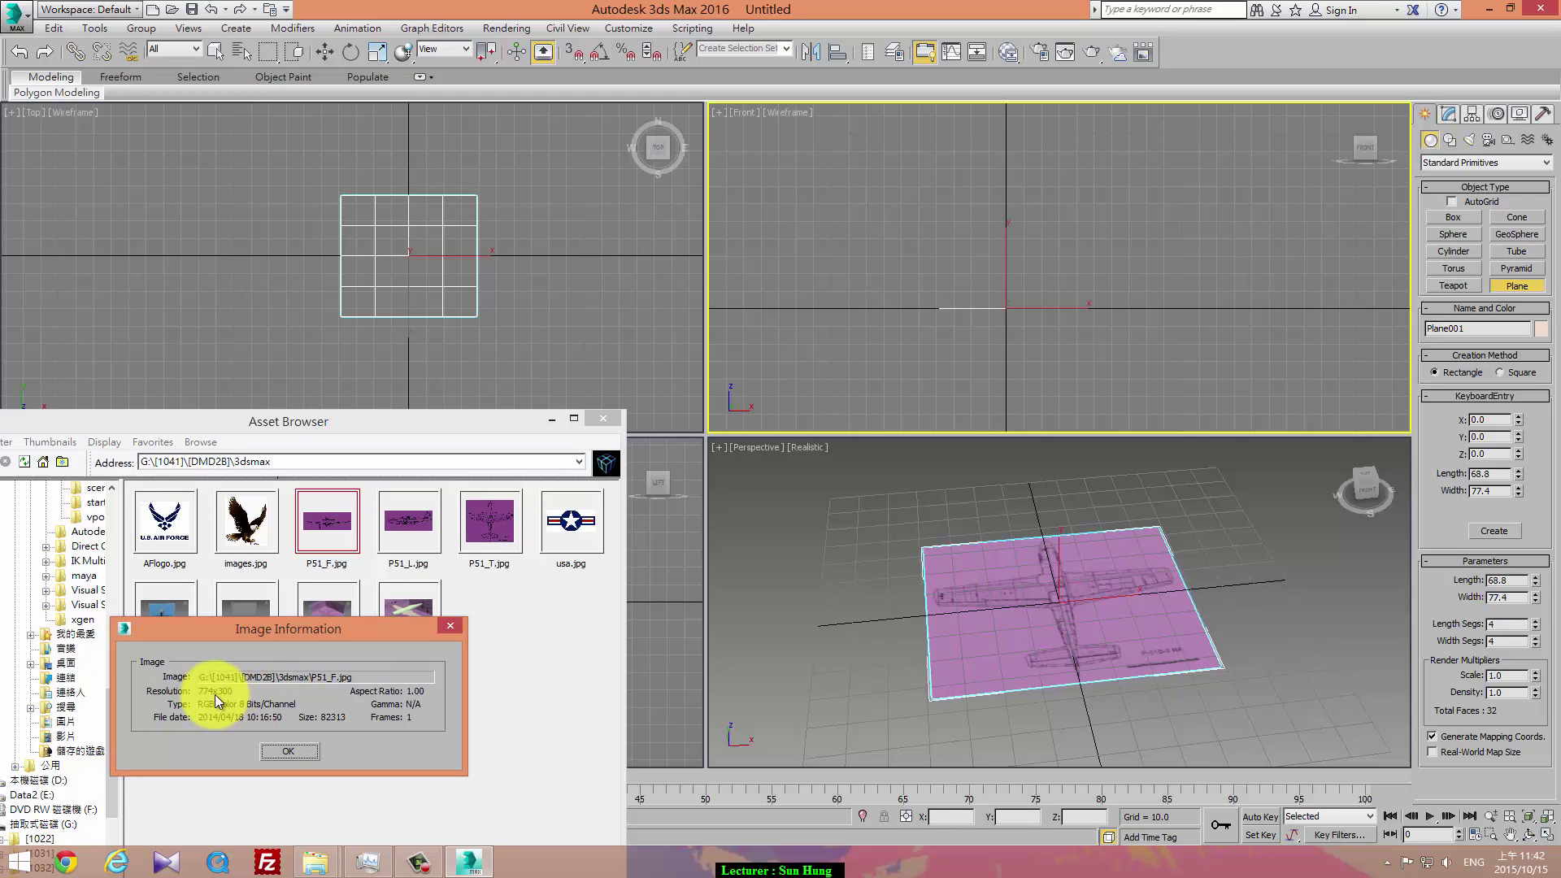
click(310, 746)
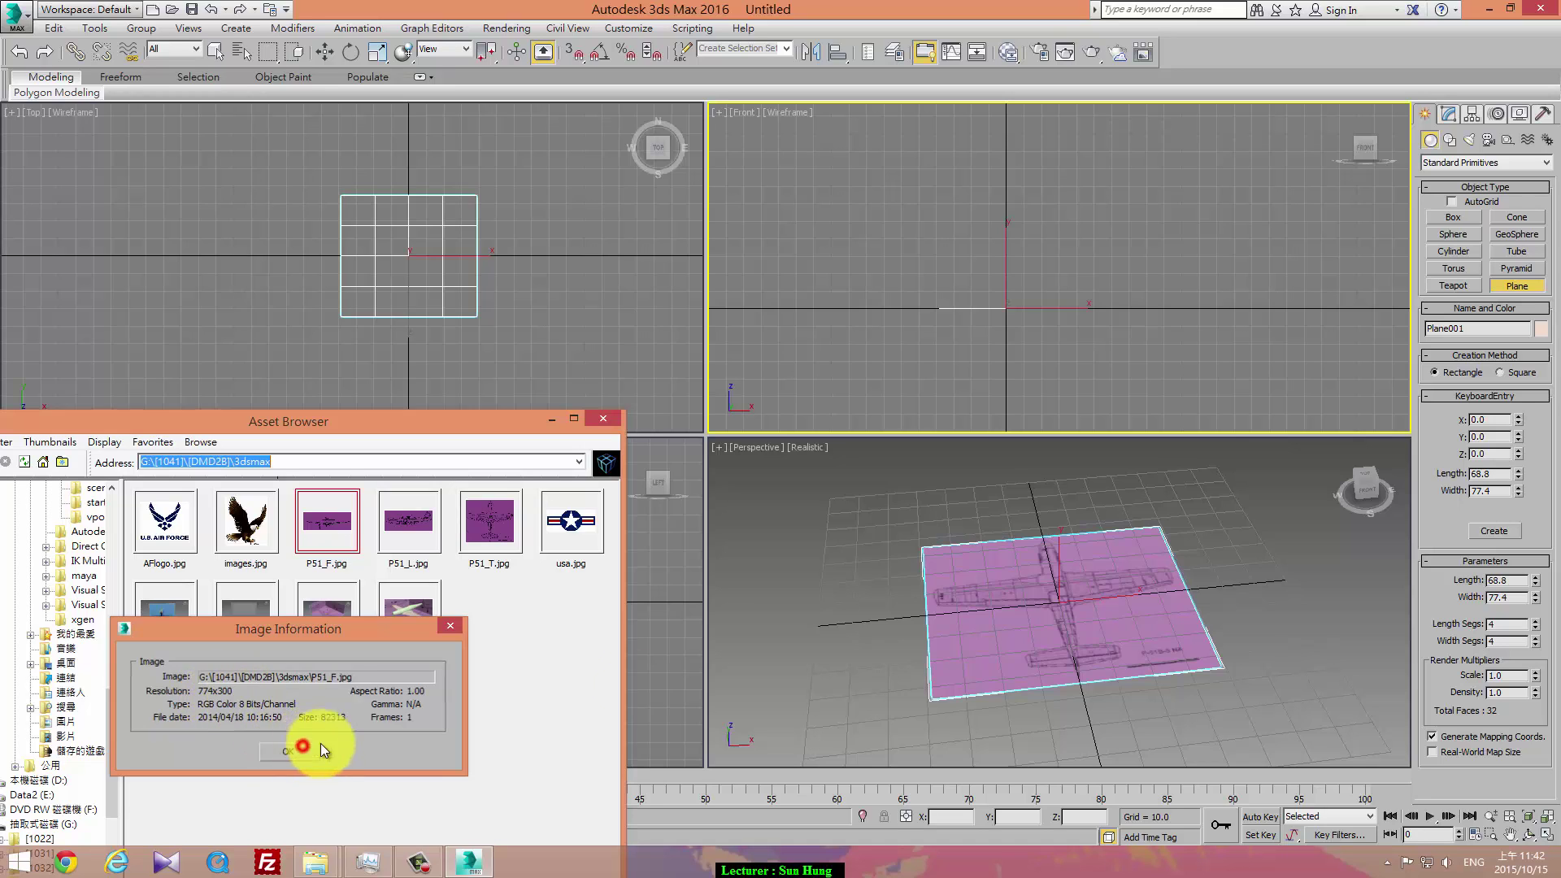
click(1495, 473)
- Create a 30 × 77.4 upright plane in the Front view and drop P51_F.jpg onto it
text(30)
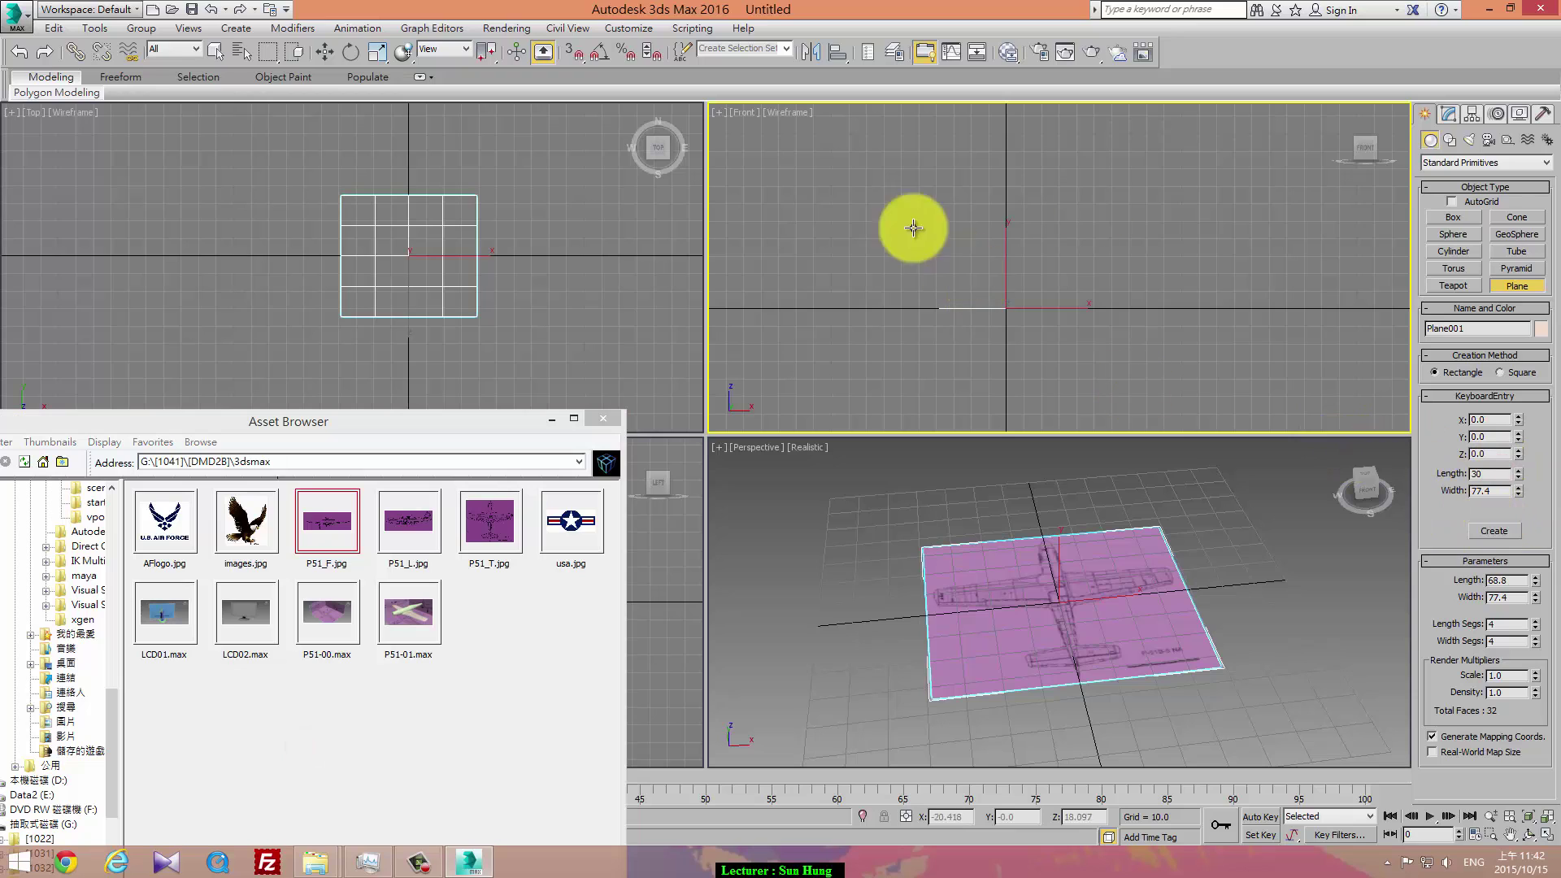
click(1494, 528)
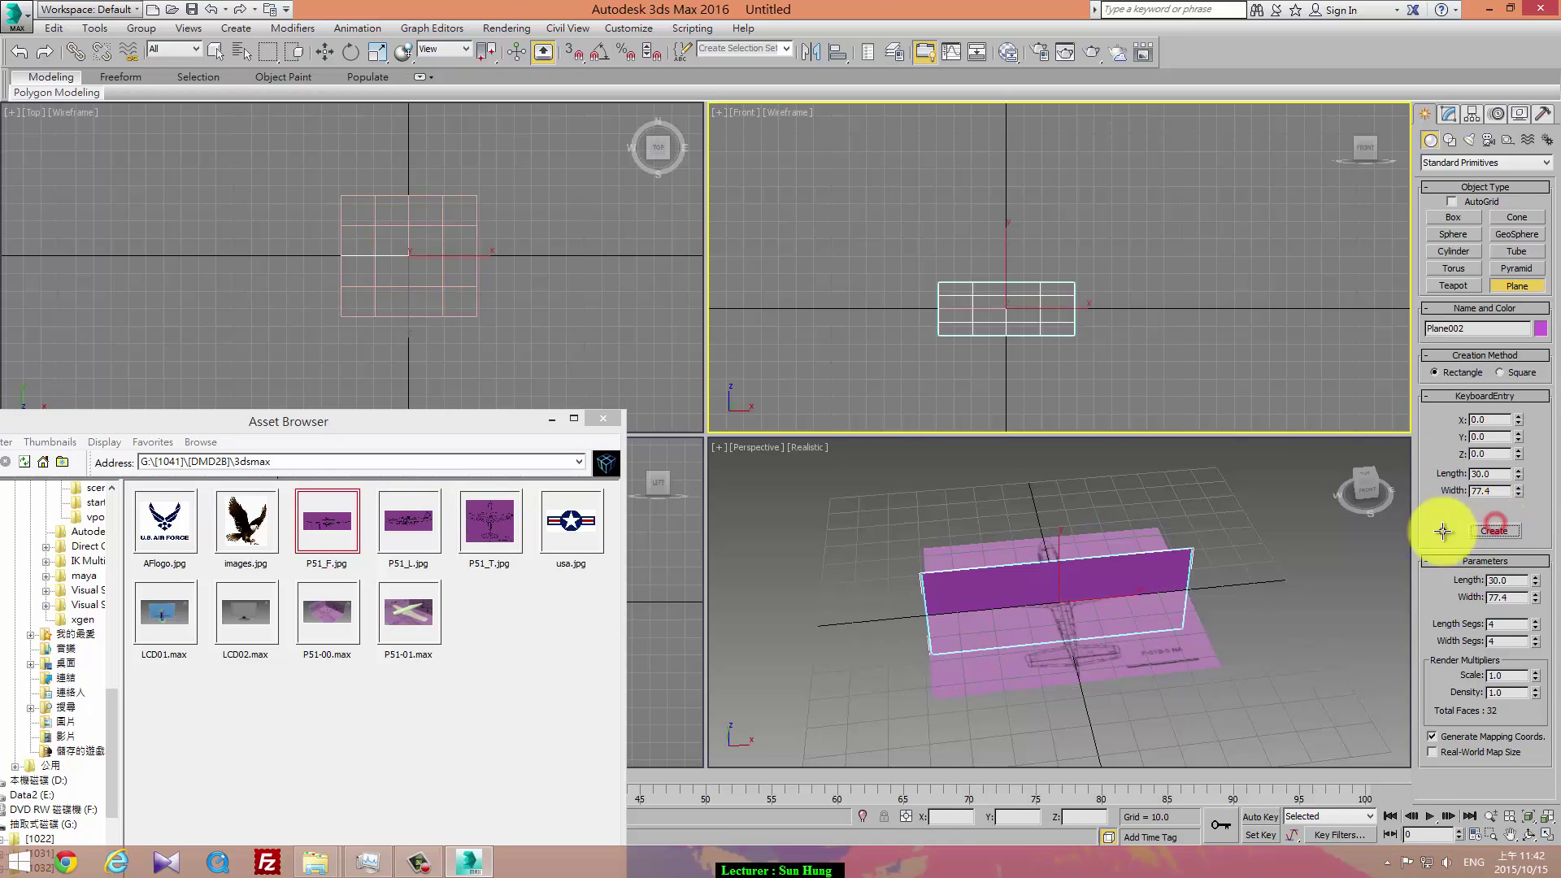
mouse_move(1114, 593)
alt+middle_down()
mouse_move(1185, 564)
mouse_move(1108, 592)
alt+middle_up()
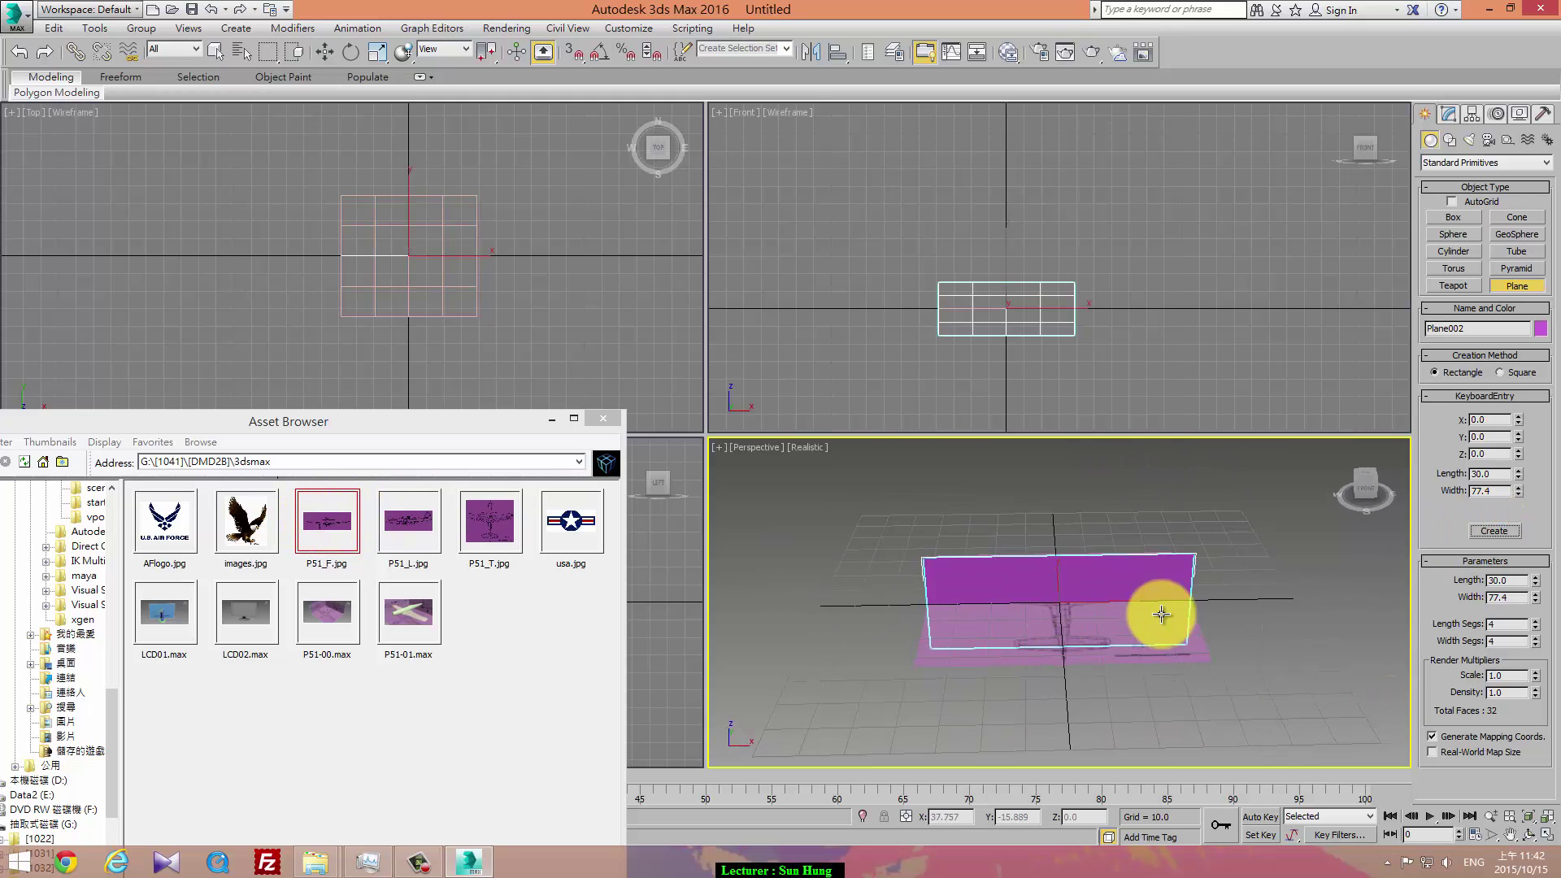
drag(323, 520, 1029, 569)
mouse_move(1029, 569)
alt+middle_down()
mouse_move(1108, 585)
mouse_move(1079, 594)
mouse_move(1079, 573)
alt+middle_up()
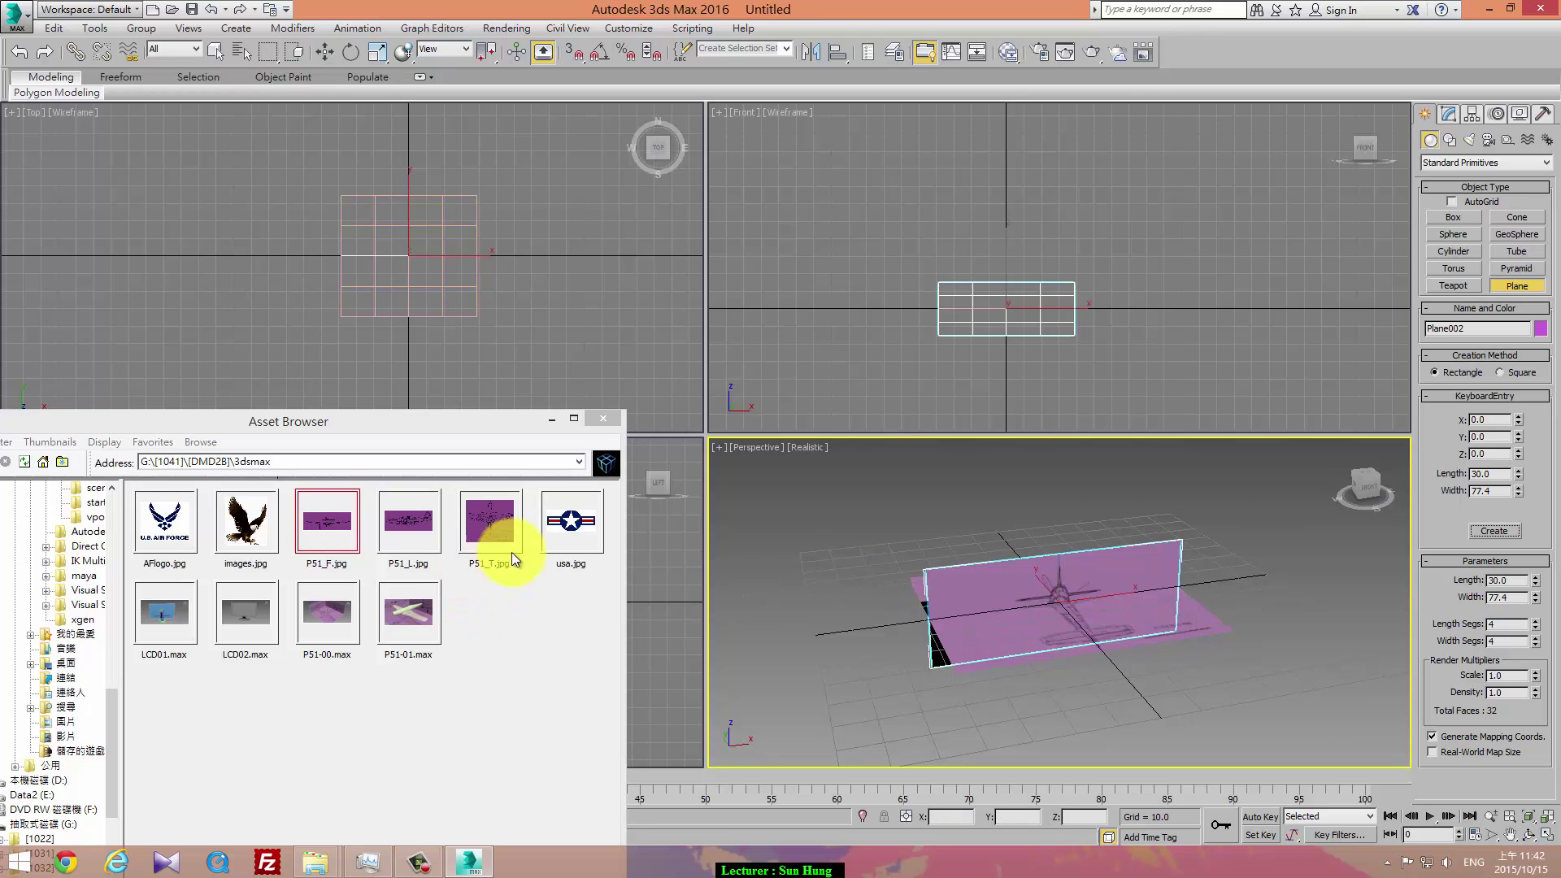
- Make the Left view active and check P51_L.jpg's resolution in its Properties
click(425, 530)
mouse_move(428, 428)
mouse_down()
mouse_move(855, 244)
mouse_move(1101, 167)
mouse_up()
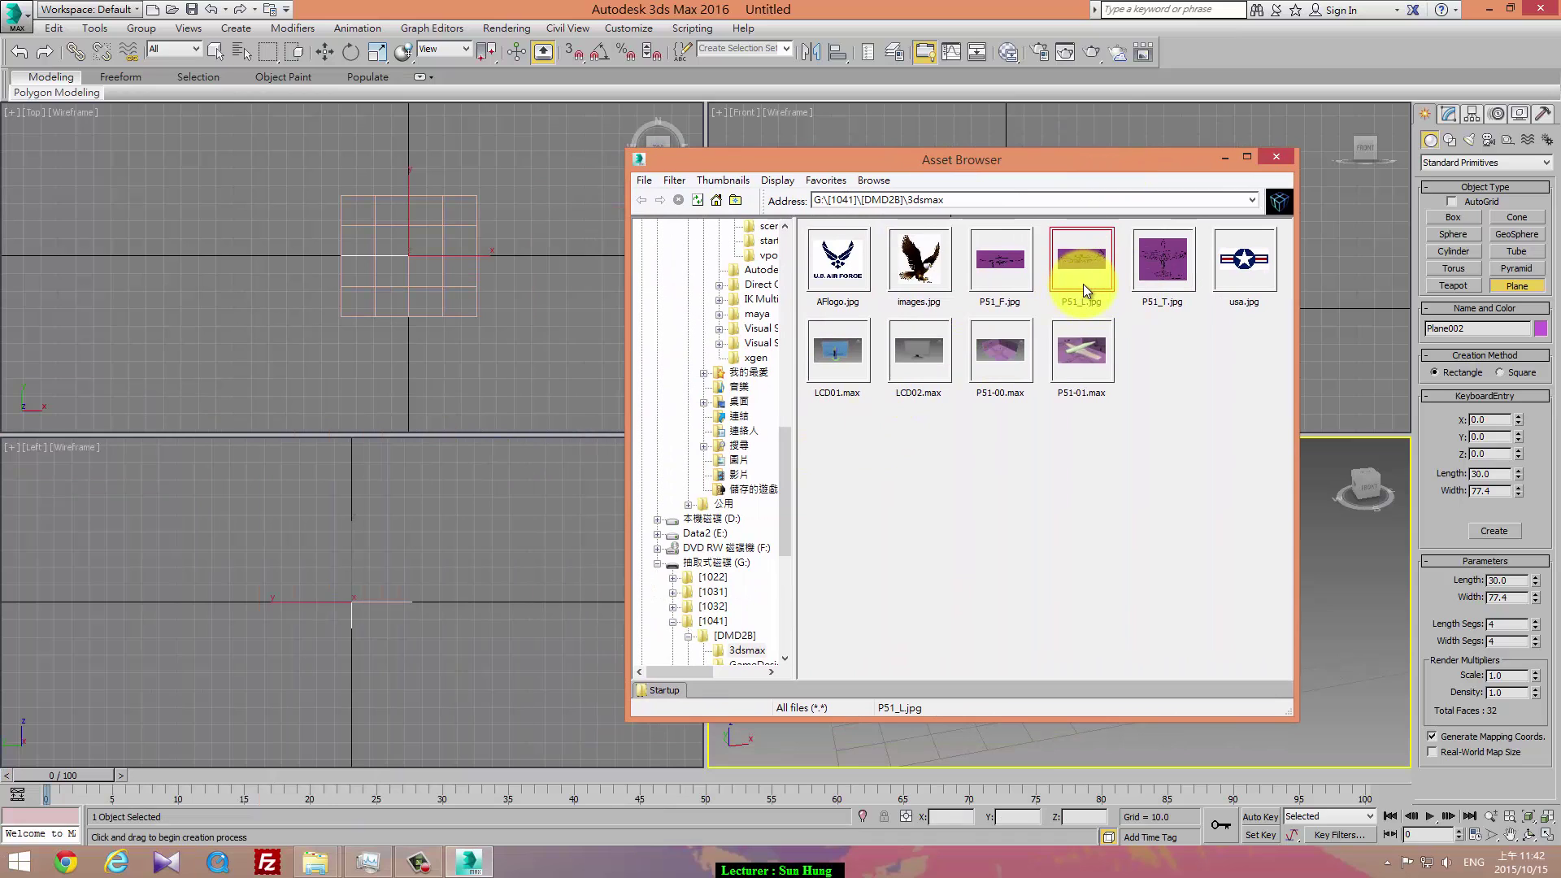
drag(1065, 289, 418, 585)
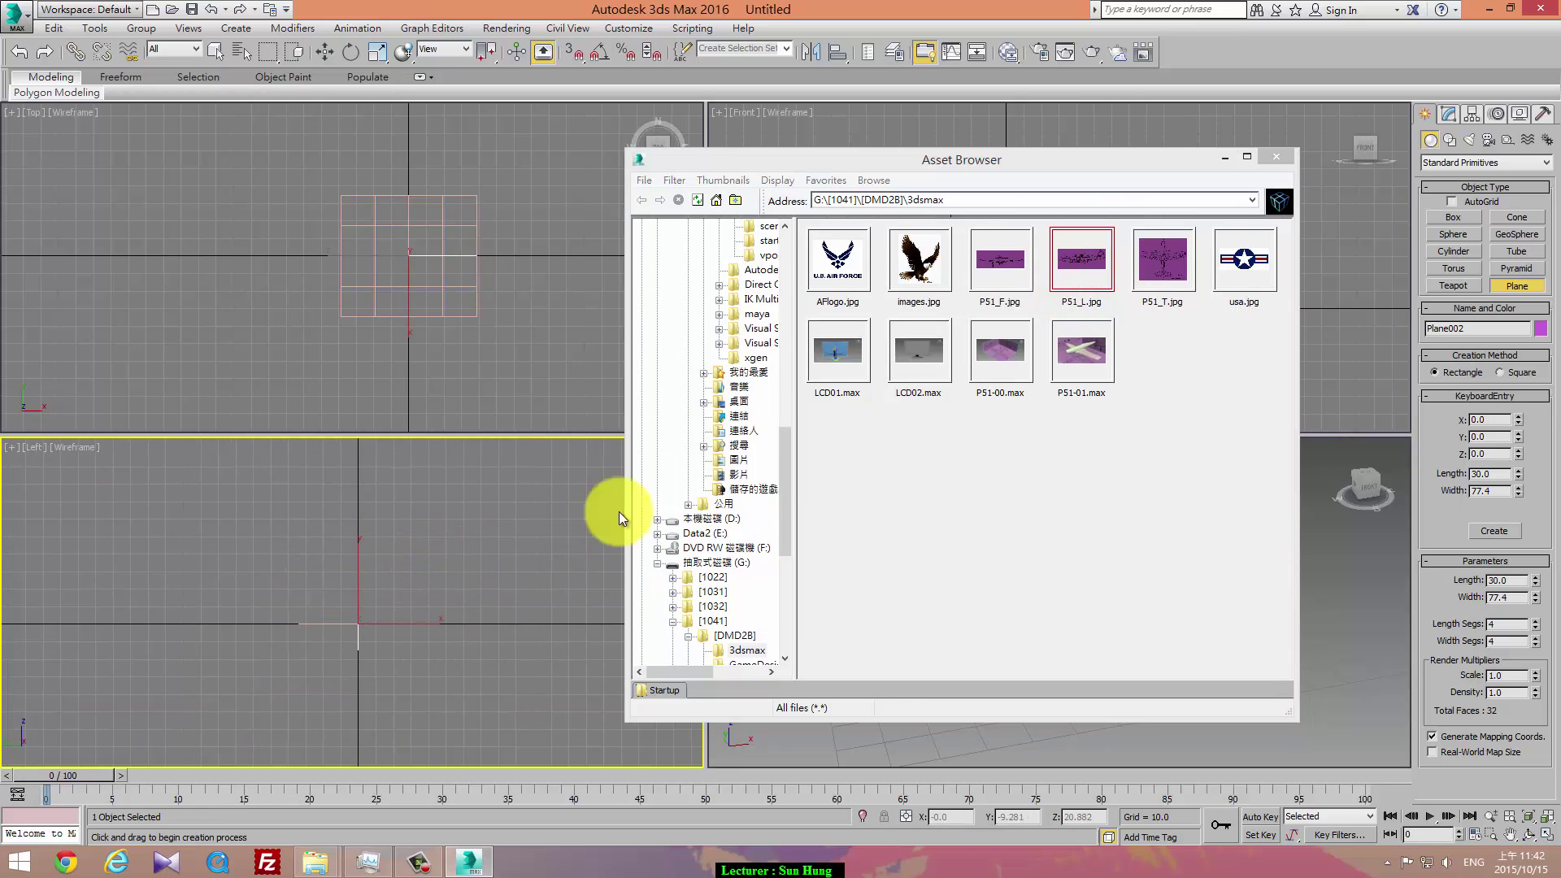
right_click(187, 592)
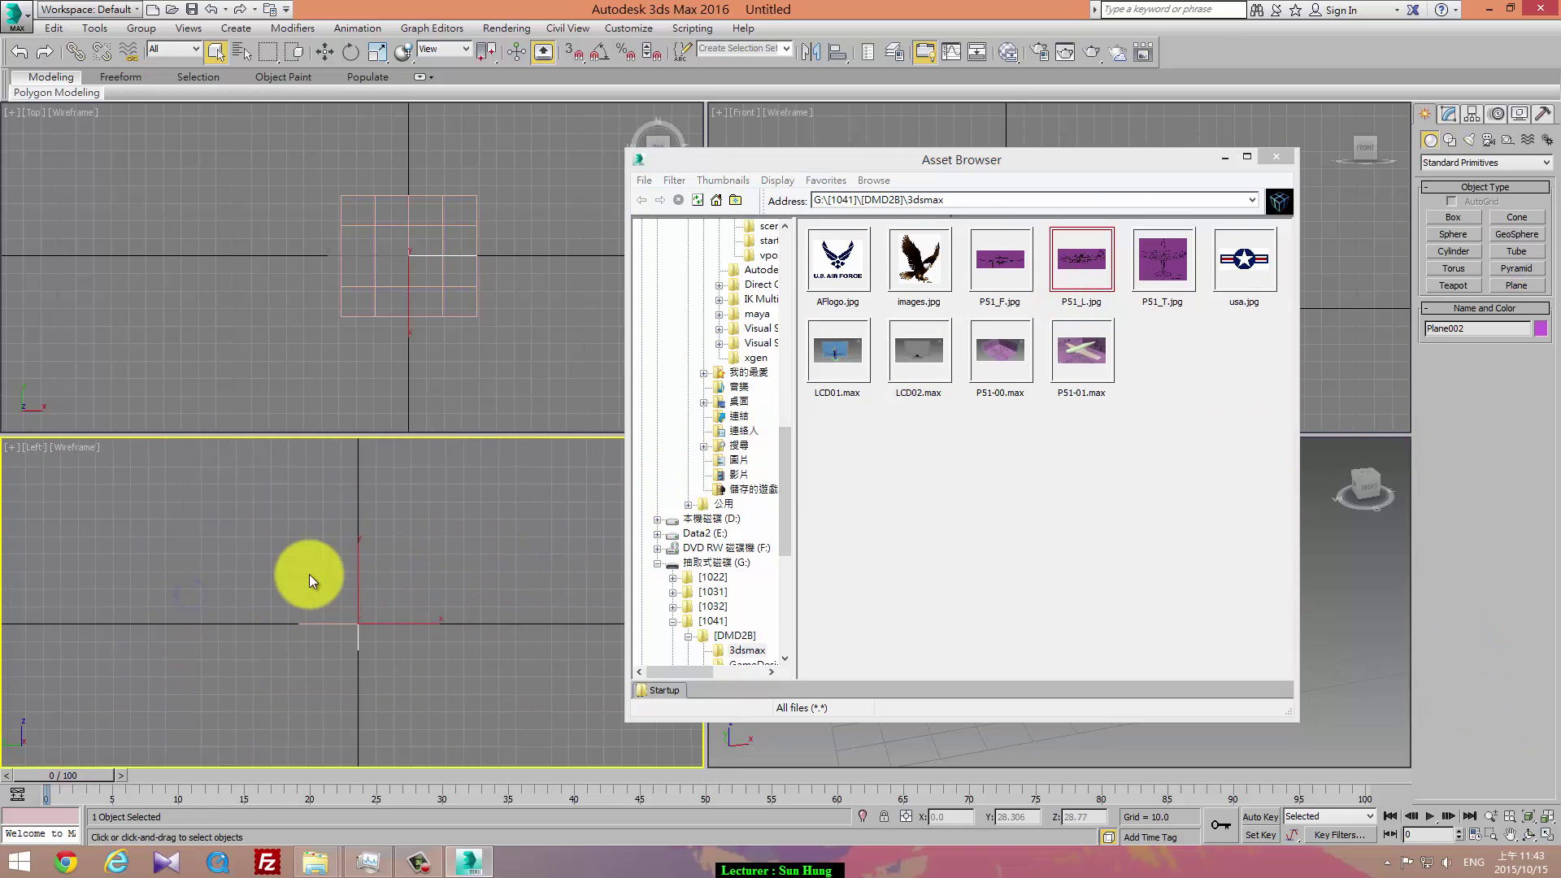
click(1505, 285)
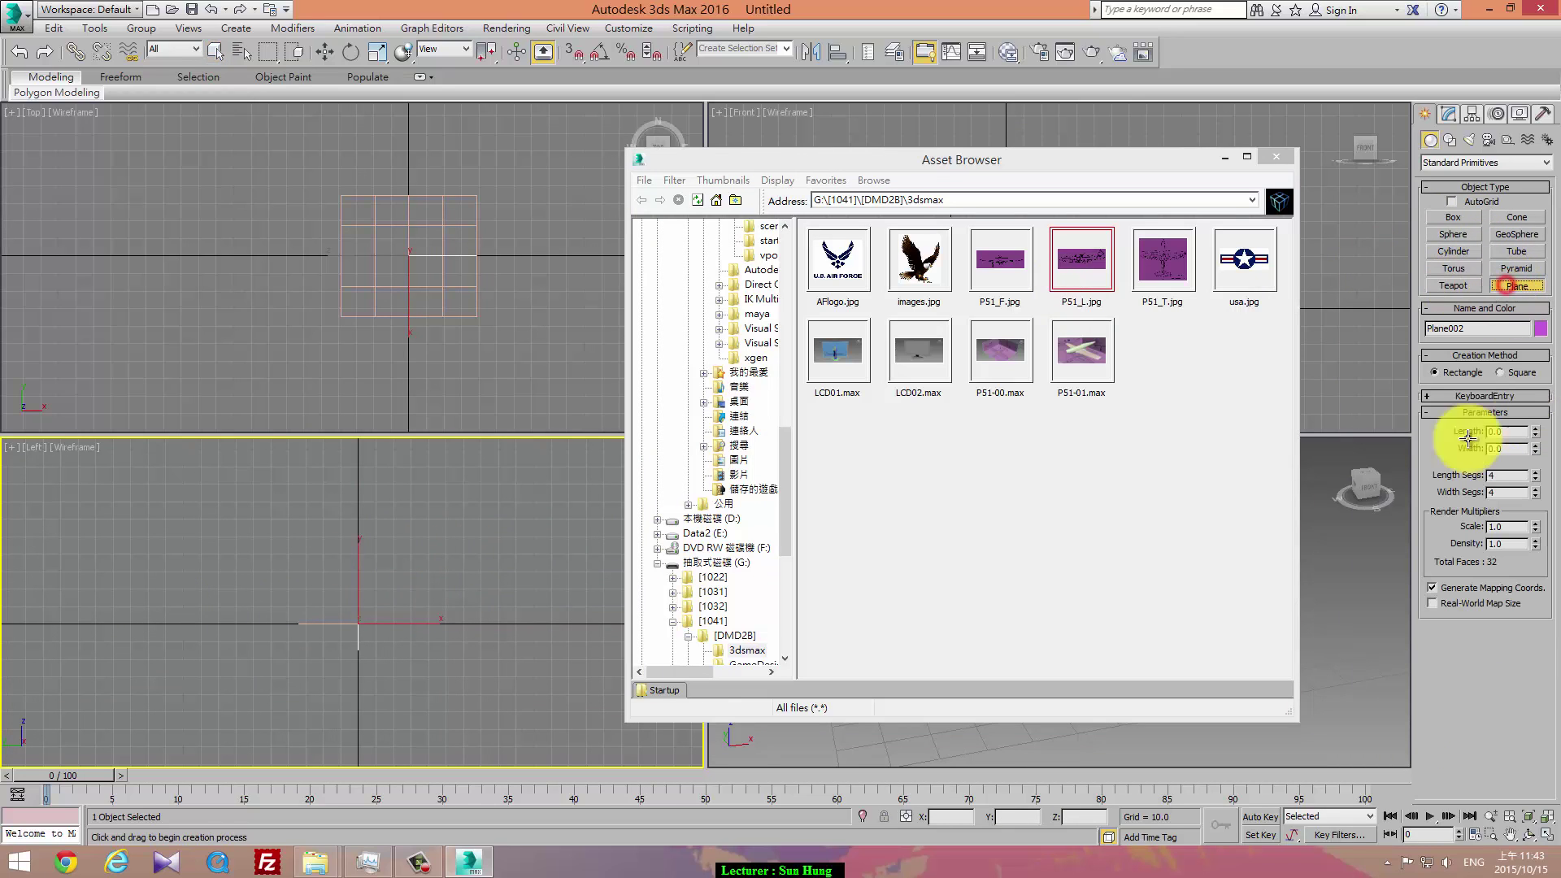
right_click(1117, 272)
click(1169, 323)
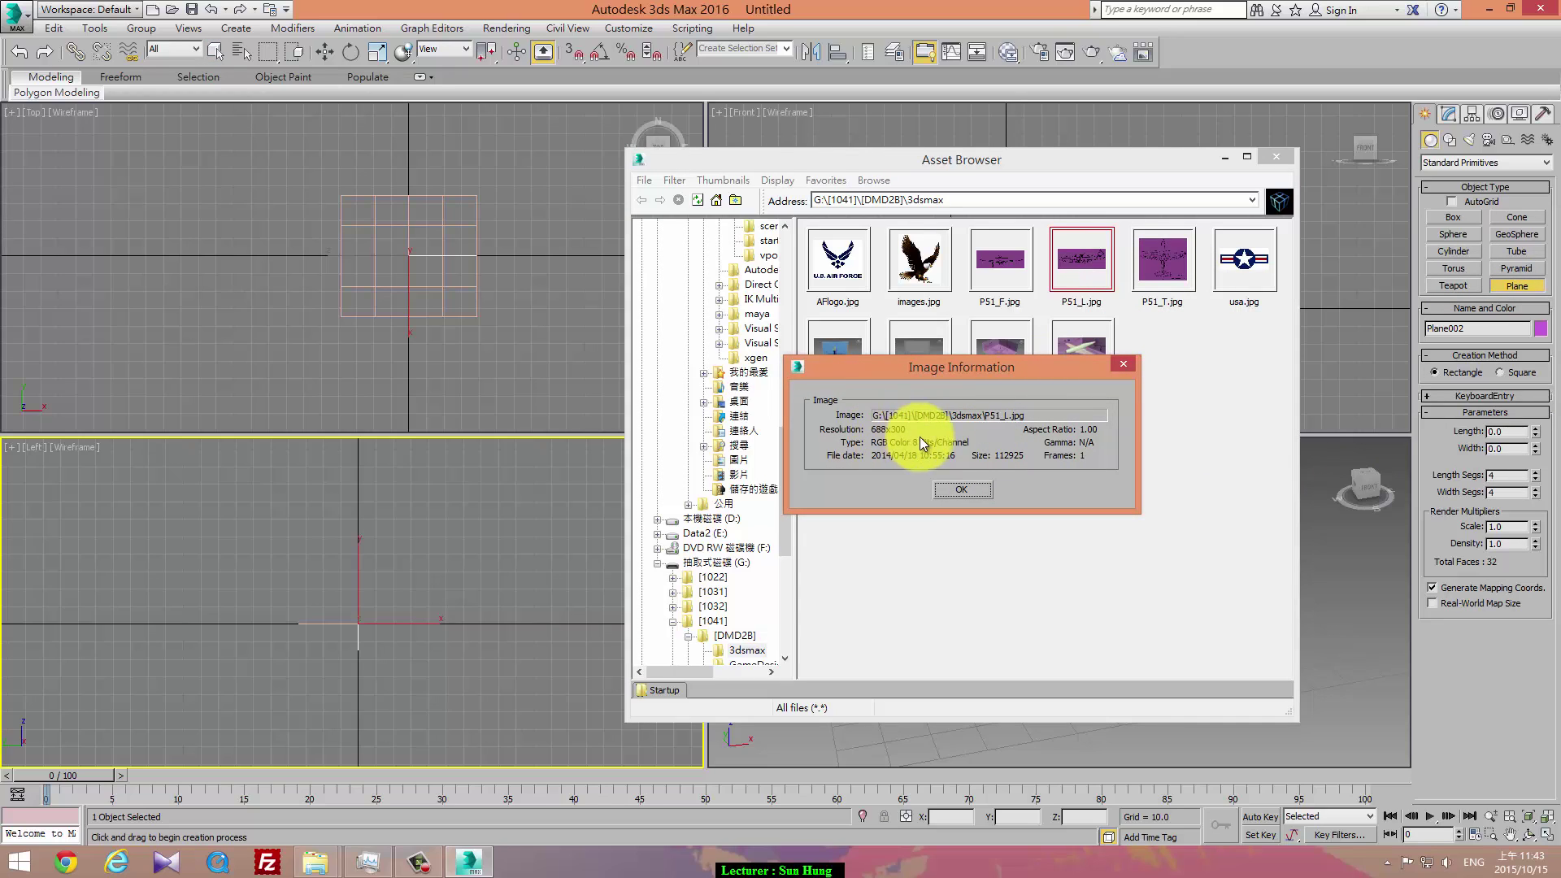
click(969, 489)
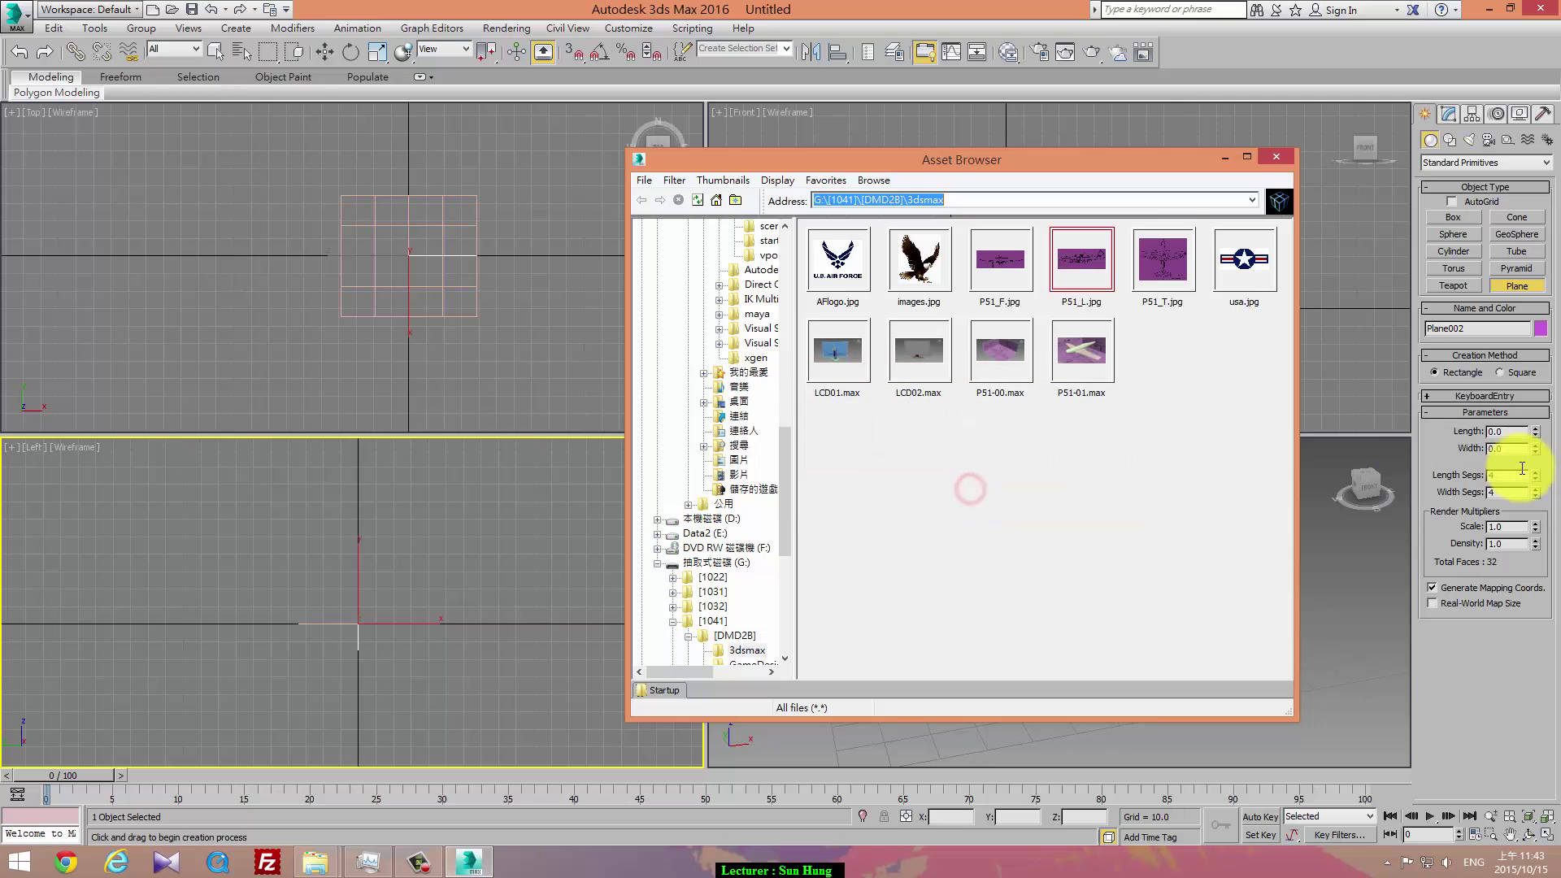
- Set the plane width to 68.8 and create the 30 × 68.8 side plane
click(1499, 397)
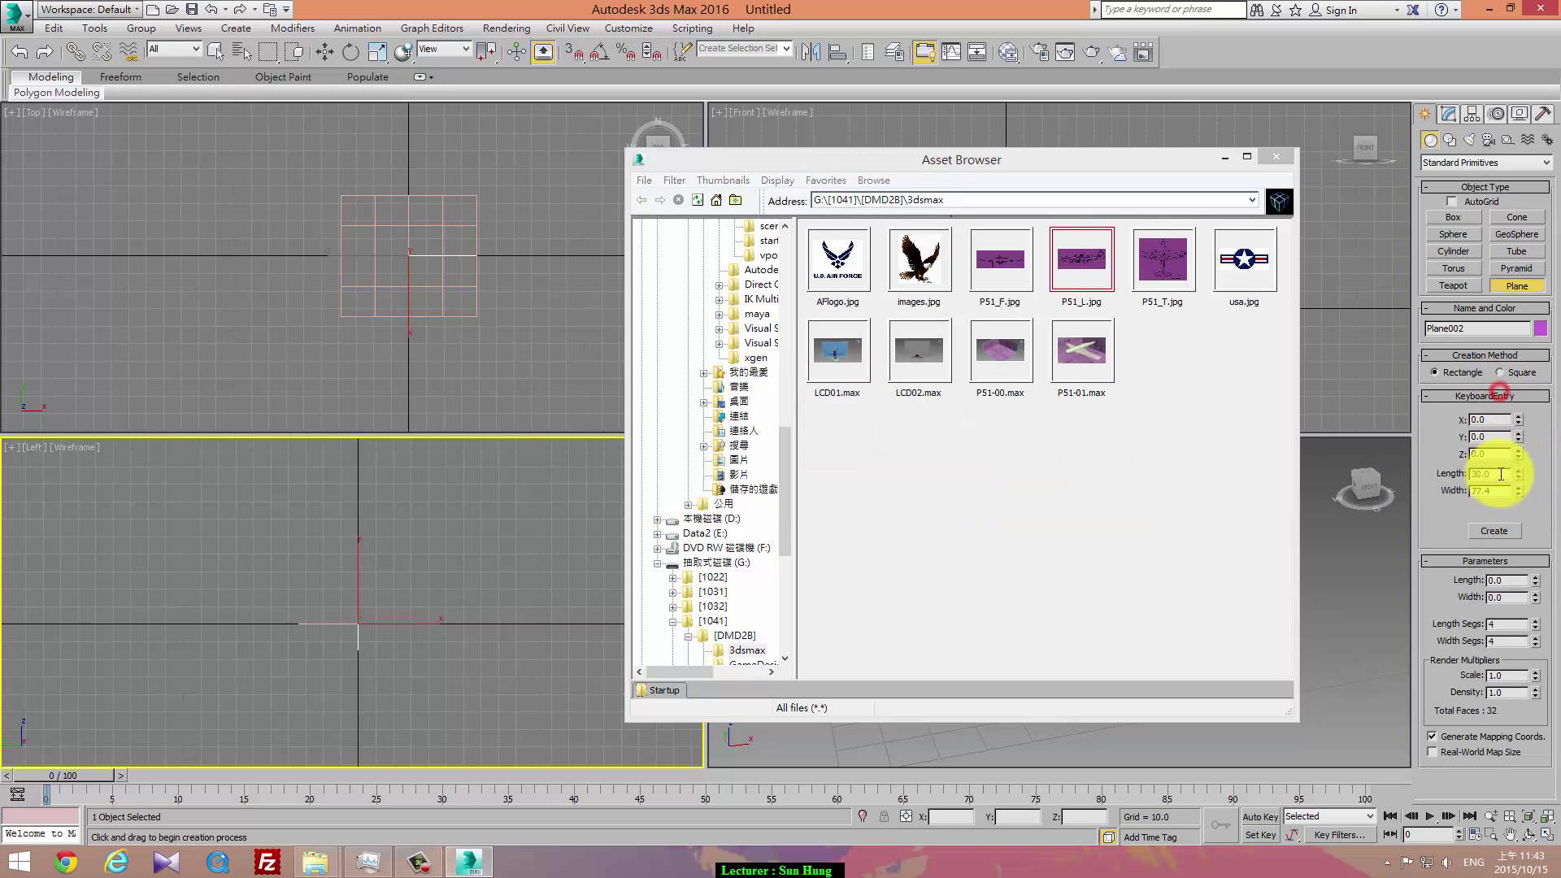
double_click(1486, 490)
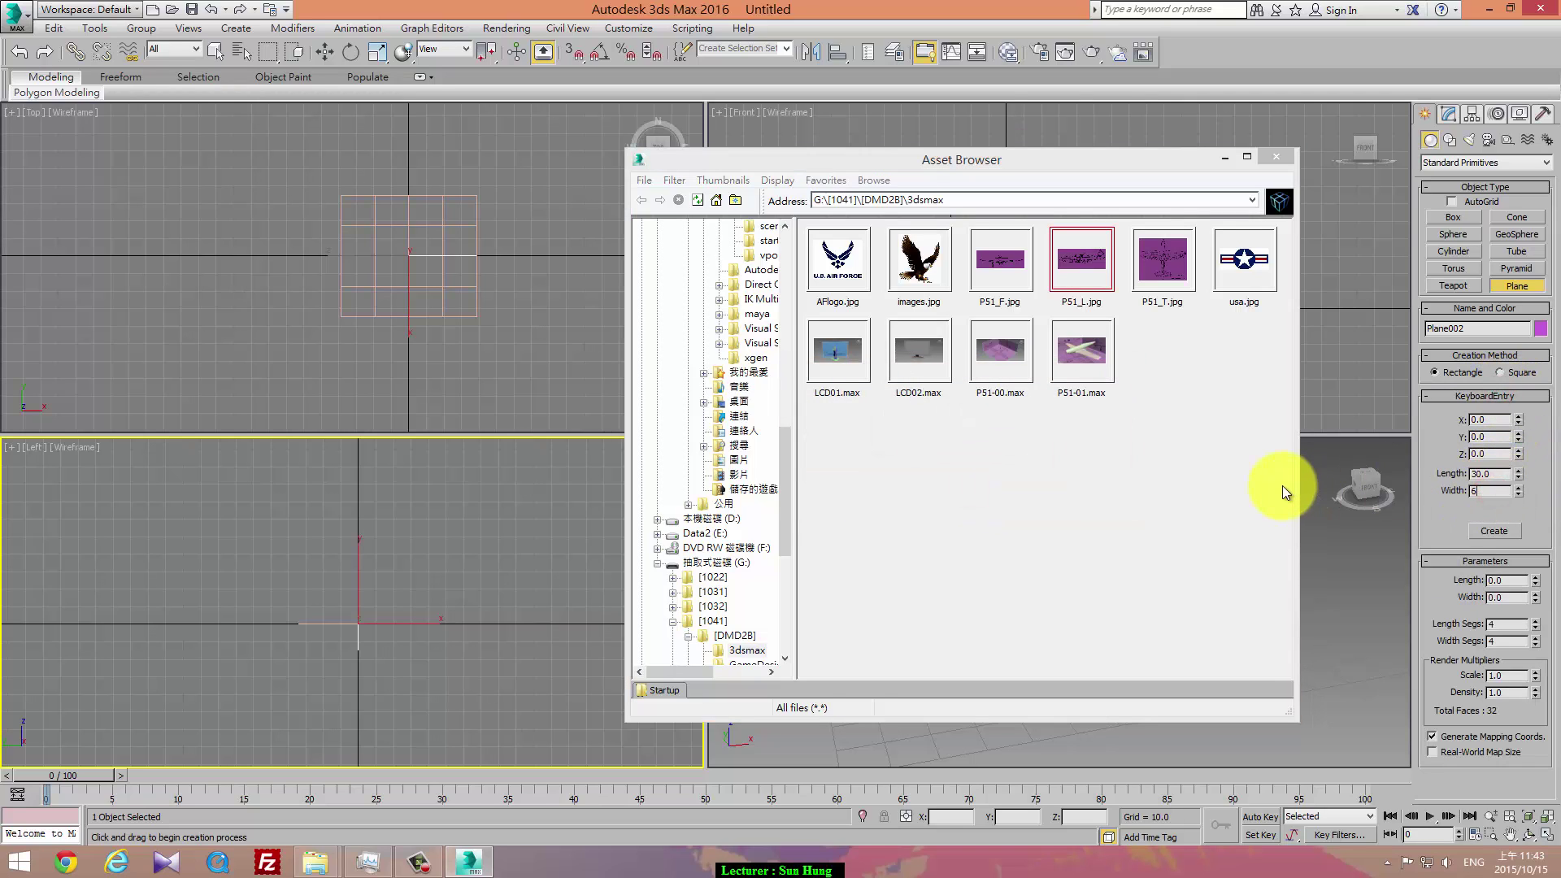
text(68.8)
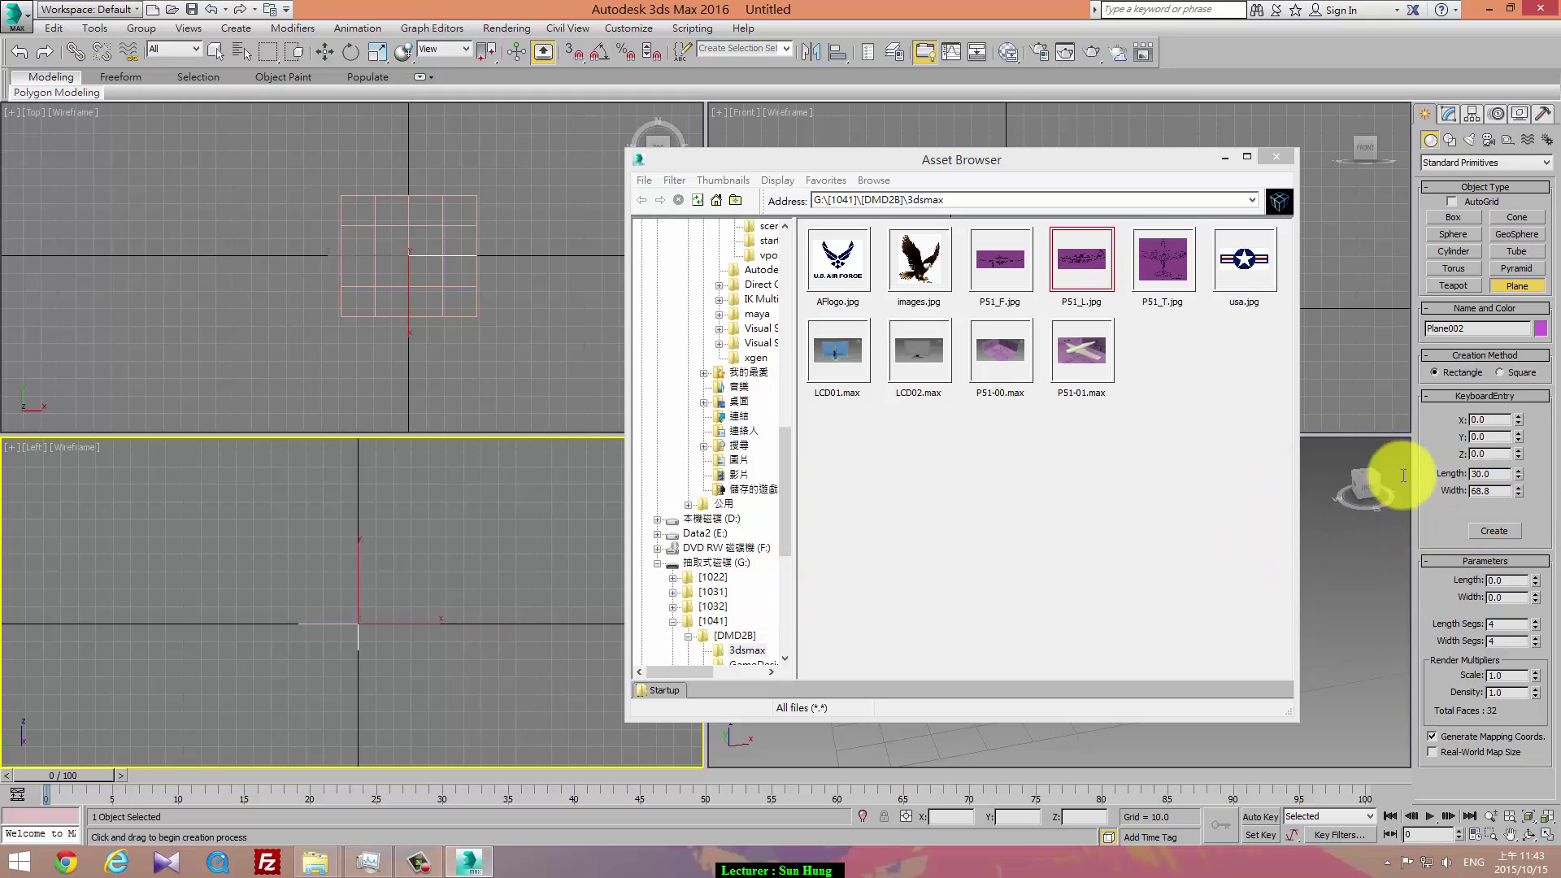
click(1496, 531)
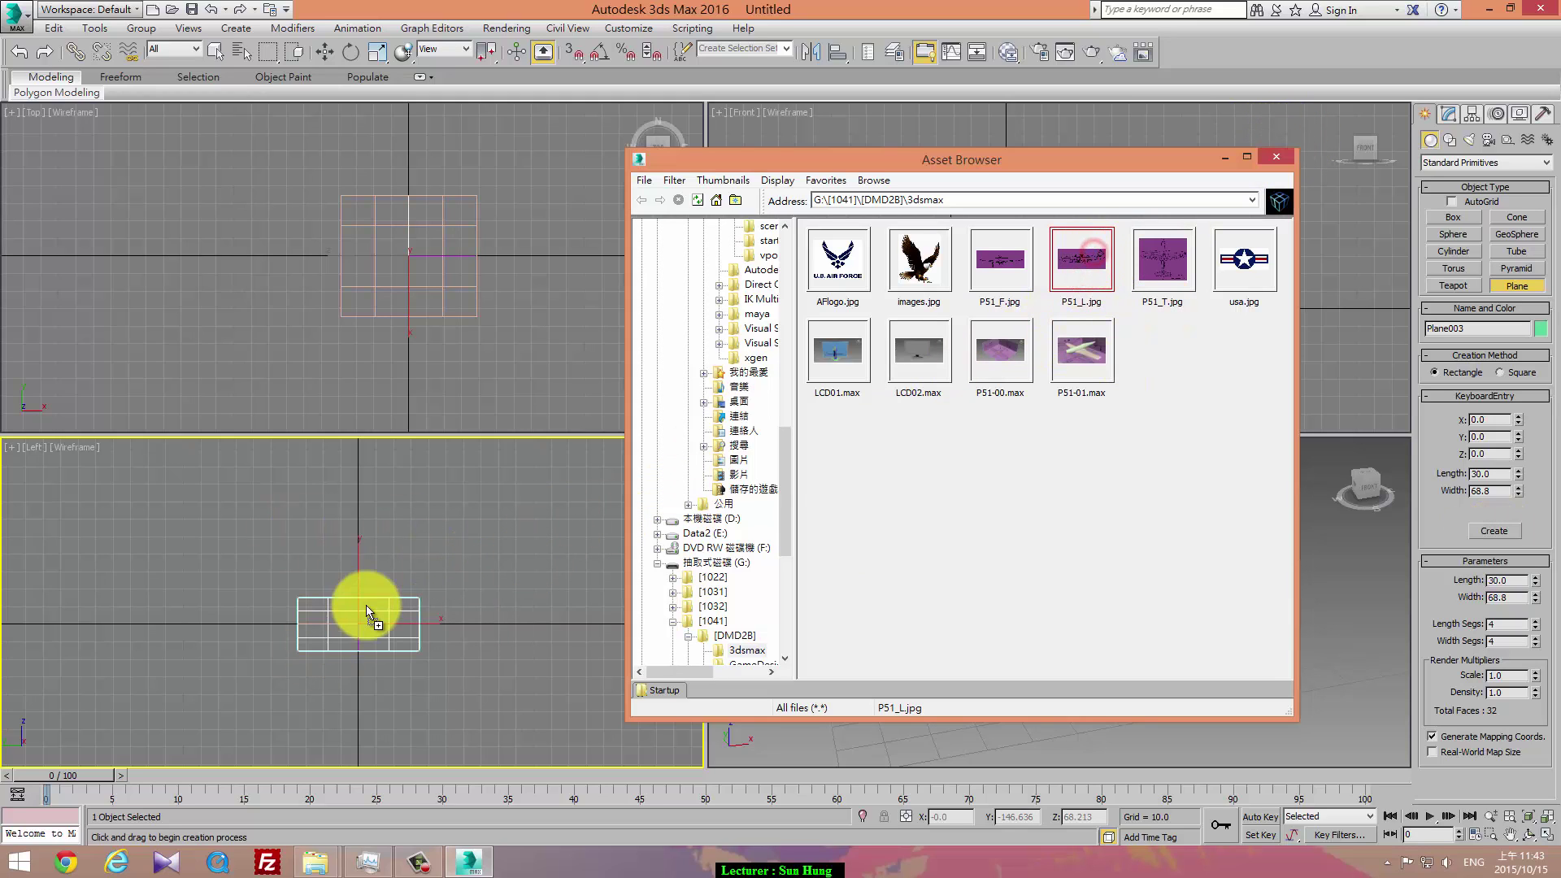
- Try dropping P51_L.jpg on the side plane, cancelling the viewport prompt and zooming in
drag(1085, 278, 366, 605)
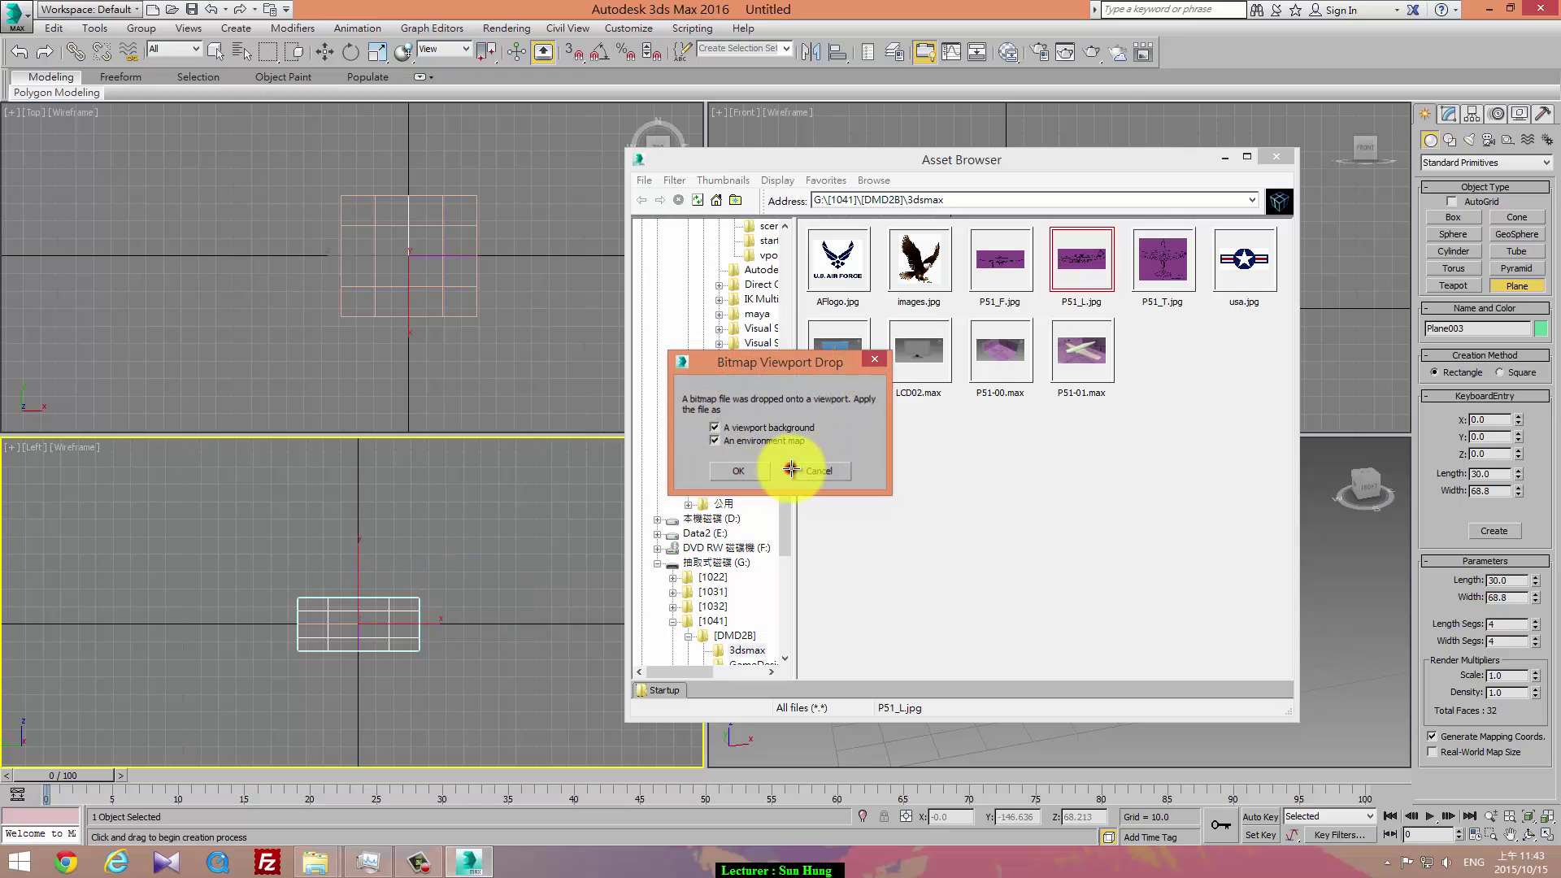
click(768, 471)
scroll(542, 538, up, 2)
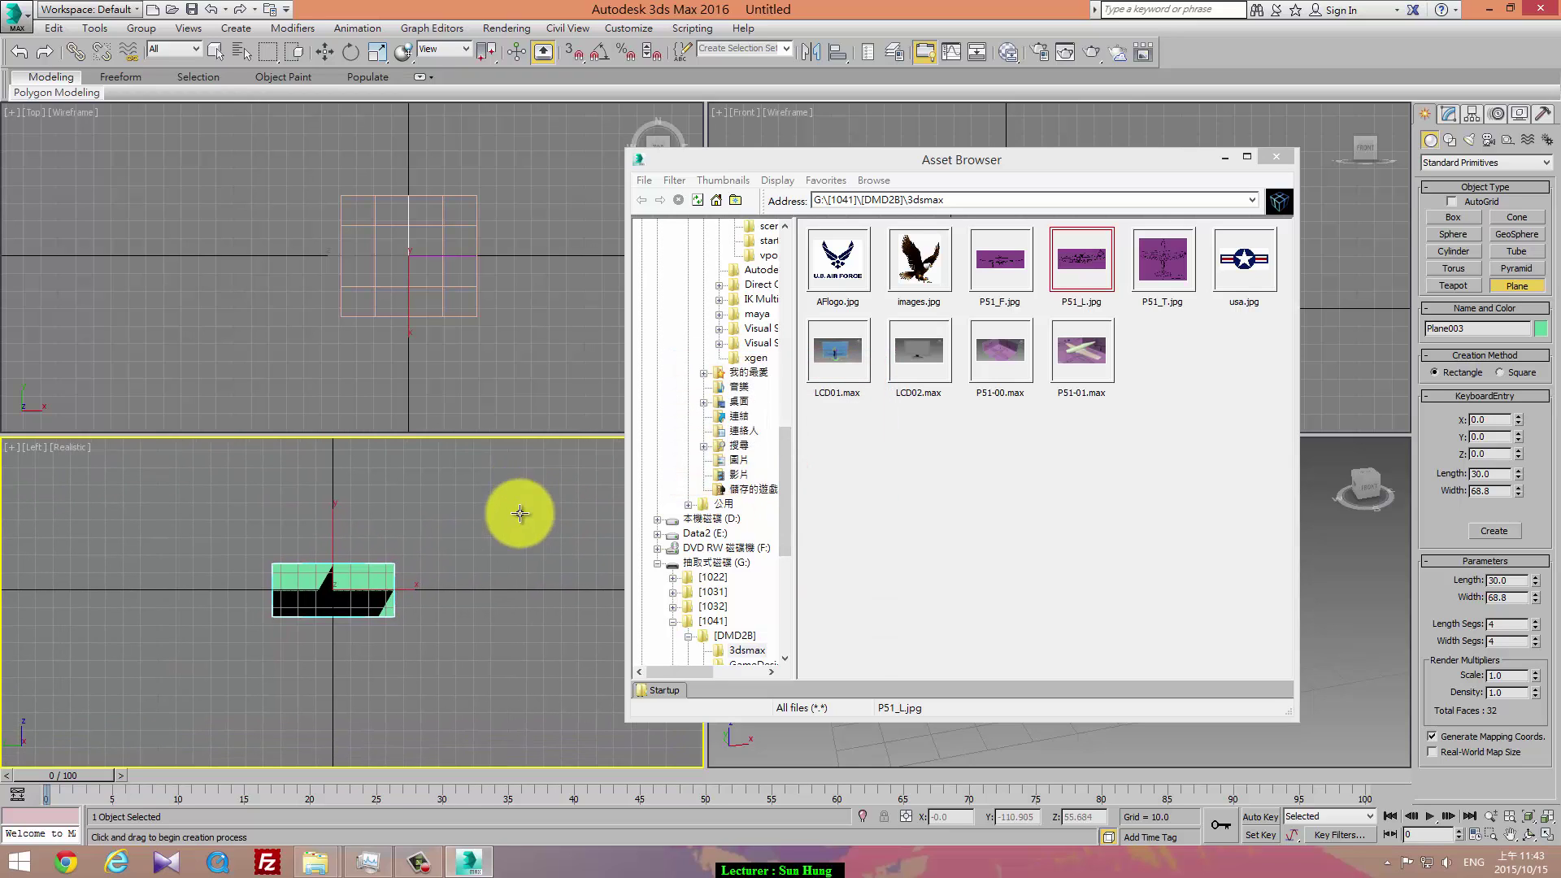
scroll(516, 516, up, 2)
scroll(499, 558, up, 1)
drag(1026, 296, 1160, 445)
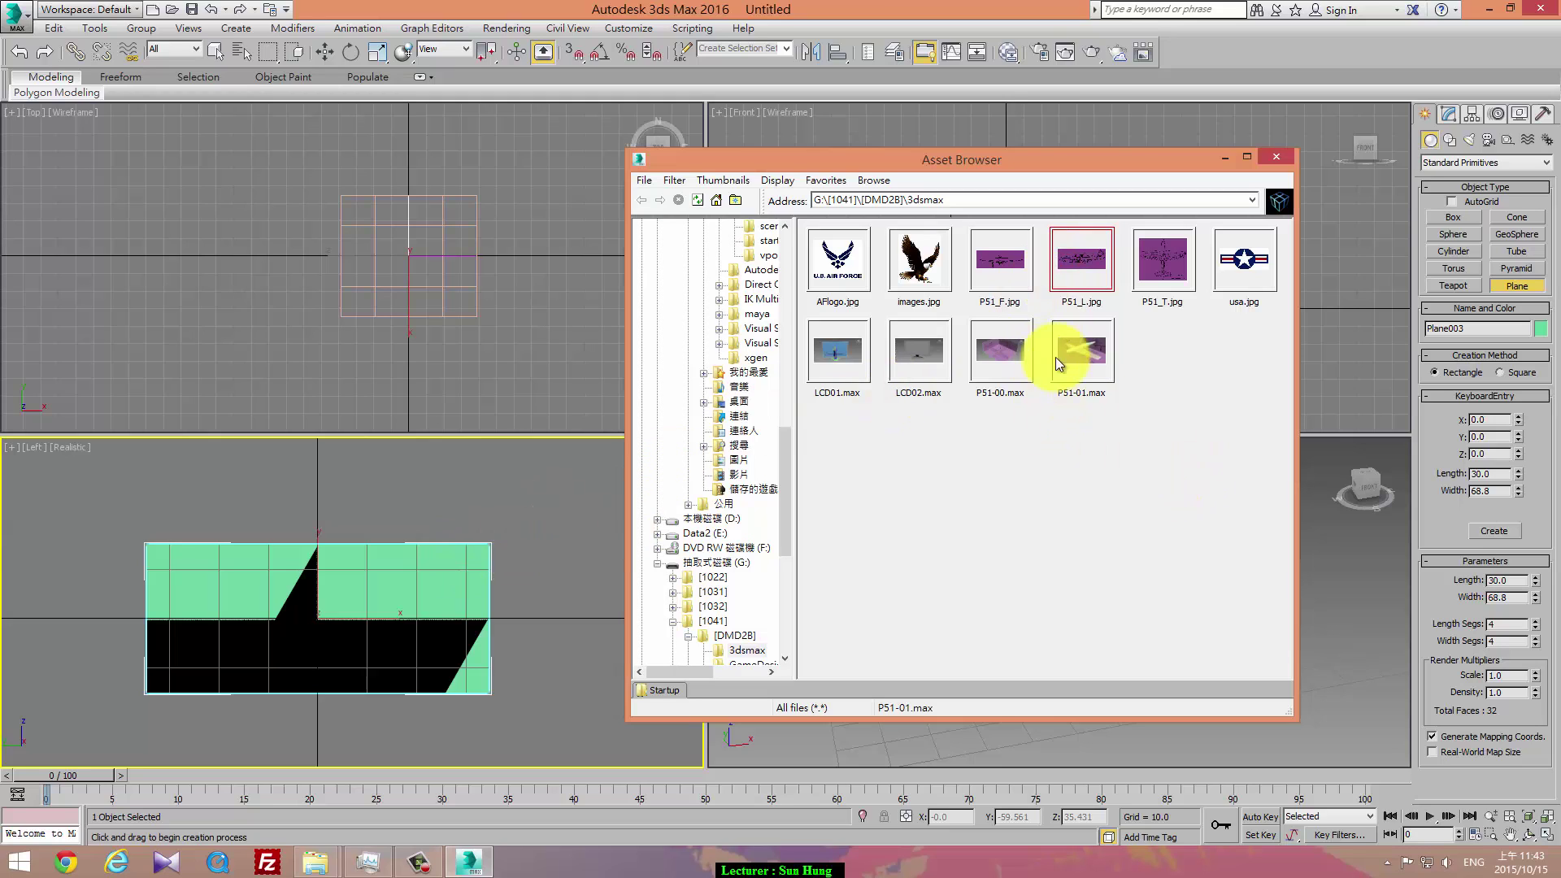
drag(1160, 444, 515, 602)
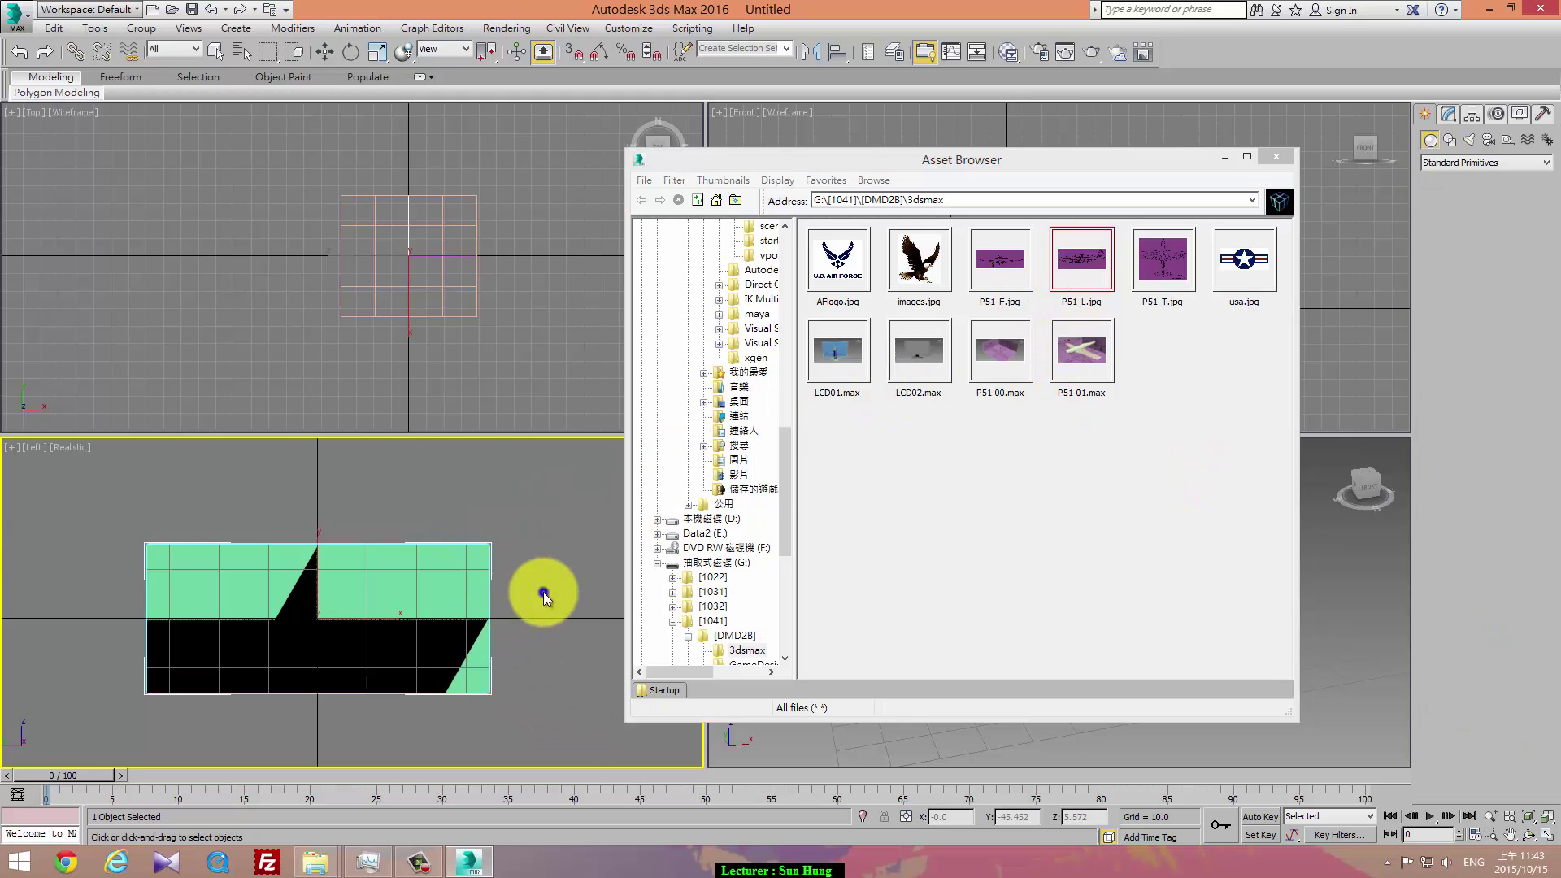
- Apply P51_L.jpg to Plane003 in Realistic shading, then close the Asset Browser
right_click(539, 553)
key(F3)
mouse_move(1095, 256)
mouse_down()
mouse_move(271, 588)
mouse_move(534, 513)
mouse_up()
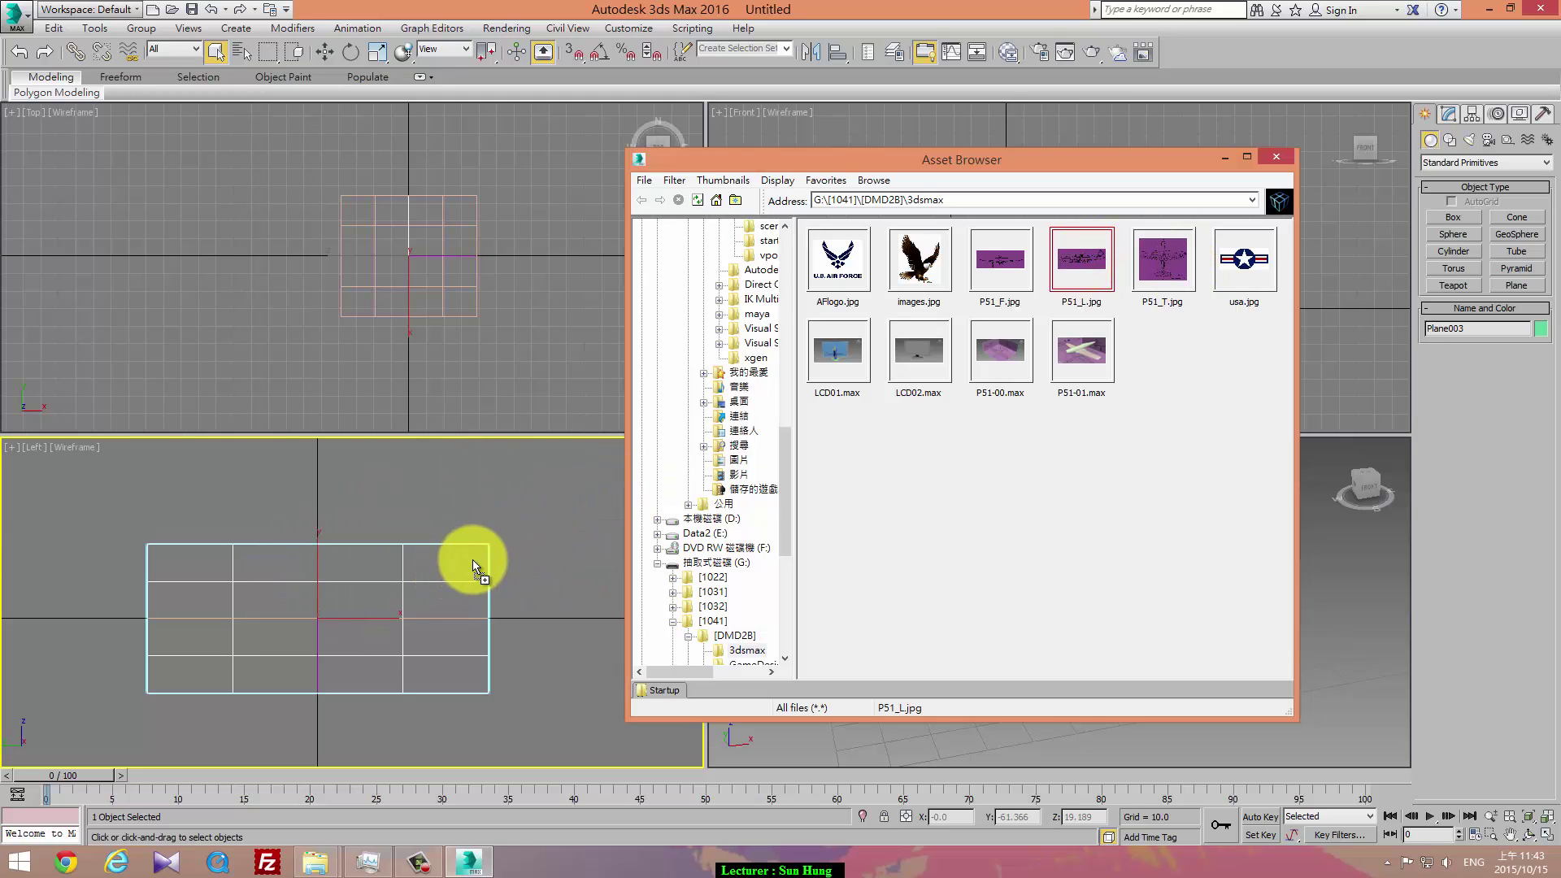
drag(447, 561, 446, 559)
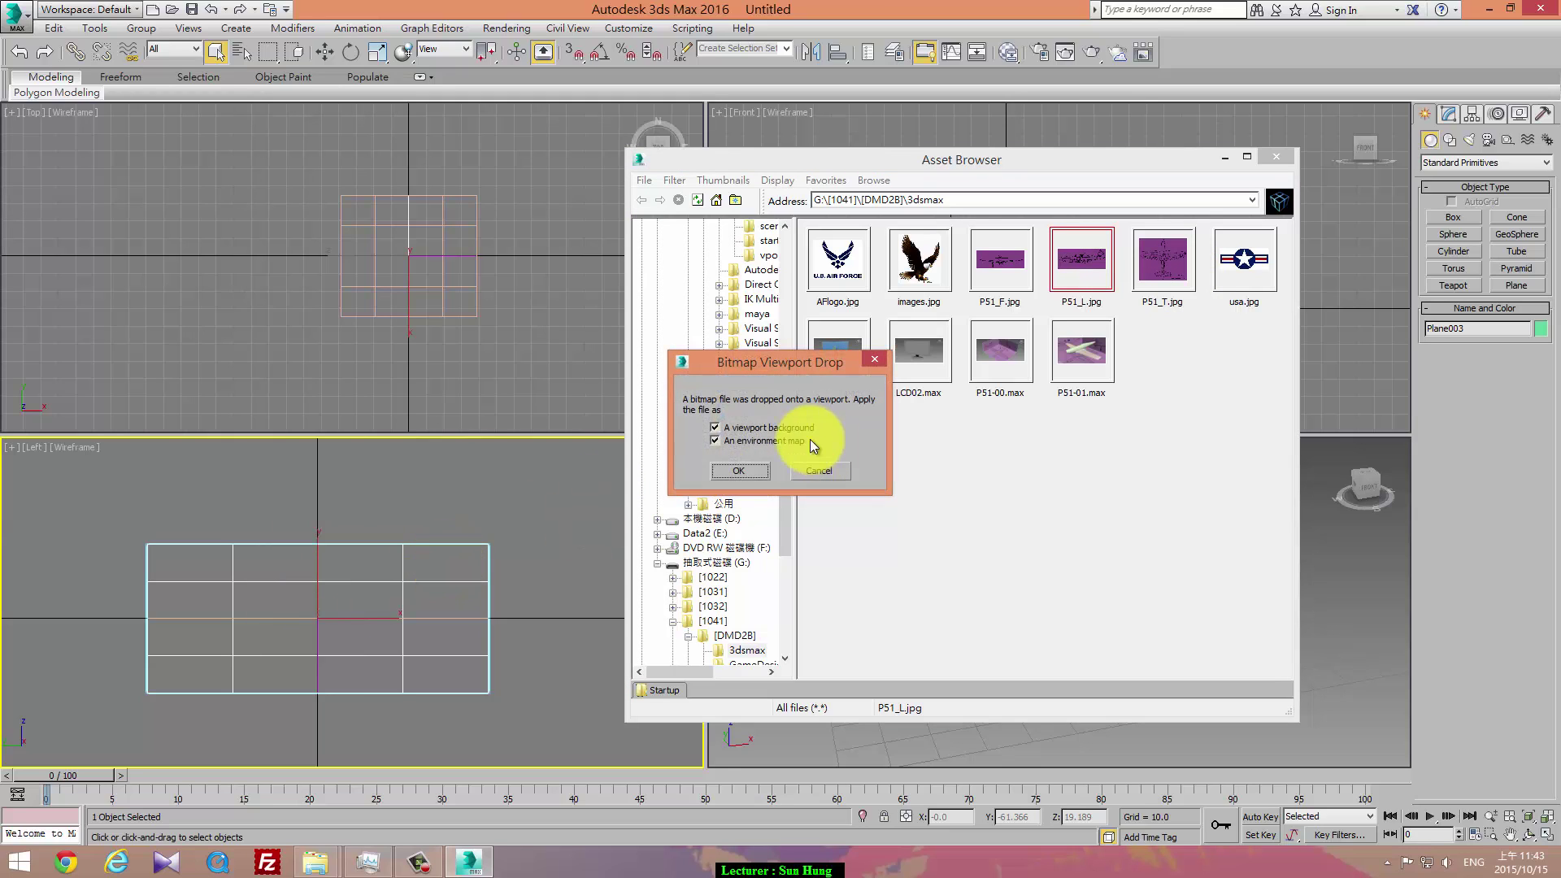
click(821, 470)
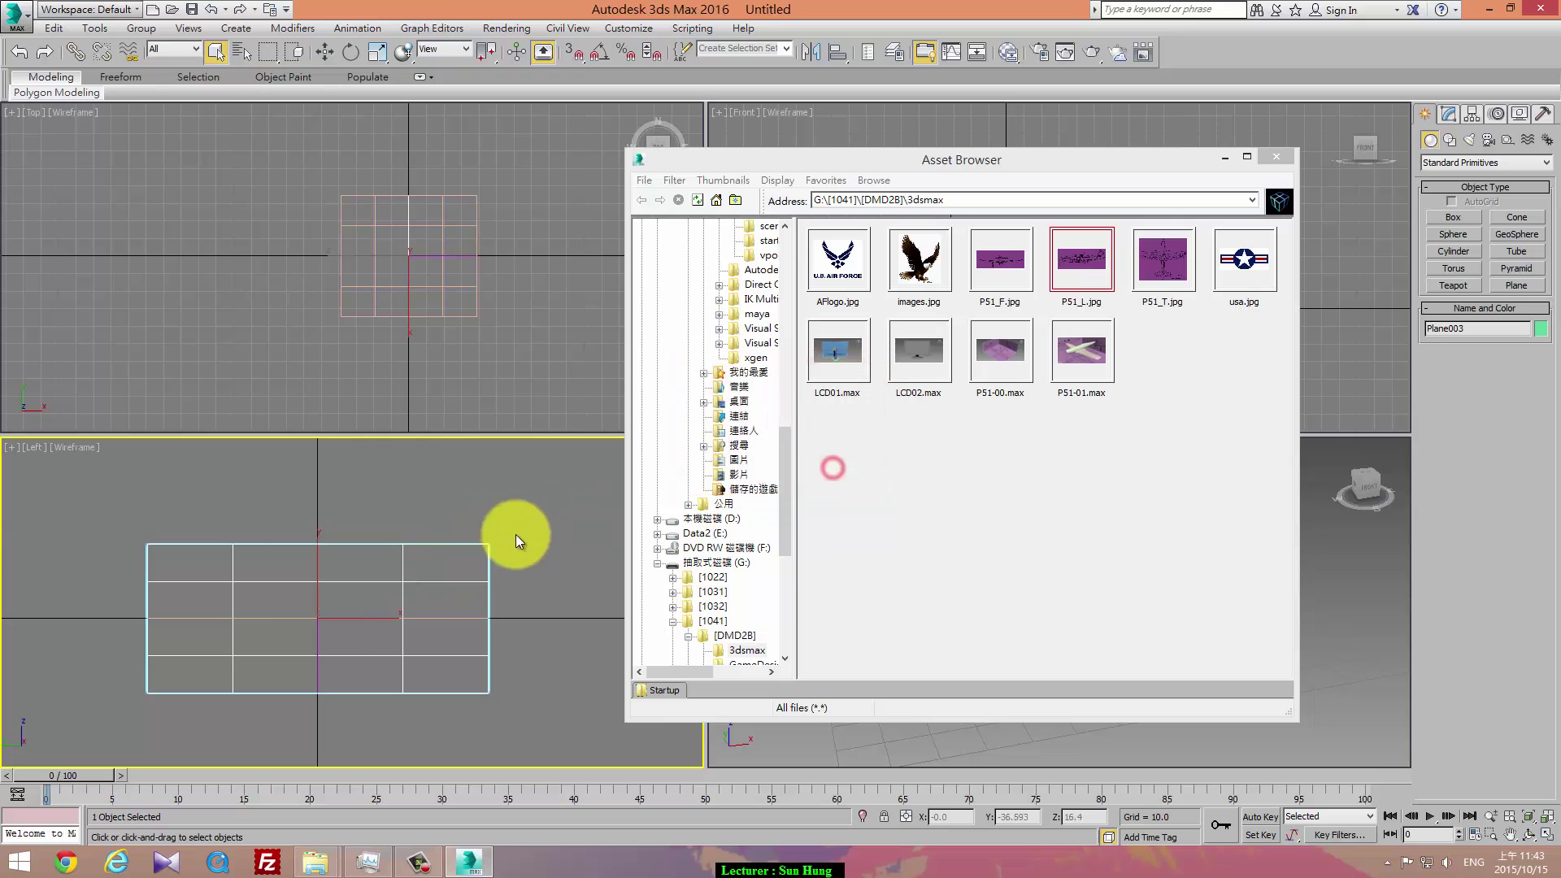
key(F3)
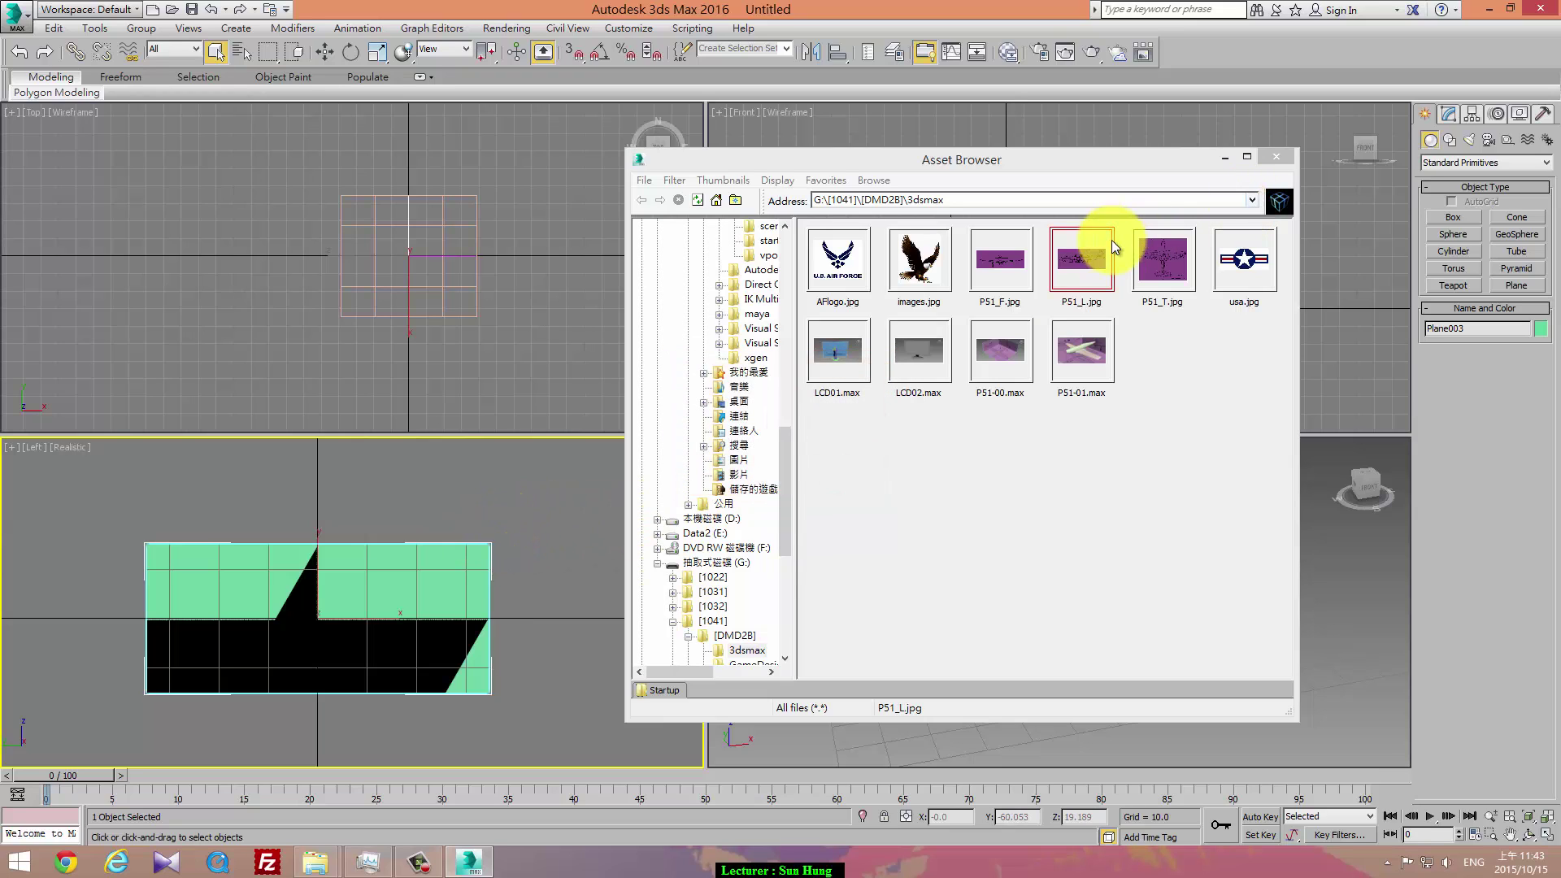
drag(1093, 248, 421, 567)
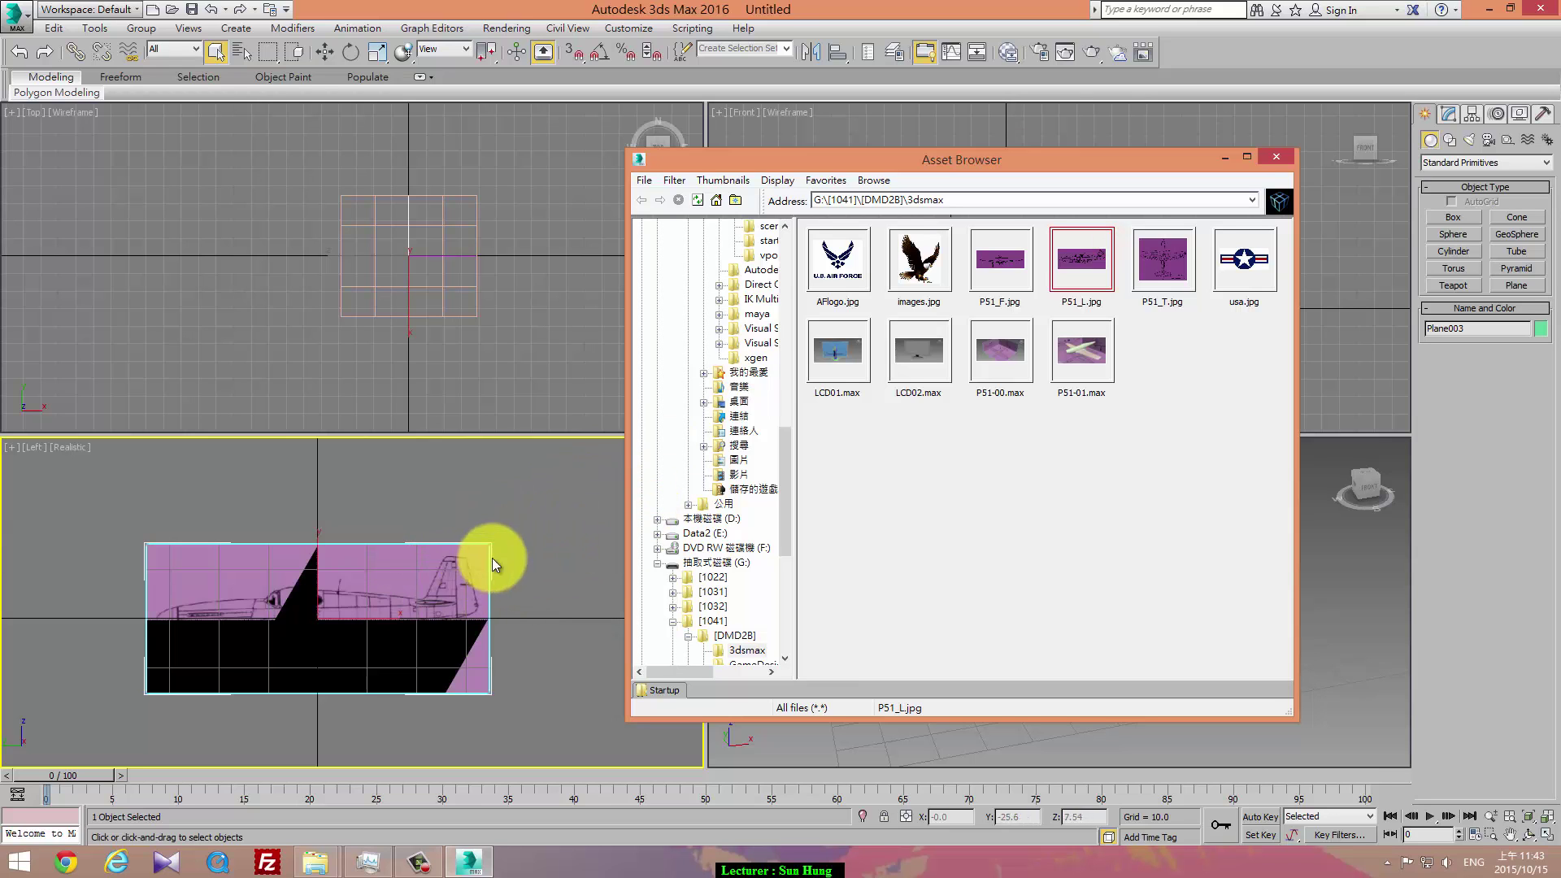
click(1286, 149)
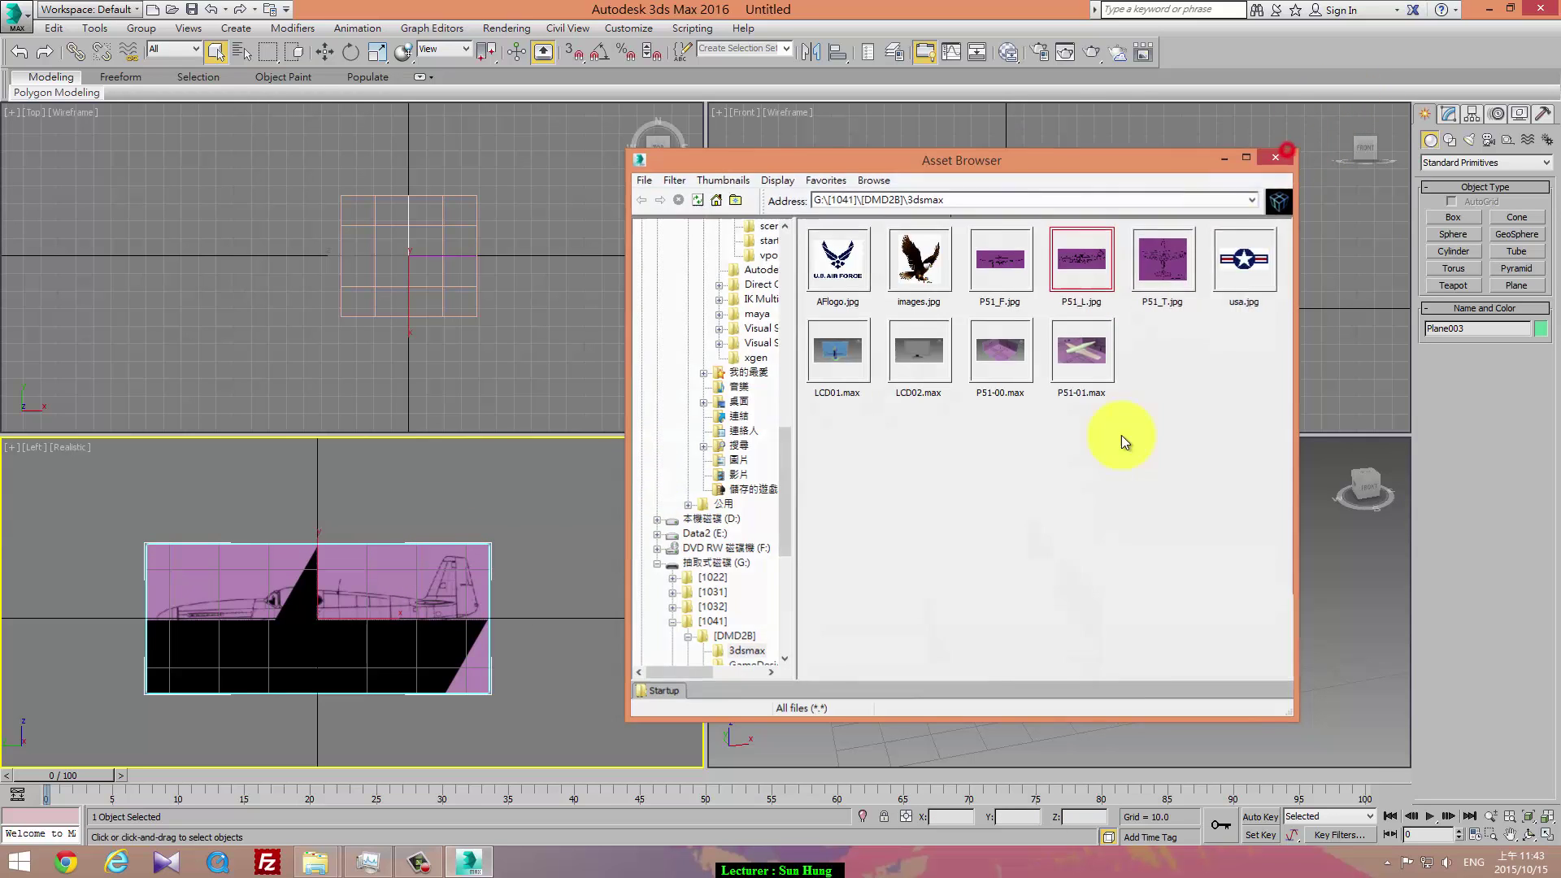
- Orbit the Perspective view and window-select all three blueprint planes
mouse_move(1081, 535)
alt+middle_down()
mouse_move(1032, 524)
mouse_move(1187, 535)
mouse_move(1098, 546)
mouse_move(1135, 540)
mouse_move(1114, 551)
mouse_move(890, 501)
alt+middle_up()
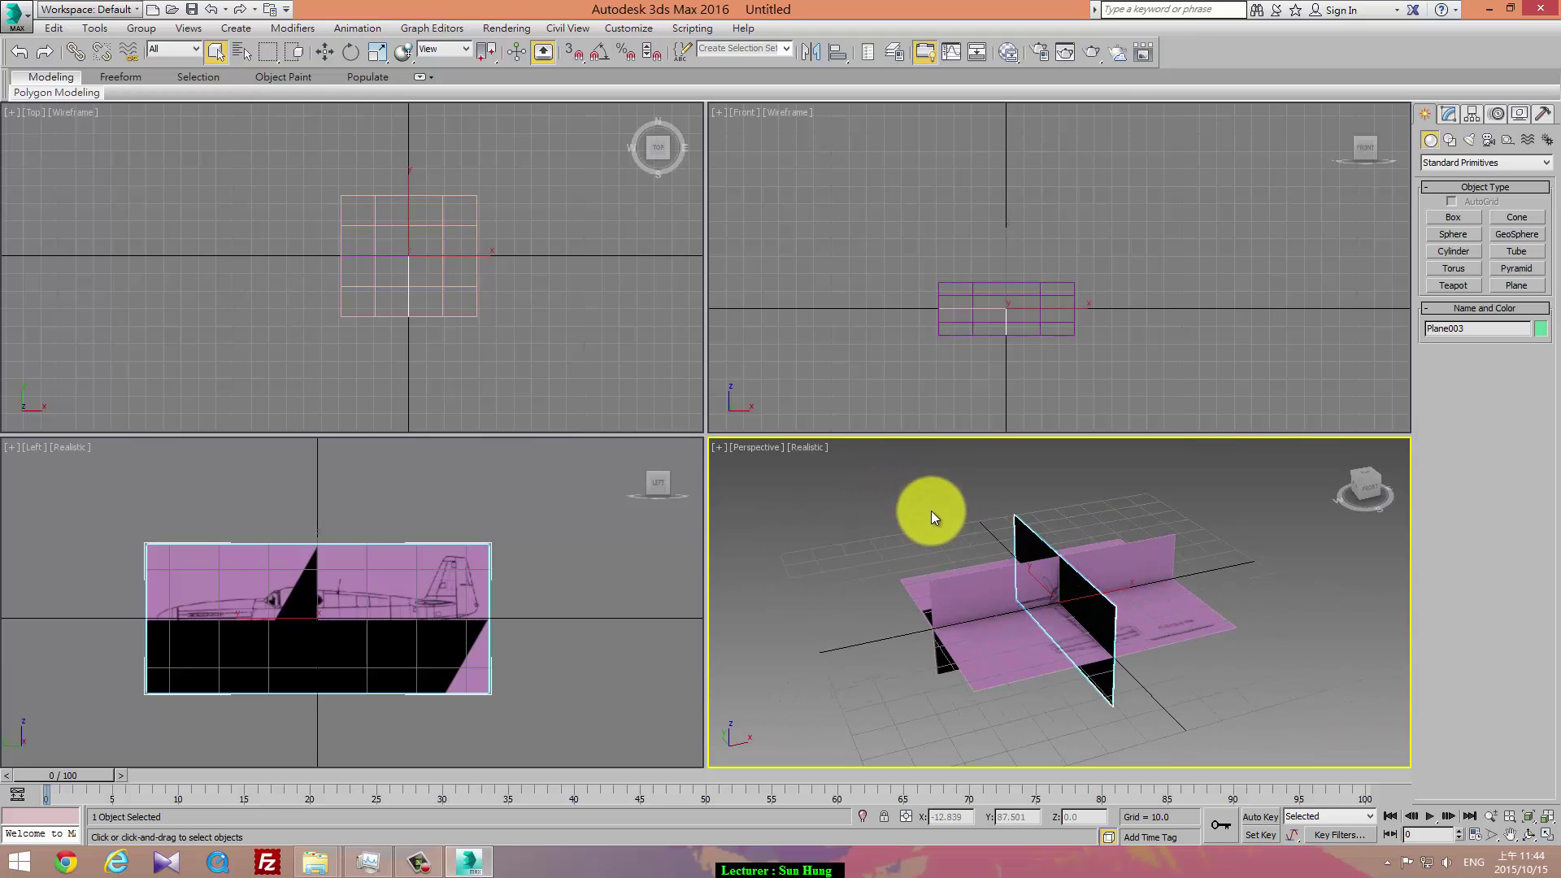
drag(1232, 756, 1233, 757)
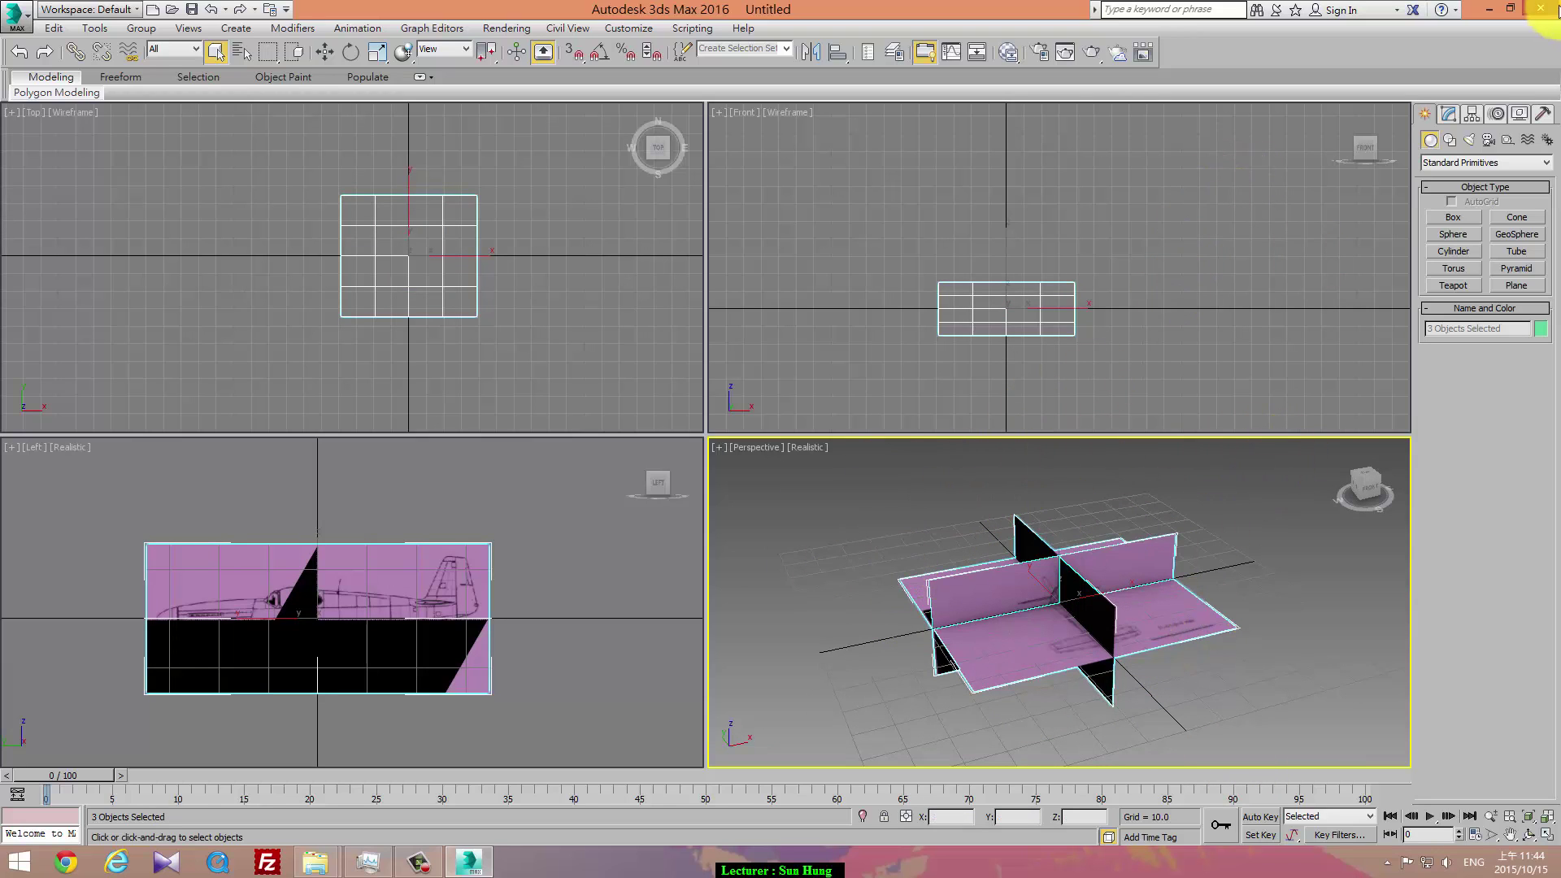
- Reselect the three planes and enable Backface Cull in Display Properties, checking from below
click(1517, 117)
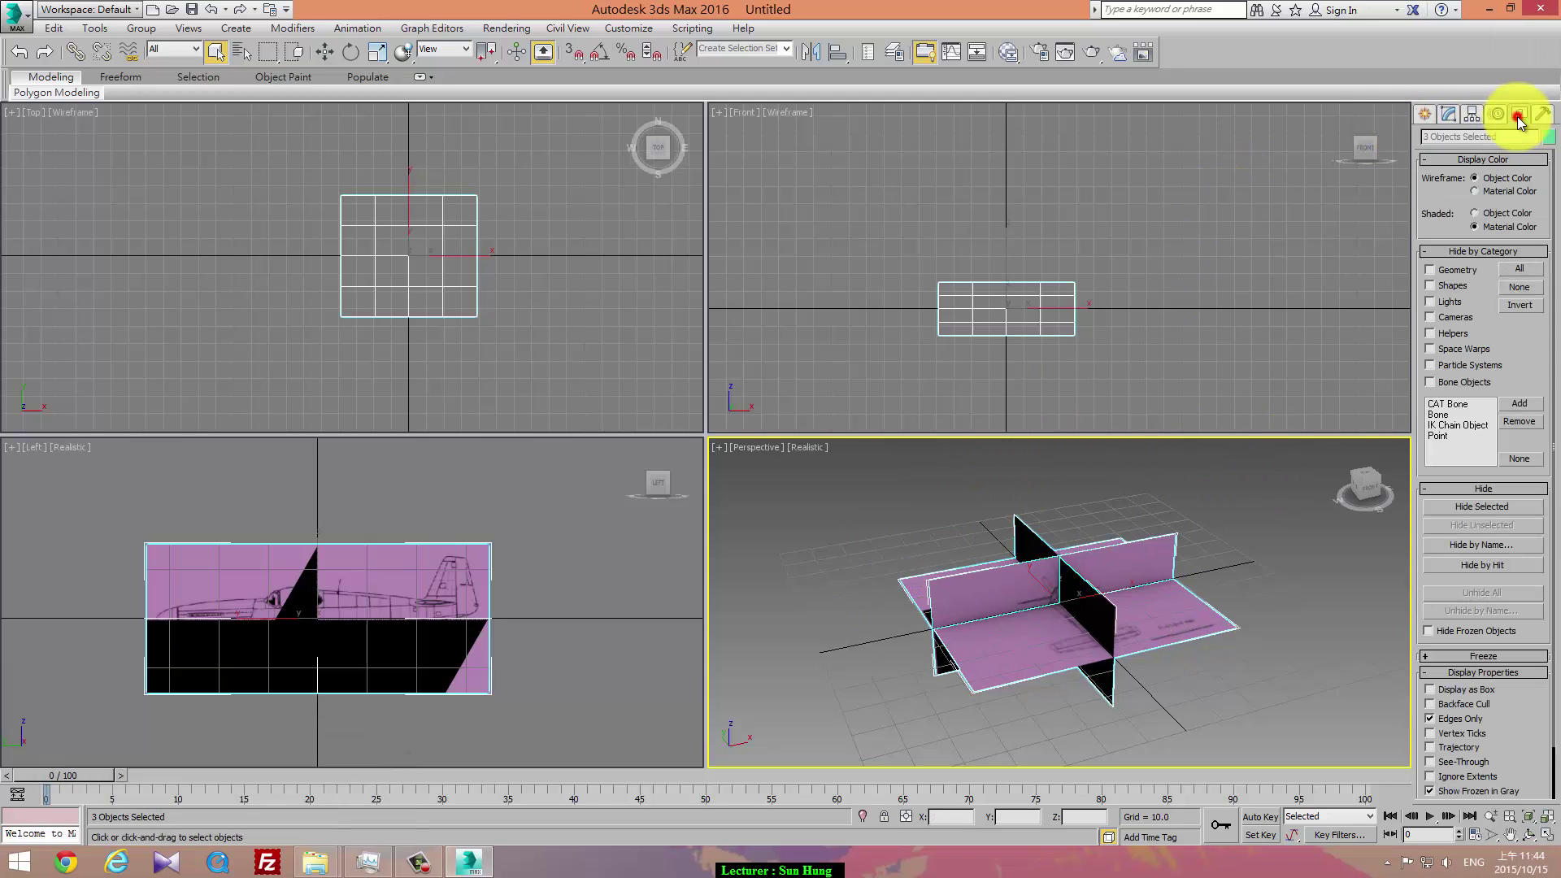
click(1265, 578)
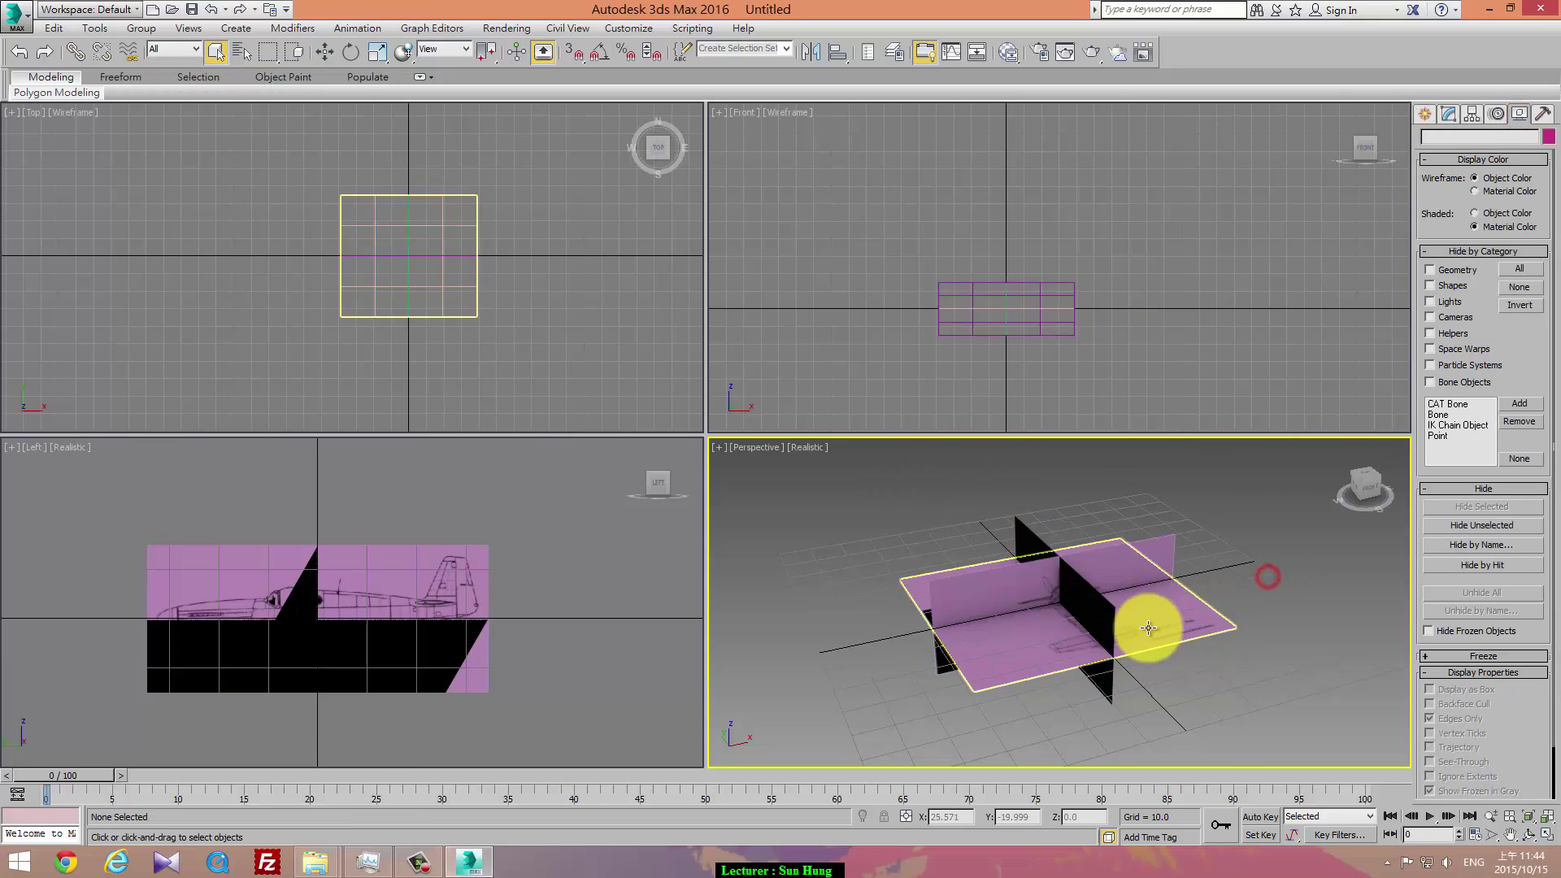
mouse_move(1150, 627)
alt+middle_down()
mouse_move(1122, 511)
mouse_move(1168, 665)
alt+middle_up()
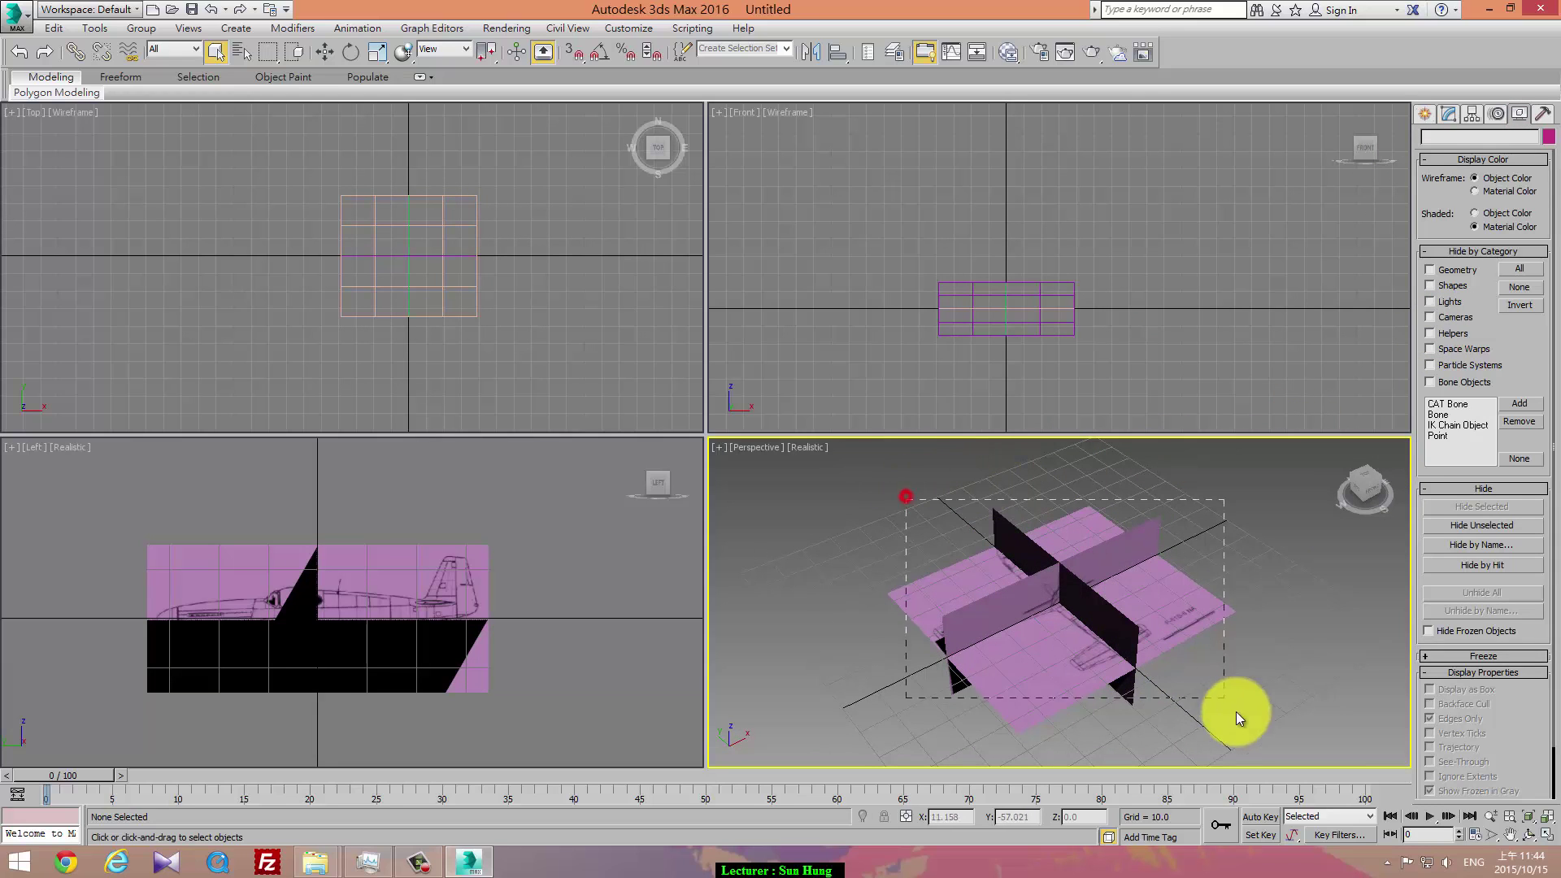
drag(905, 495, 1235, 710)
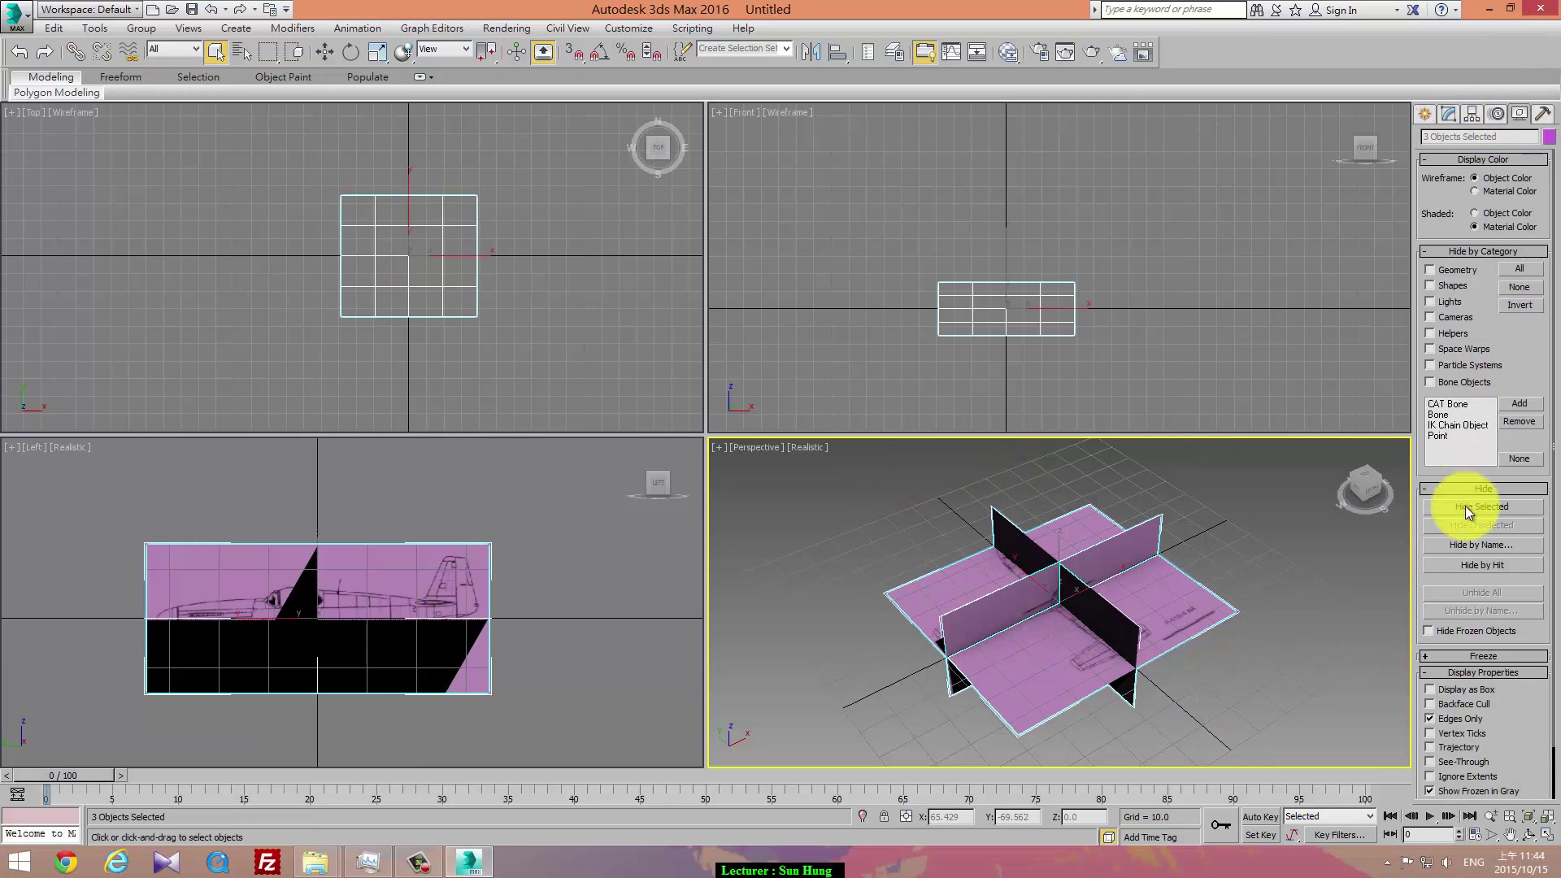
click(1461, 763)
click(1461, 762)
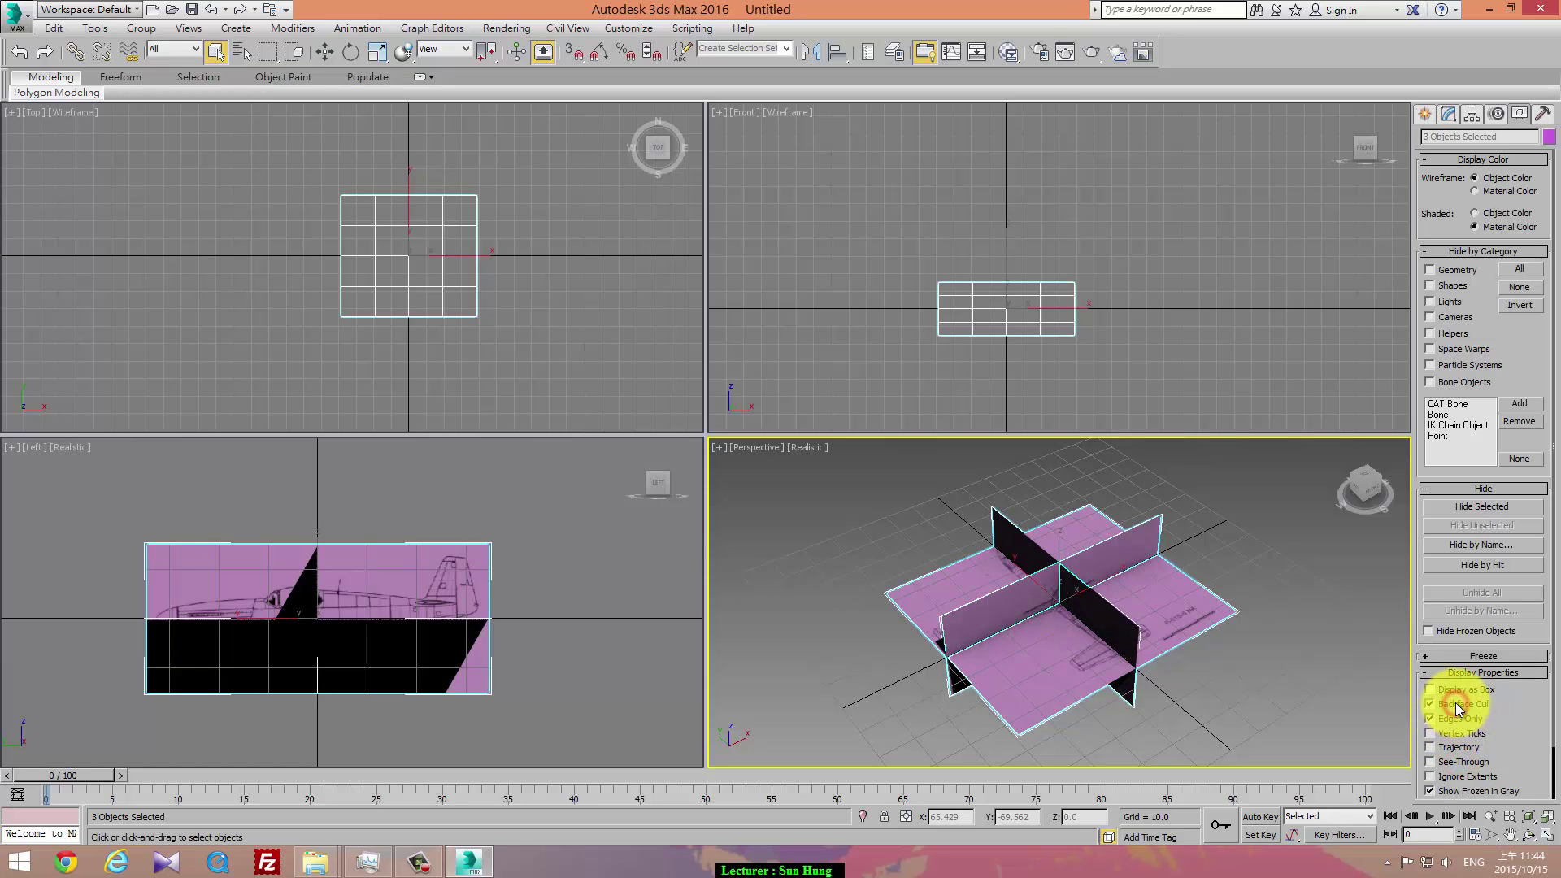
mouse_move(1312, 682)
alt+middle_down()
mouse_move(1307, 643)
mouse_move(1326, 661)
mouse_move(1187, 661)
mouse_move(1087, 614)
mouse_move(1046, 586)
mouse_move(1040, 549)
mouse_move(1052, 592)
mouse_move(1166, 645)
mouse_move(1301, 665)
mouse_move(1335, 641)
mouse_move(1108, 637)
mouse_move(1281, 651)
mouse_move(1250, 660)
mouse_move(1333, 639)
alt+middle_up()
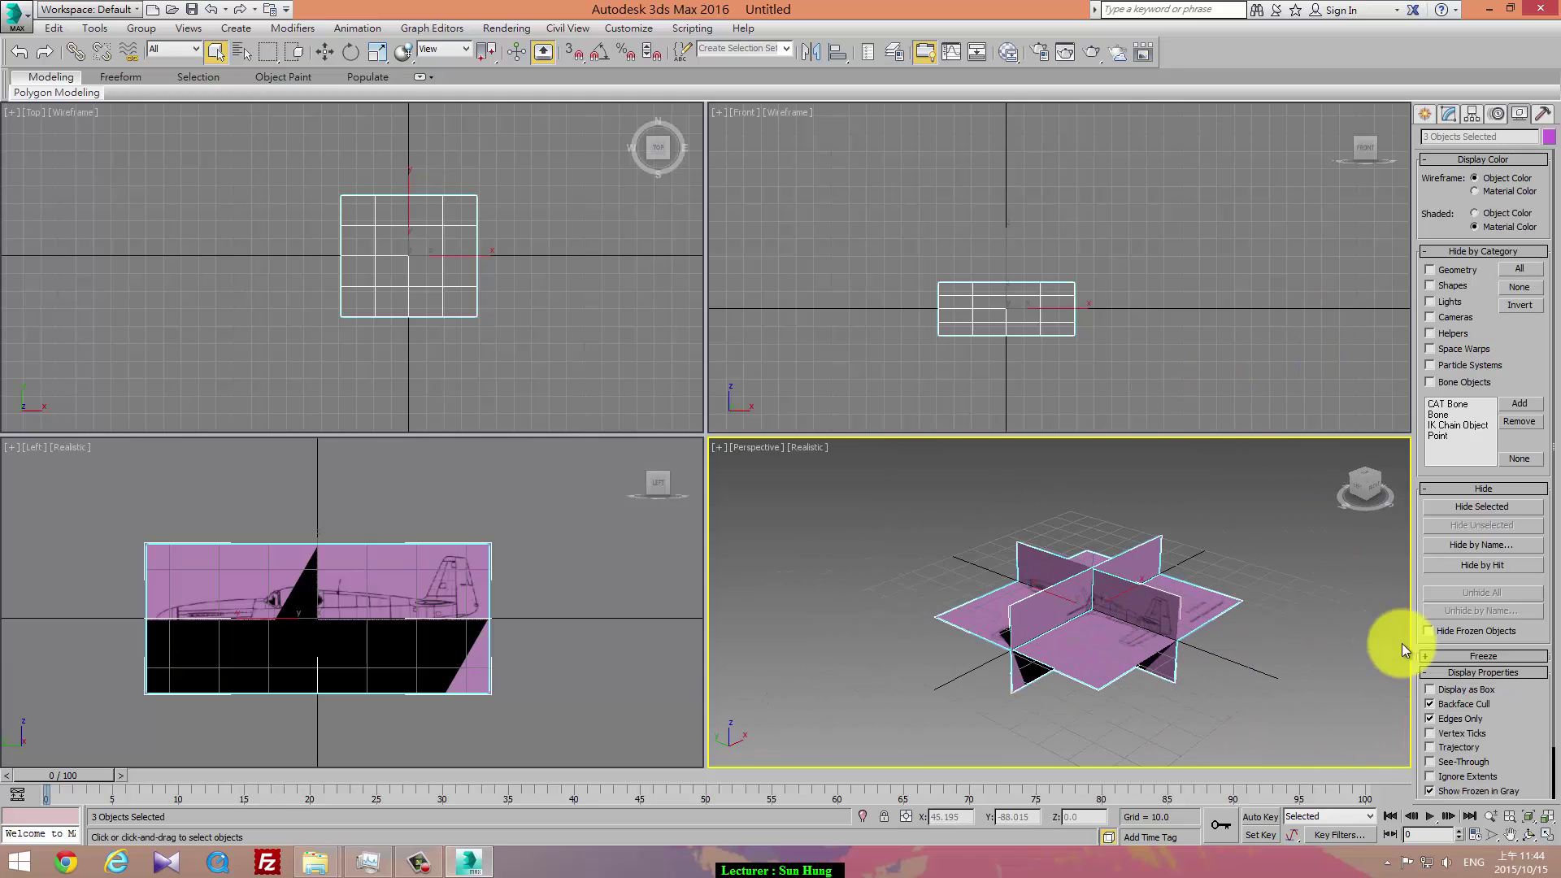
middle_drag(1188, 567, 1182, 549)
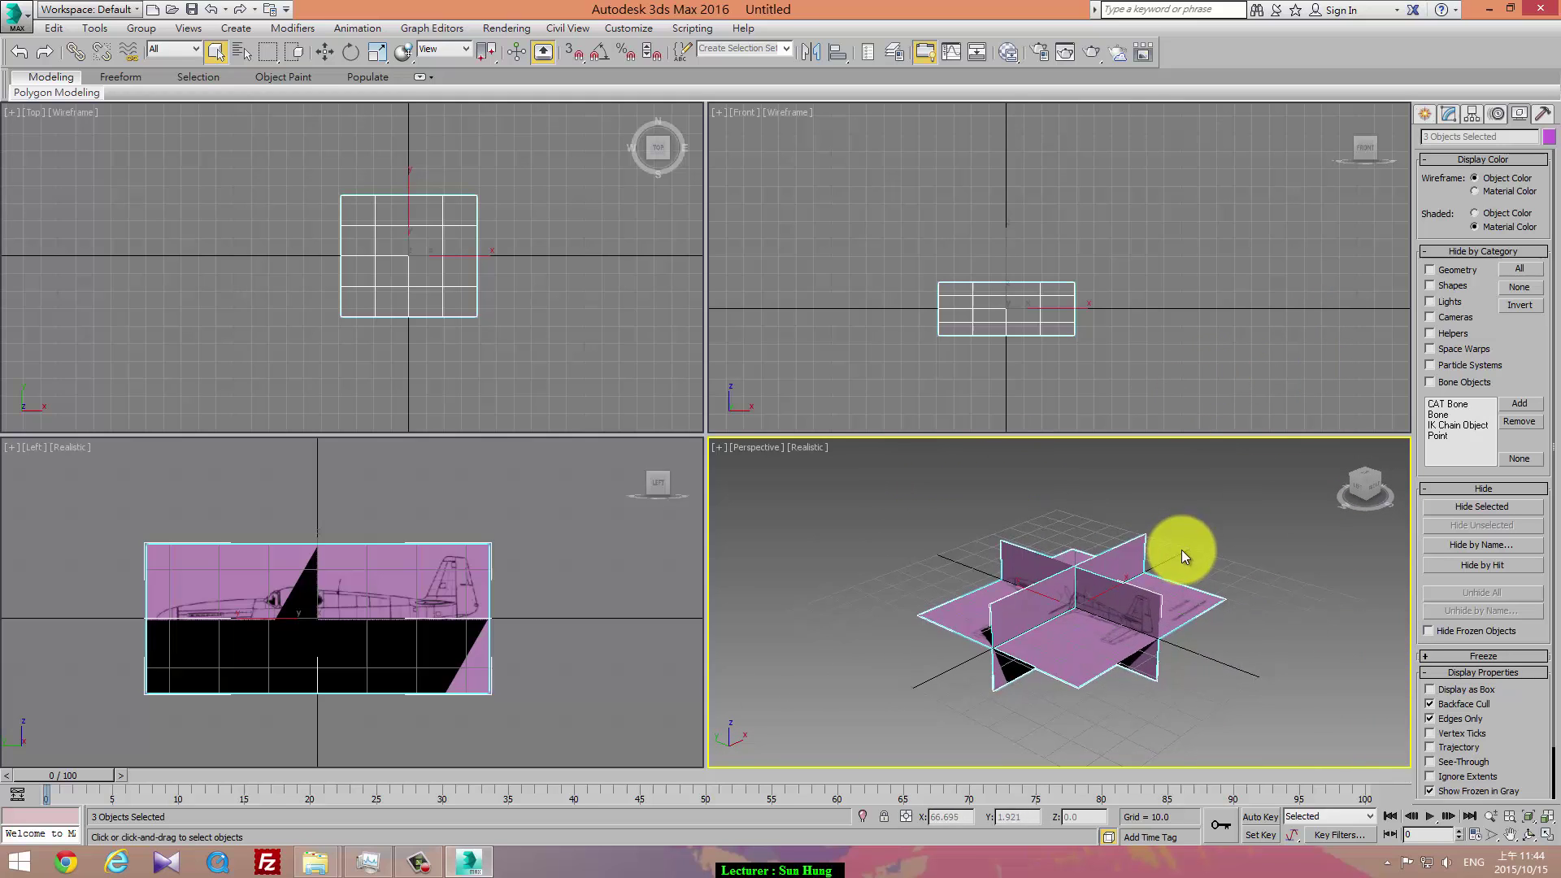
- Select Plane002, show edged faces and maximize the Perspective viewport with Alt+W
click(1443, 118)
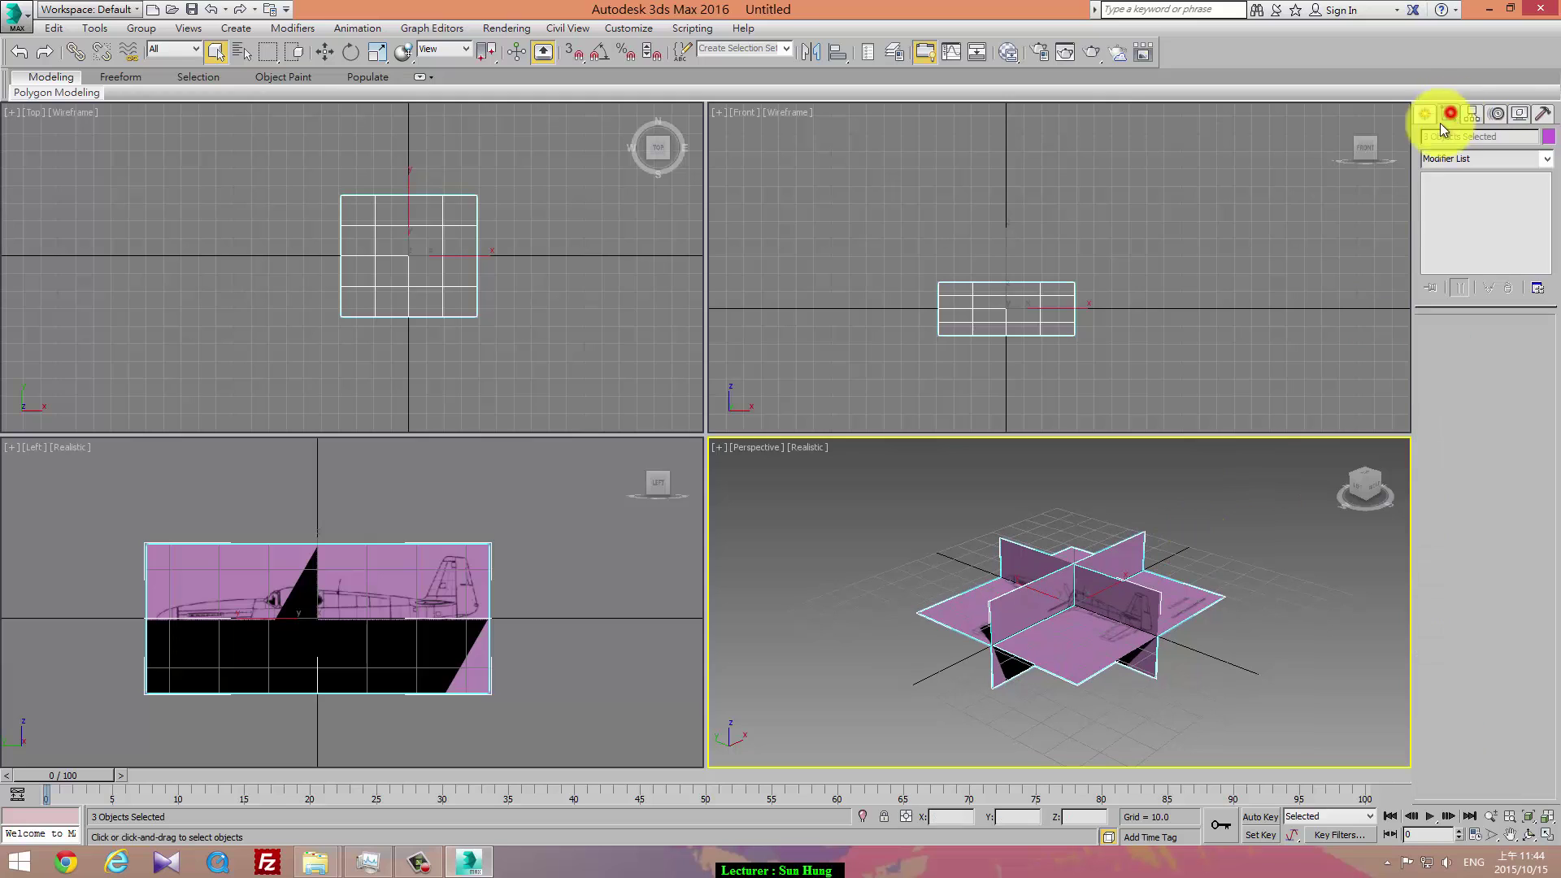
click(1122, 557)
key(F4)
mouse_move(1169, 491)
alt+middle_down()
mouse_move(1159, 538)
mouse_move(1104, 514)
mouse_move(1118, 514)
alt+middle_up()
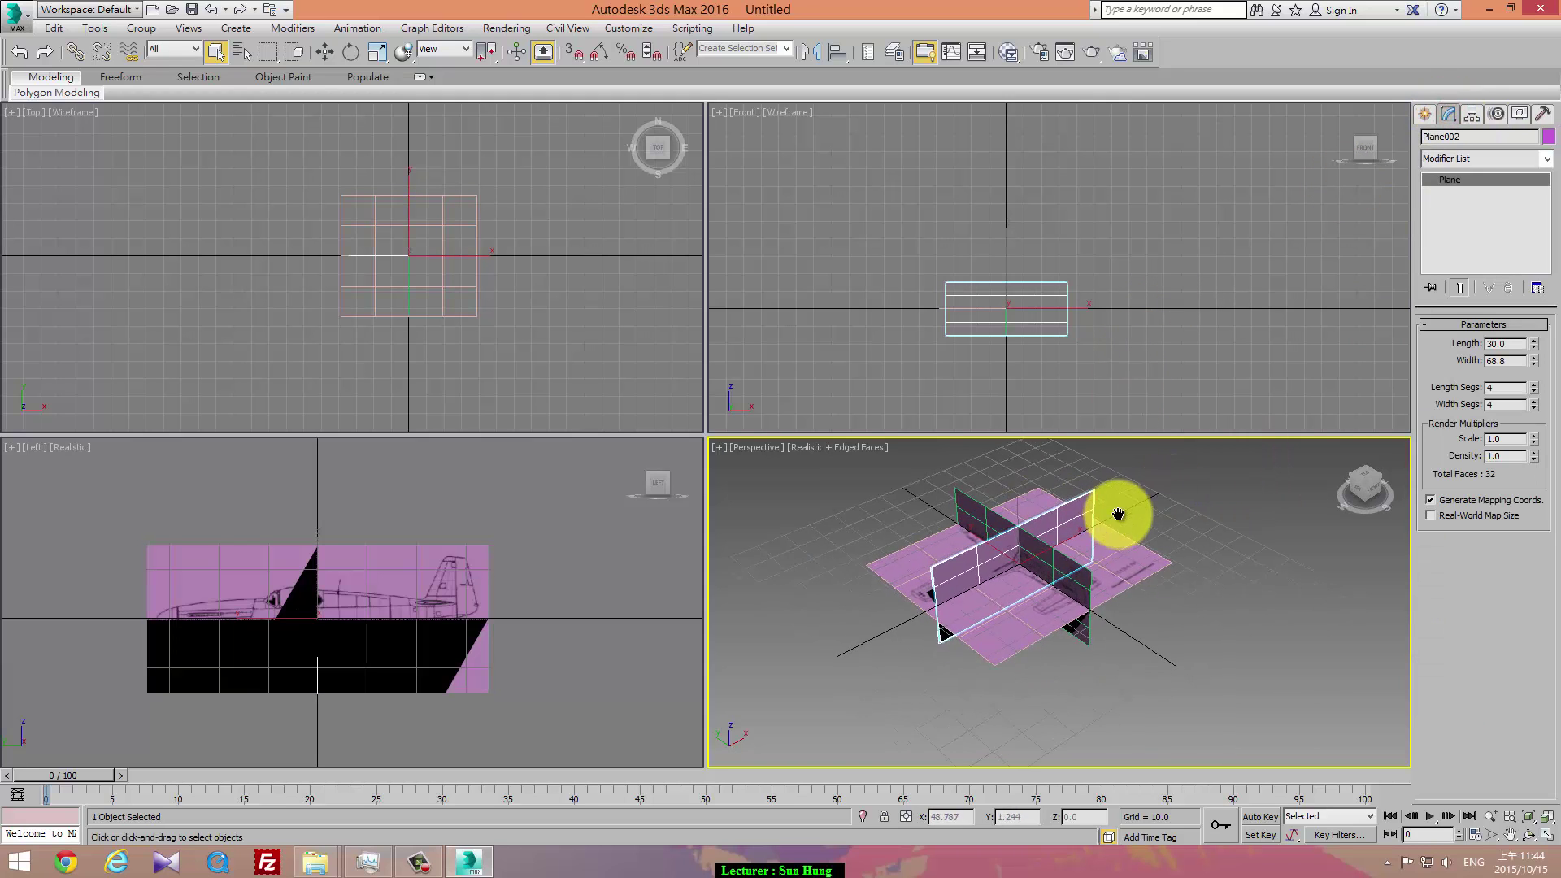
key(alt+w)
middle_drag(697, 391, 794, 487)
scroll(915, 442, up, 3)
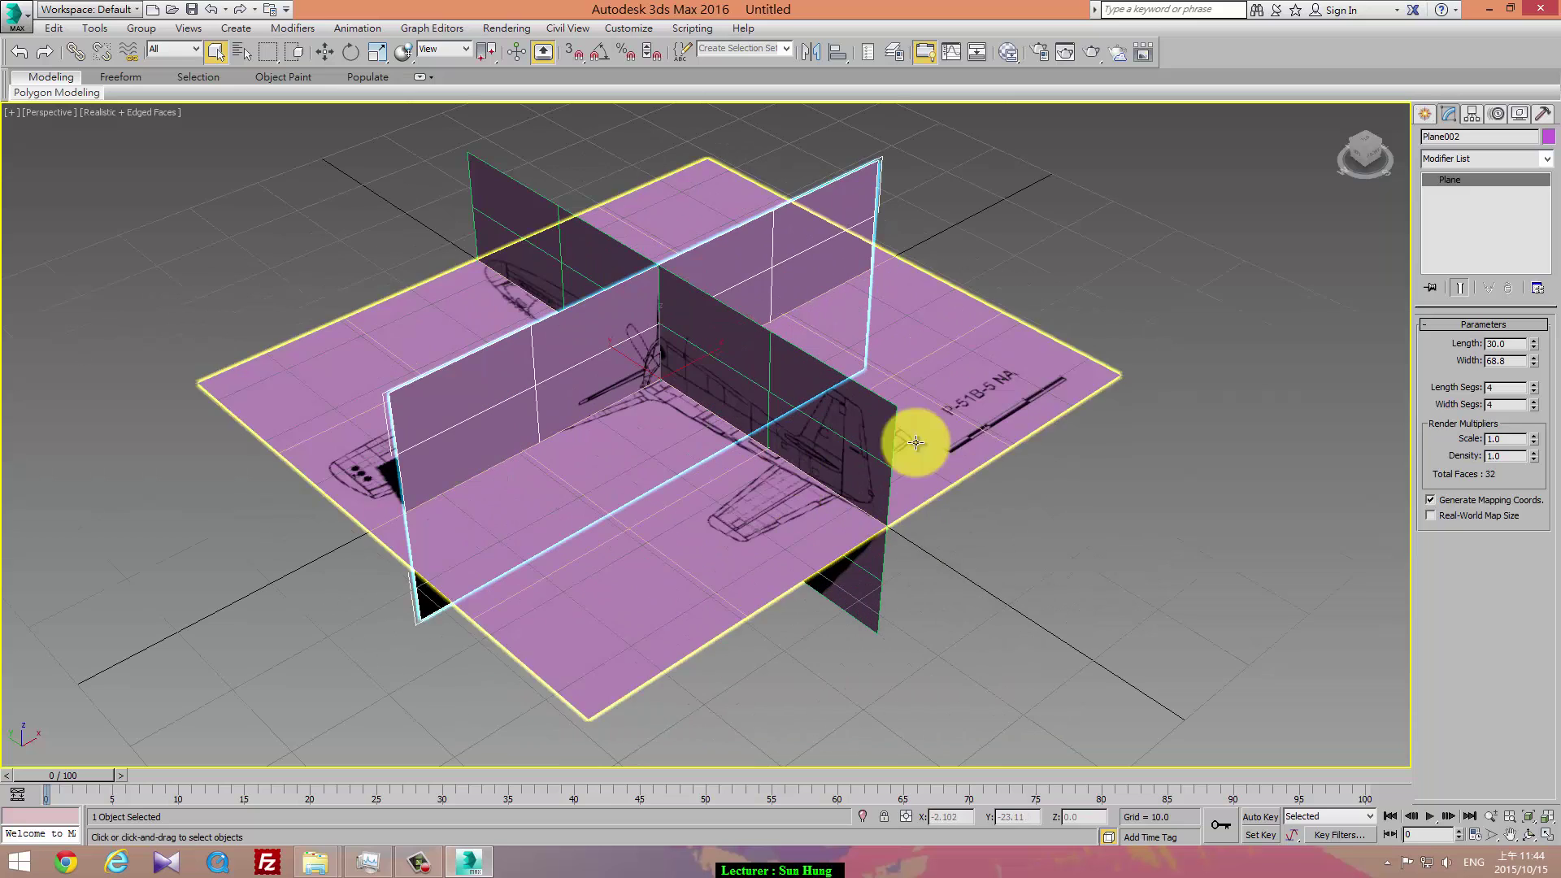
- Set Length and Width Segs to 1 on Plane002, Plane003 and ground Plane001
drag(1531, 387, 1535, 418)
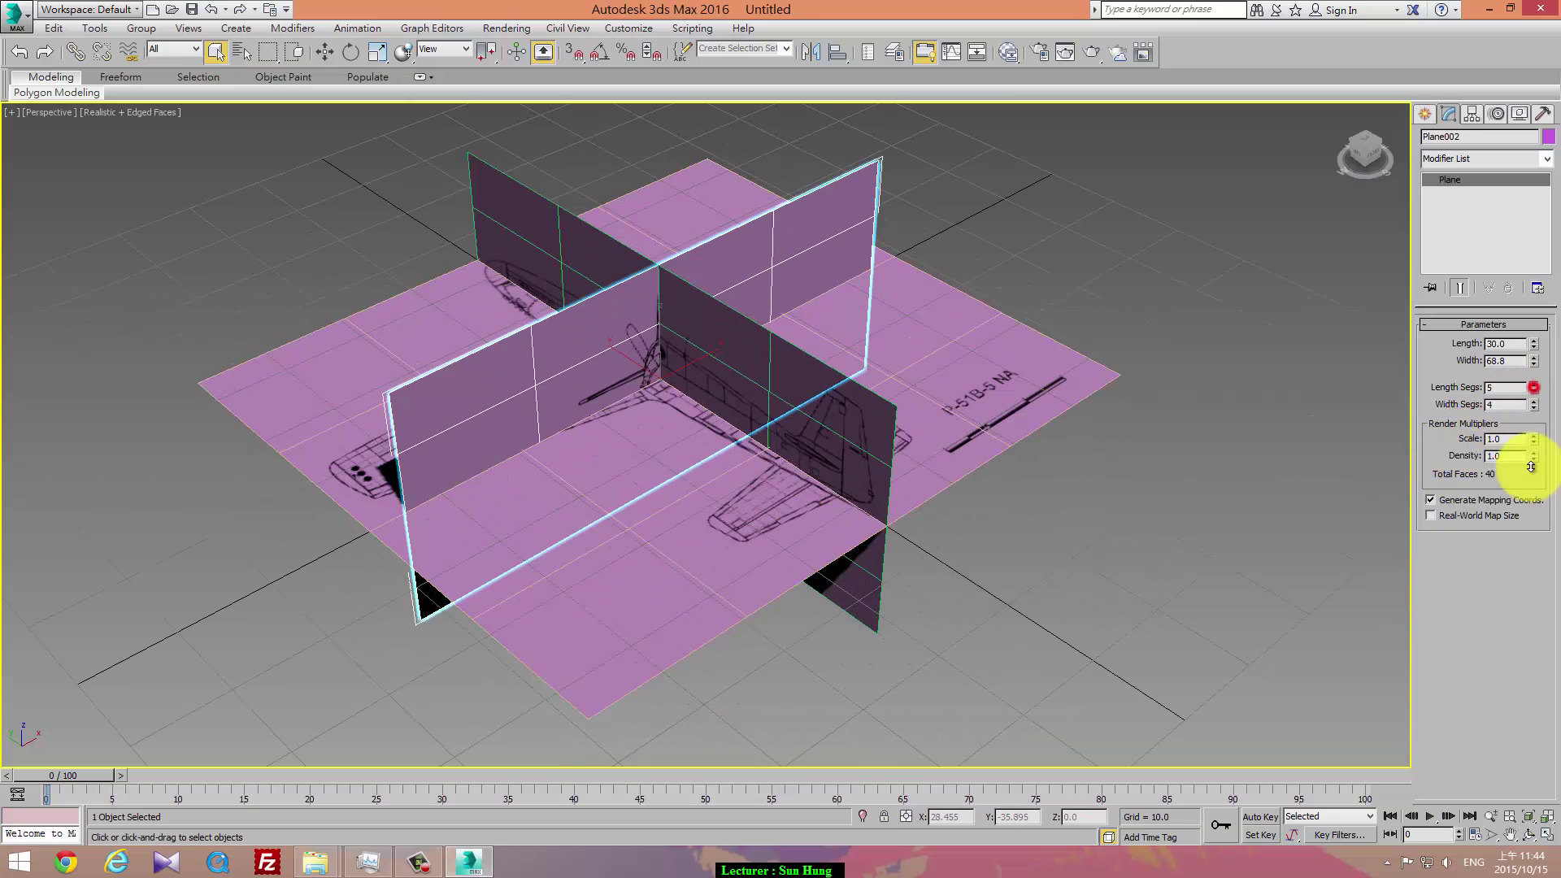
click(795, 382)
drag(1533, 387, 1541, 424)
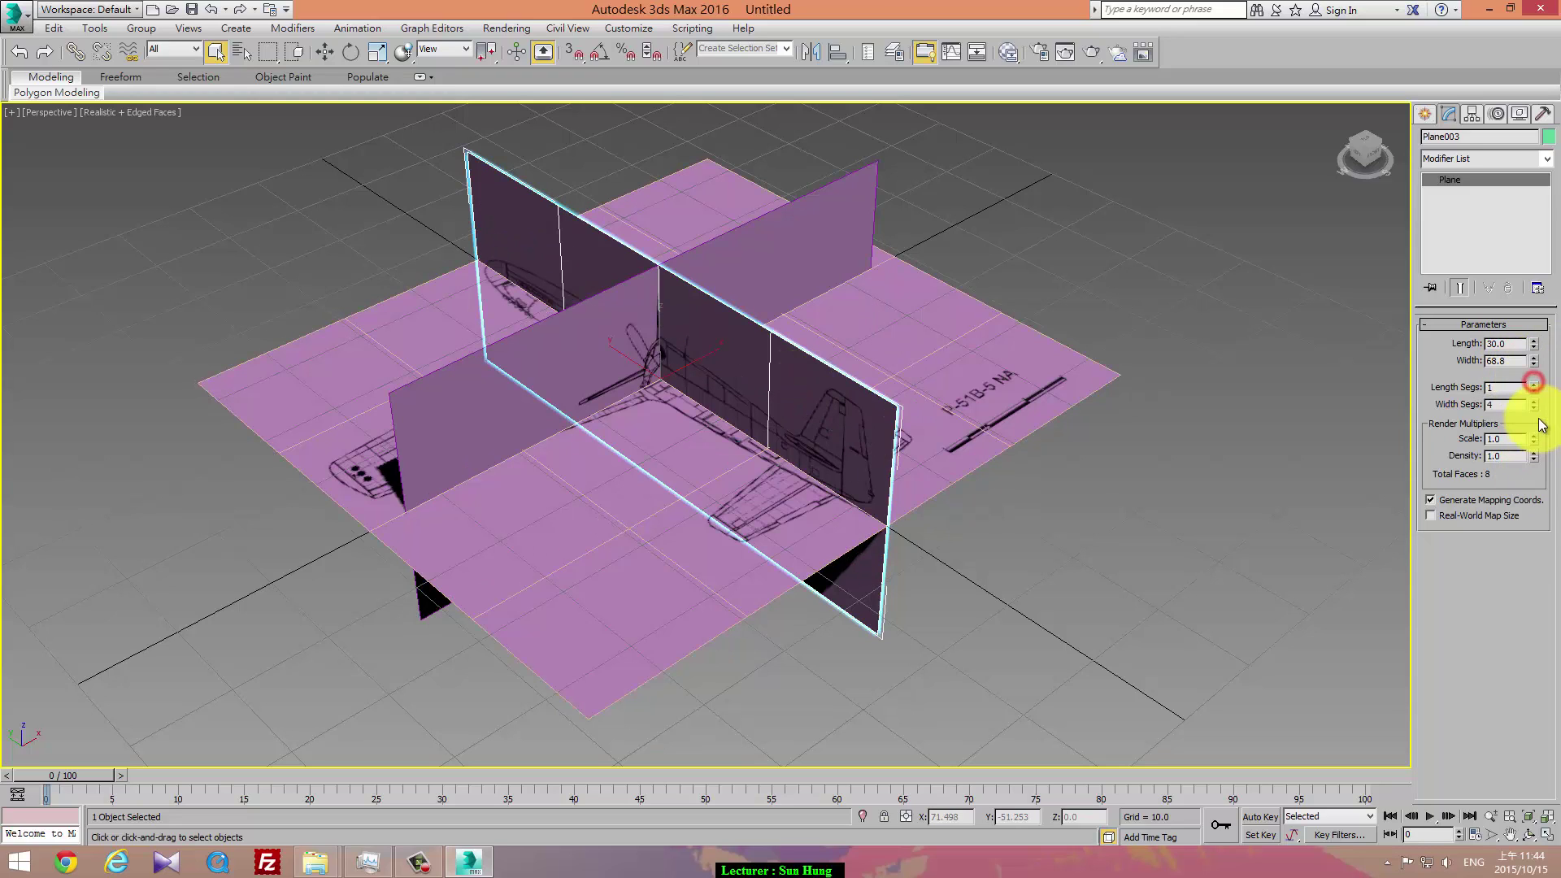
click(984, 421)
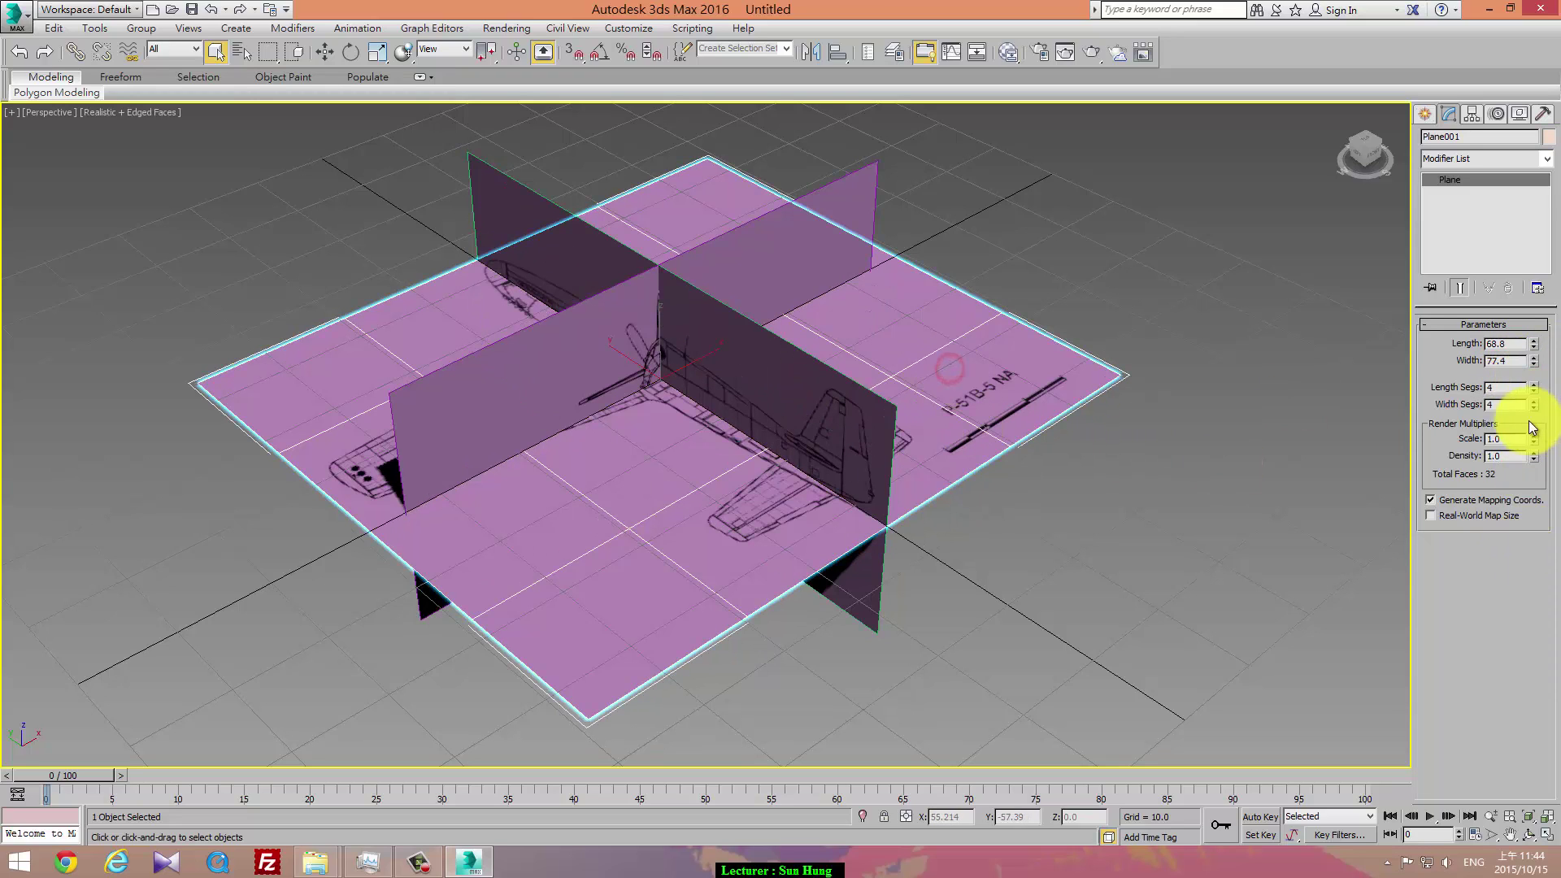
right_click(1533, 405)
right_click(1533, 388)
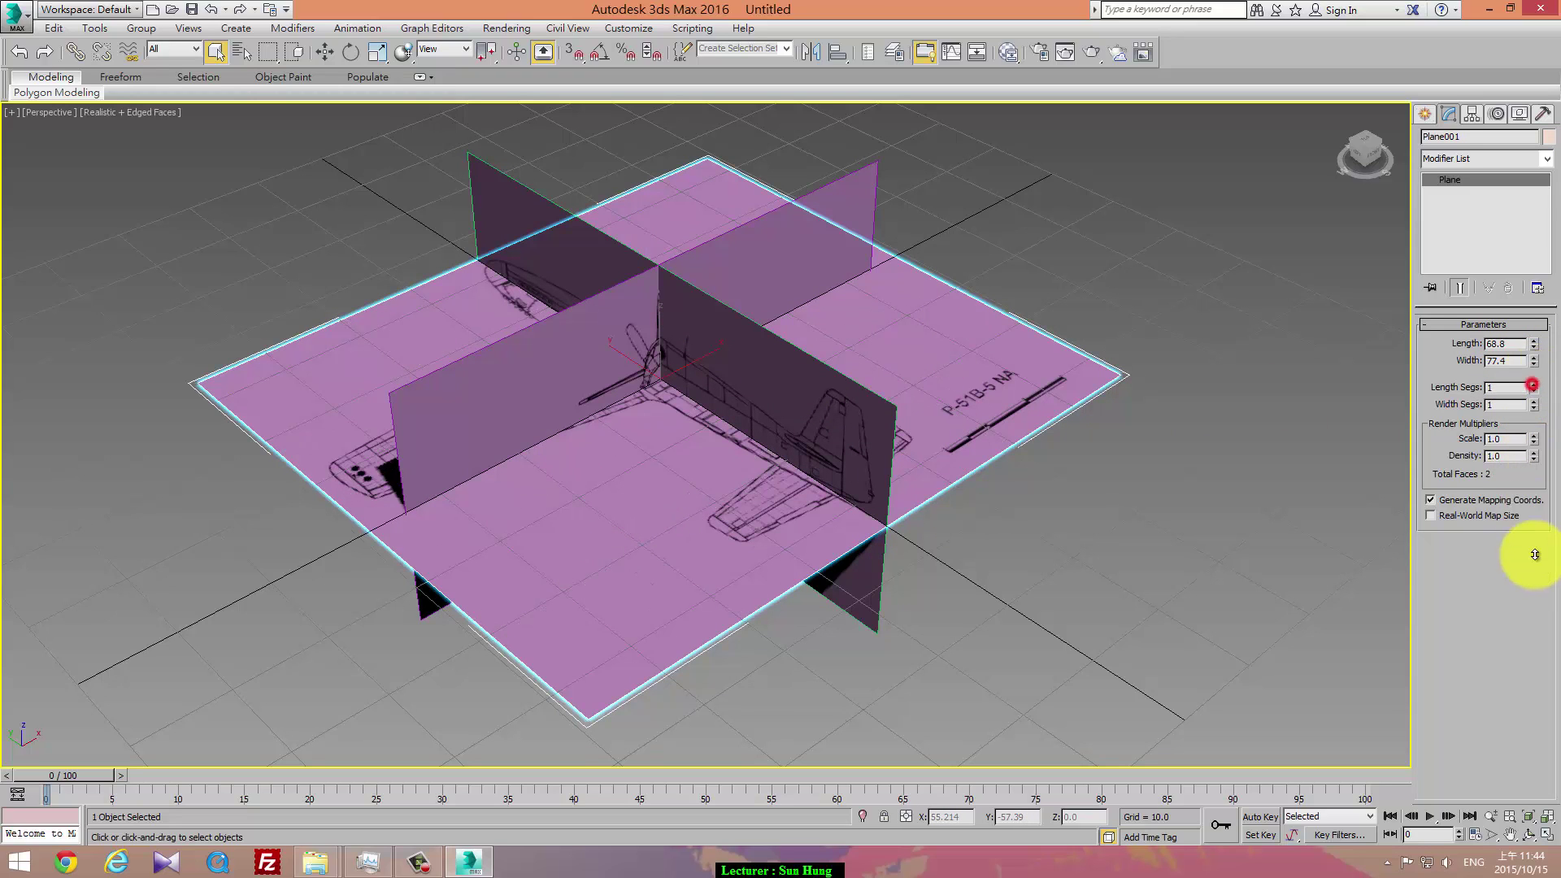
- Show the Snaps toolbar and dock it beside the main toolbar
right_click(1192, 57)
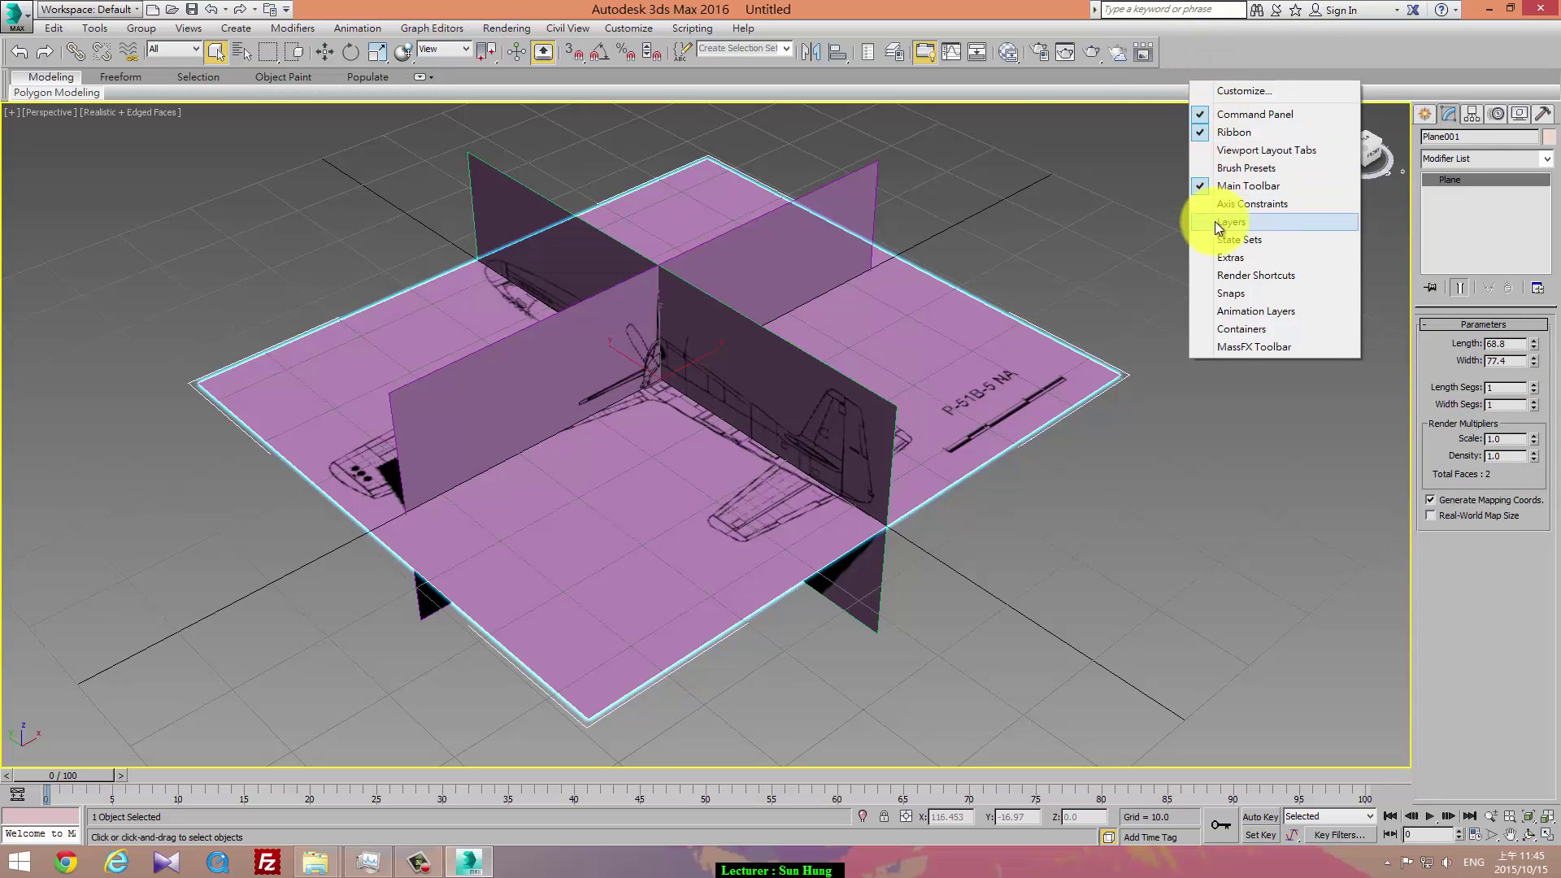
click(1232, 294)
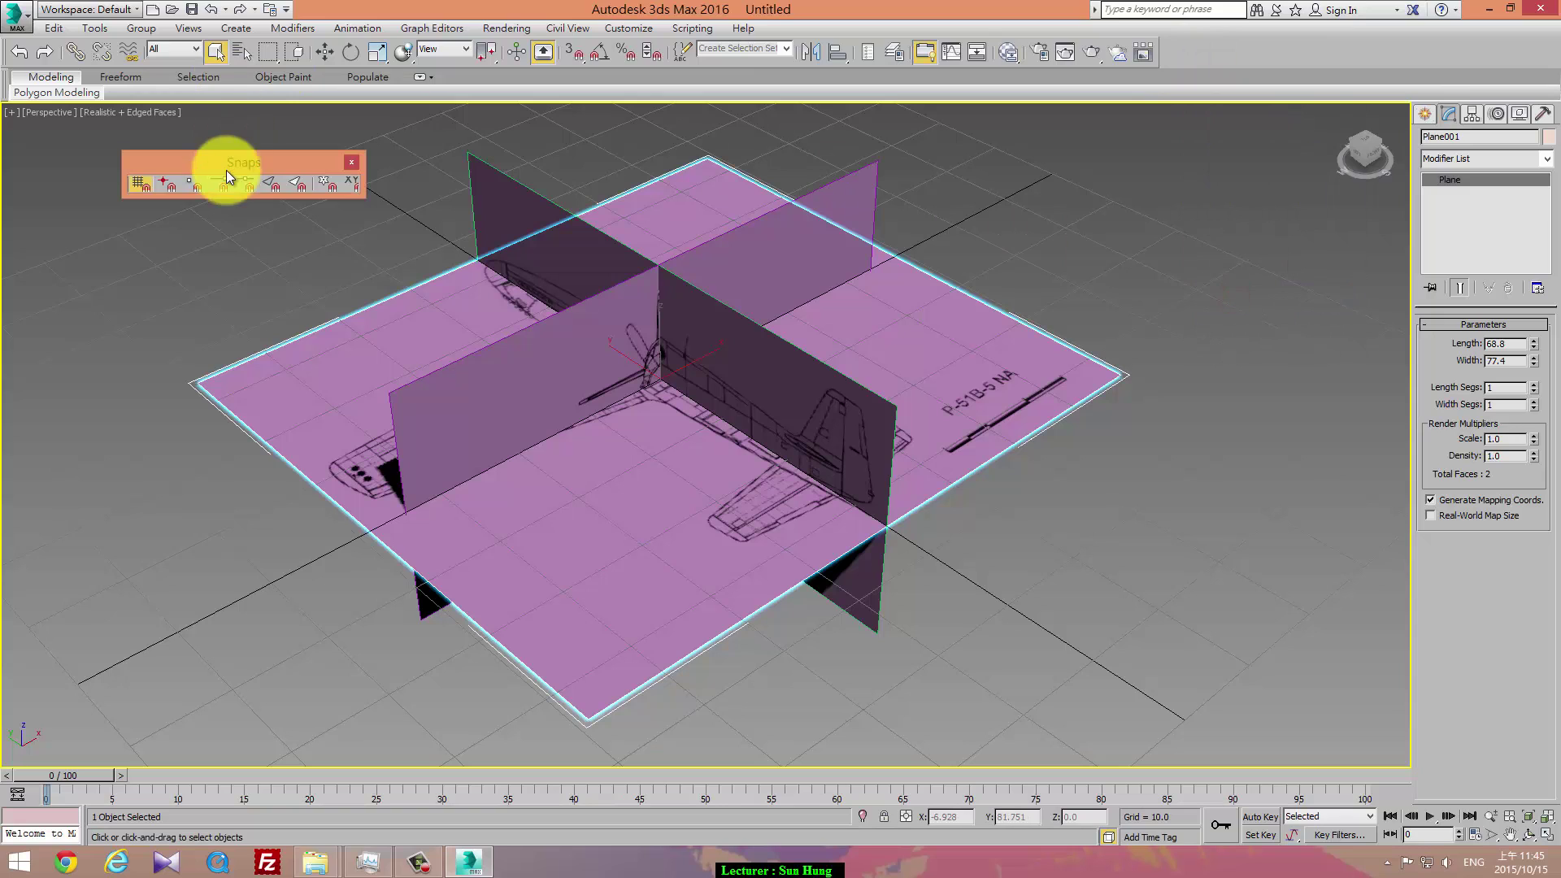
drag(226, 166, 1248, 52)
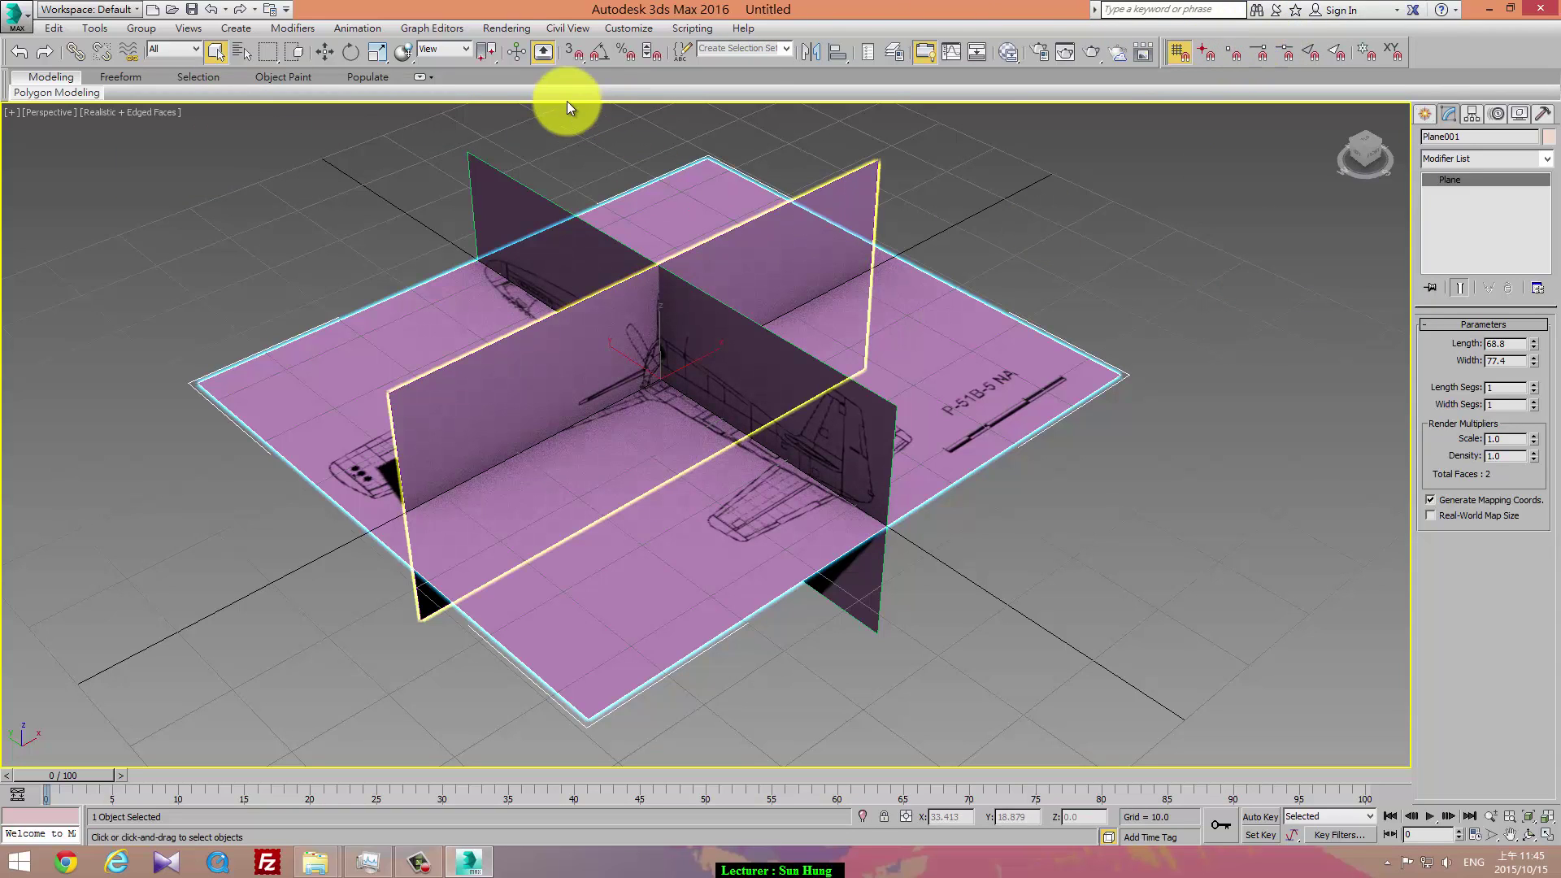
- Turn on snapping to vertices, then orbit and select the vertical front-view plane
click(574, 53)
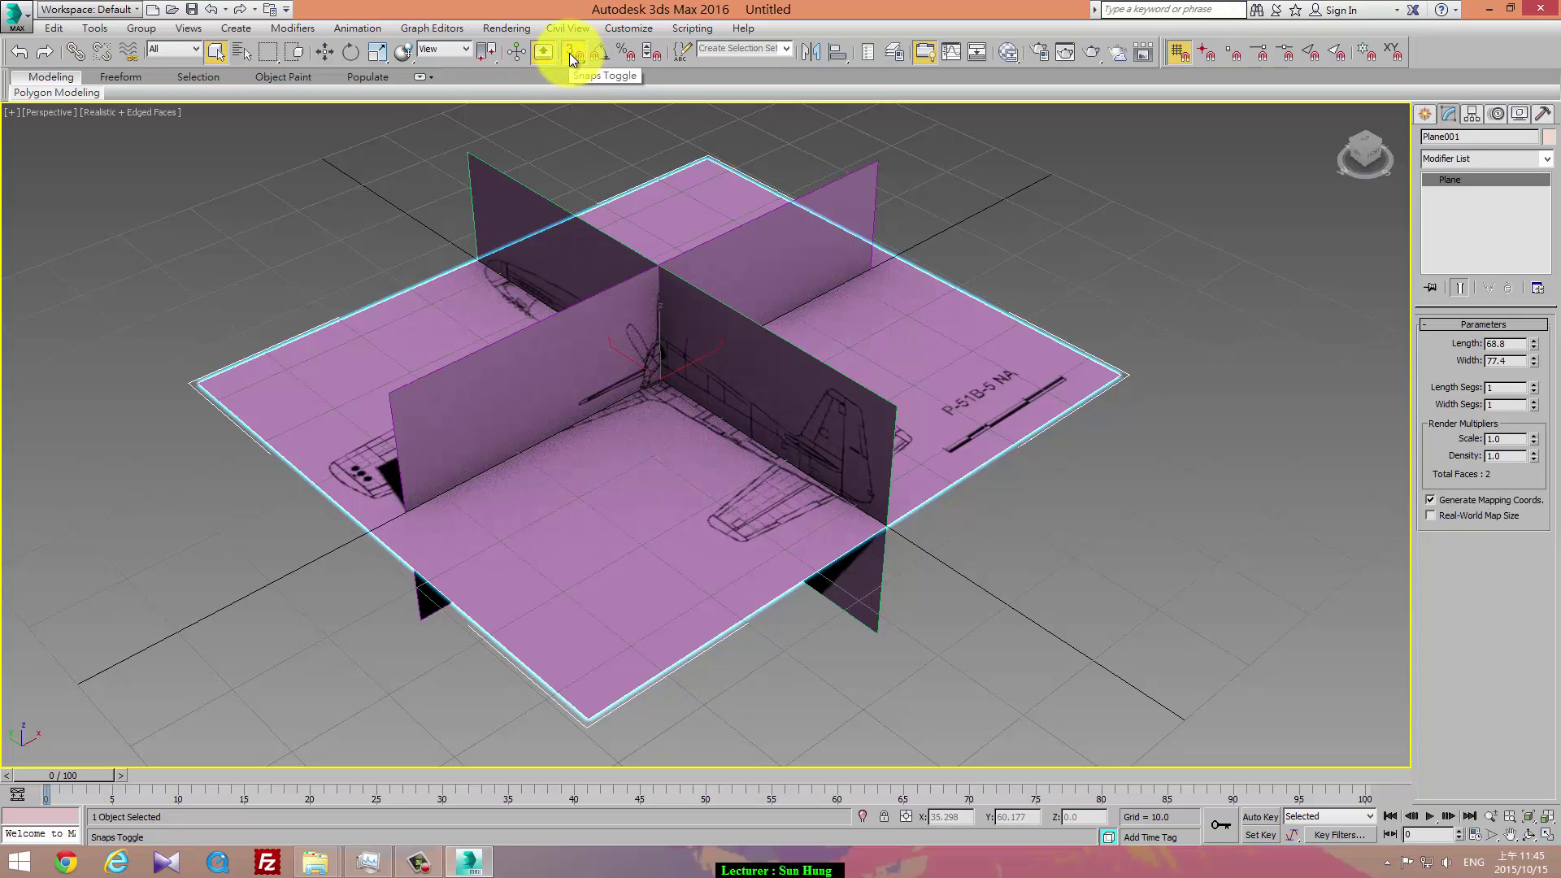
click(569, 52)
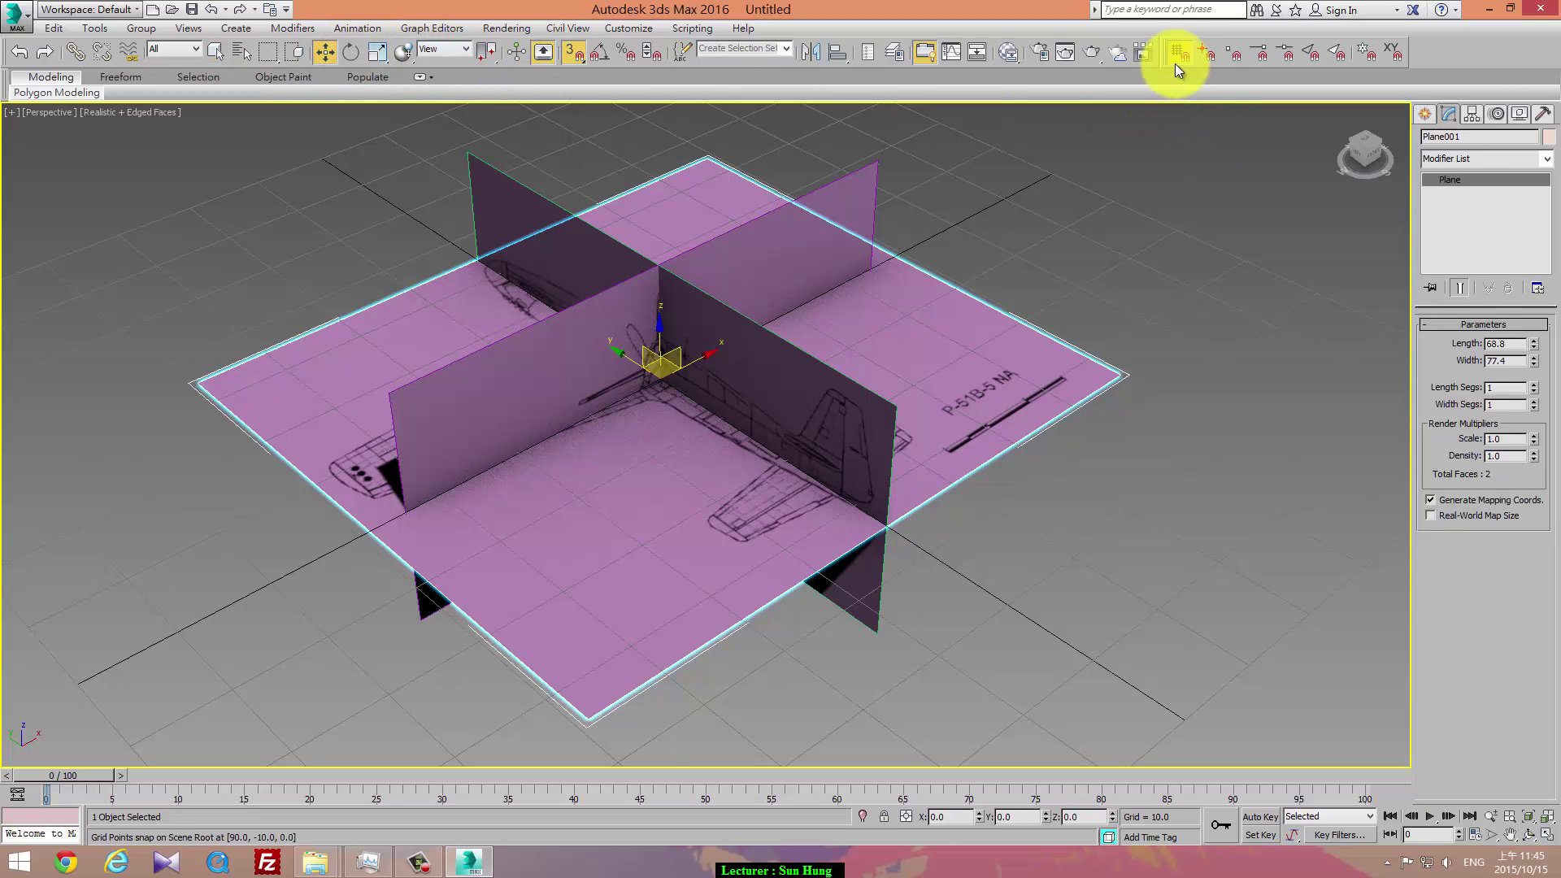
click(1228, 57)
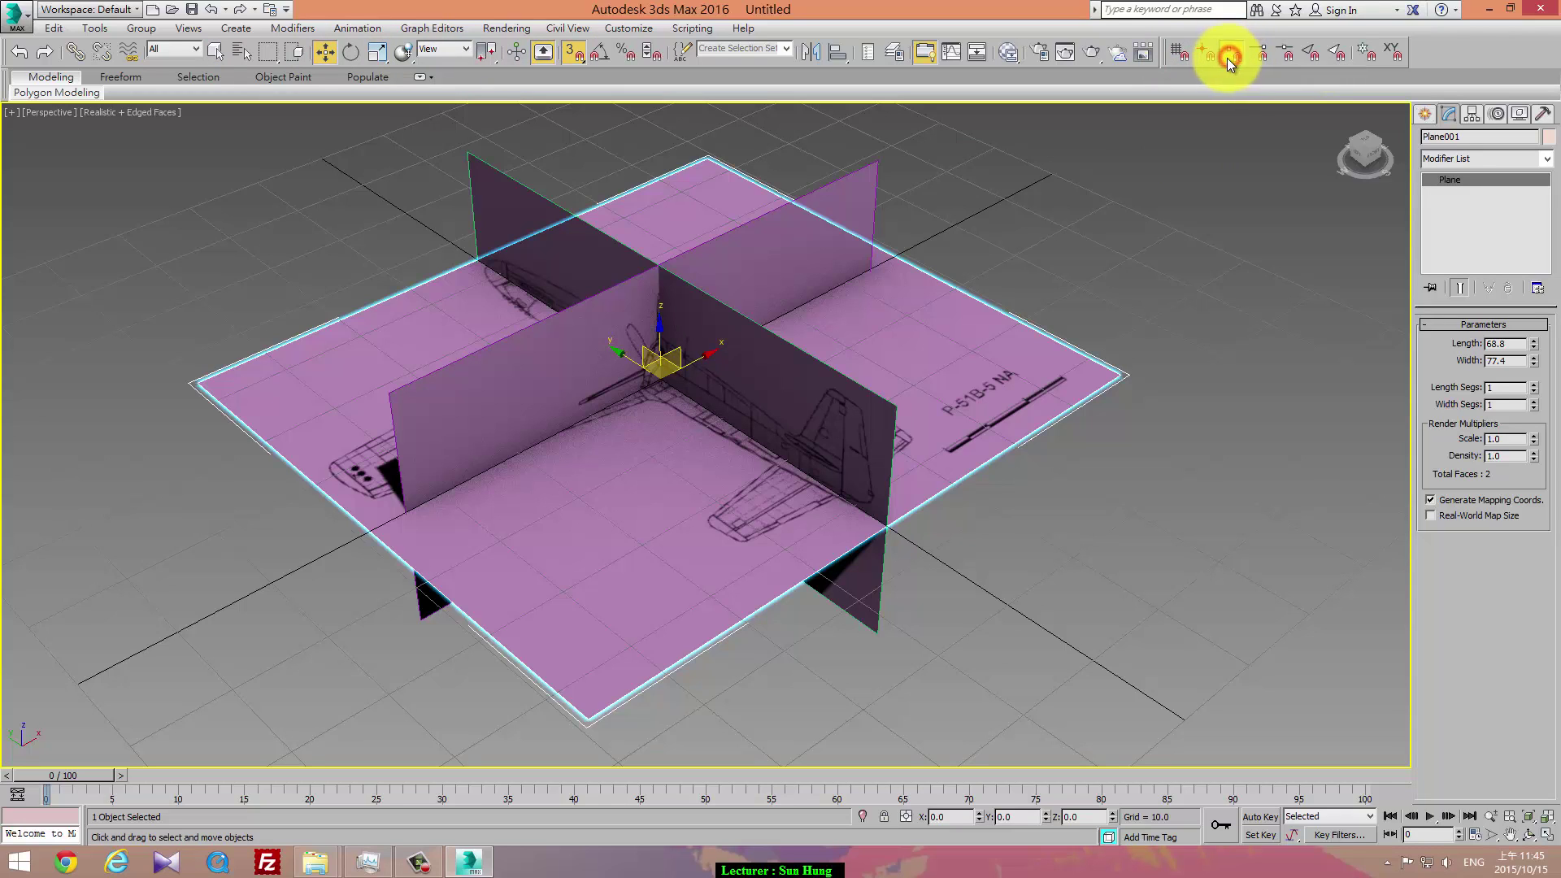
mouse_move(1066, 411)
alt+middle_down()
mouse_move(1016, 373)
mouse_move(1016, 320)
mouse_move(1035, 393)
mouse_move(1087, 401)
mouse_move(1074, 372)
mouse_move(1045, 365)
mouse_move(1097, 365)
alt+middle_up()
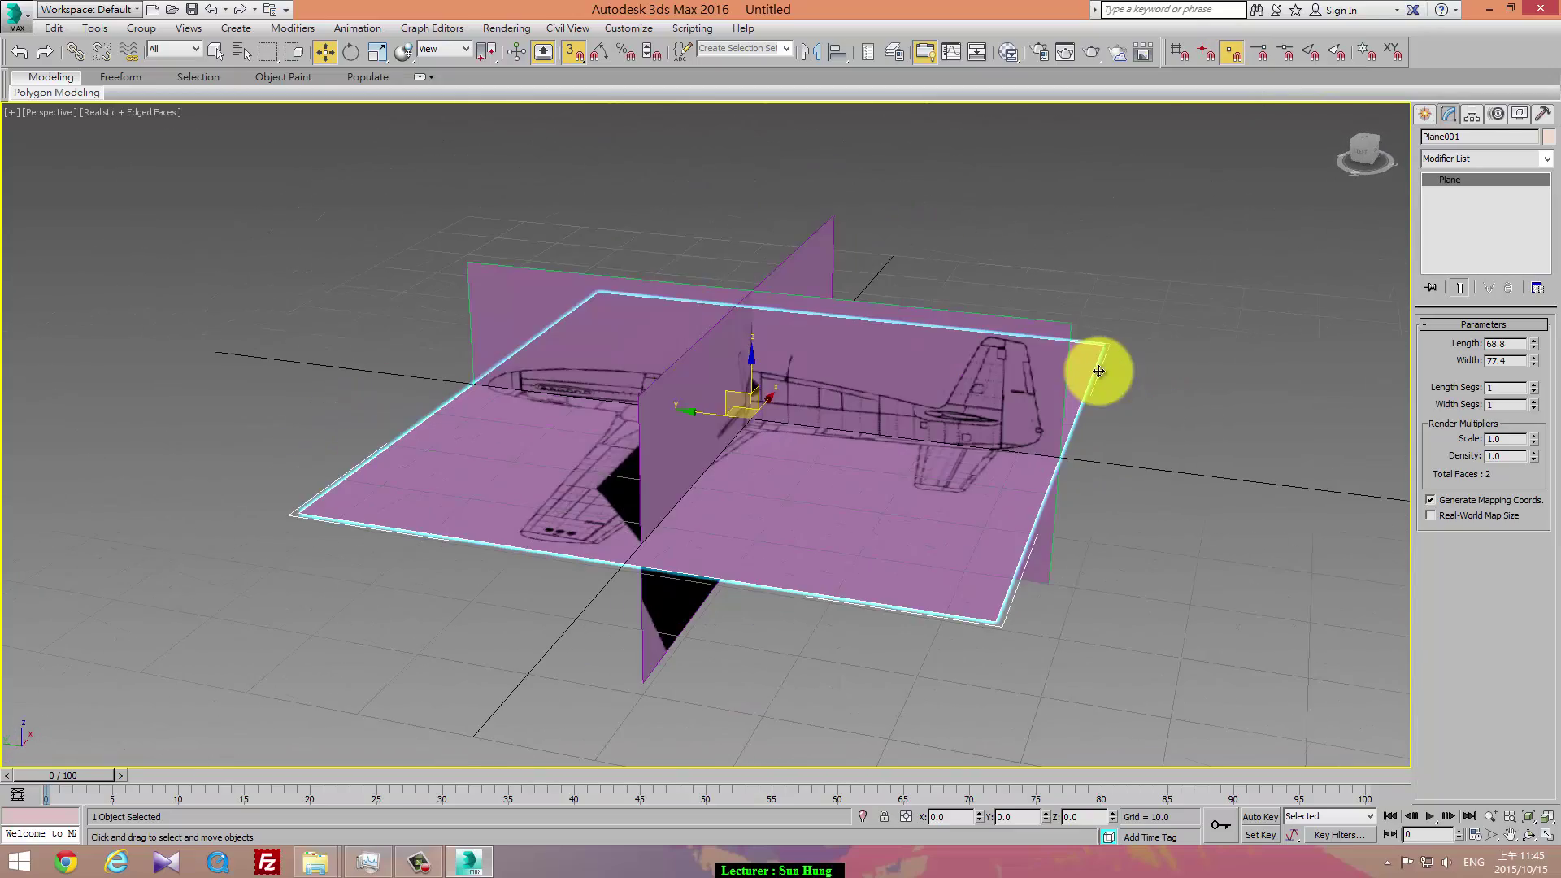
mouse_move(885, 287)
alt+middle_down()
mouse_move(864, 334)
mouse_move(913, 498)
mouse_move(912, 391)
mouse_move(930, 364)
alt+middle_up()
click(936, 358)
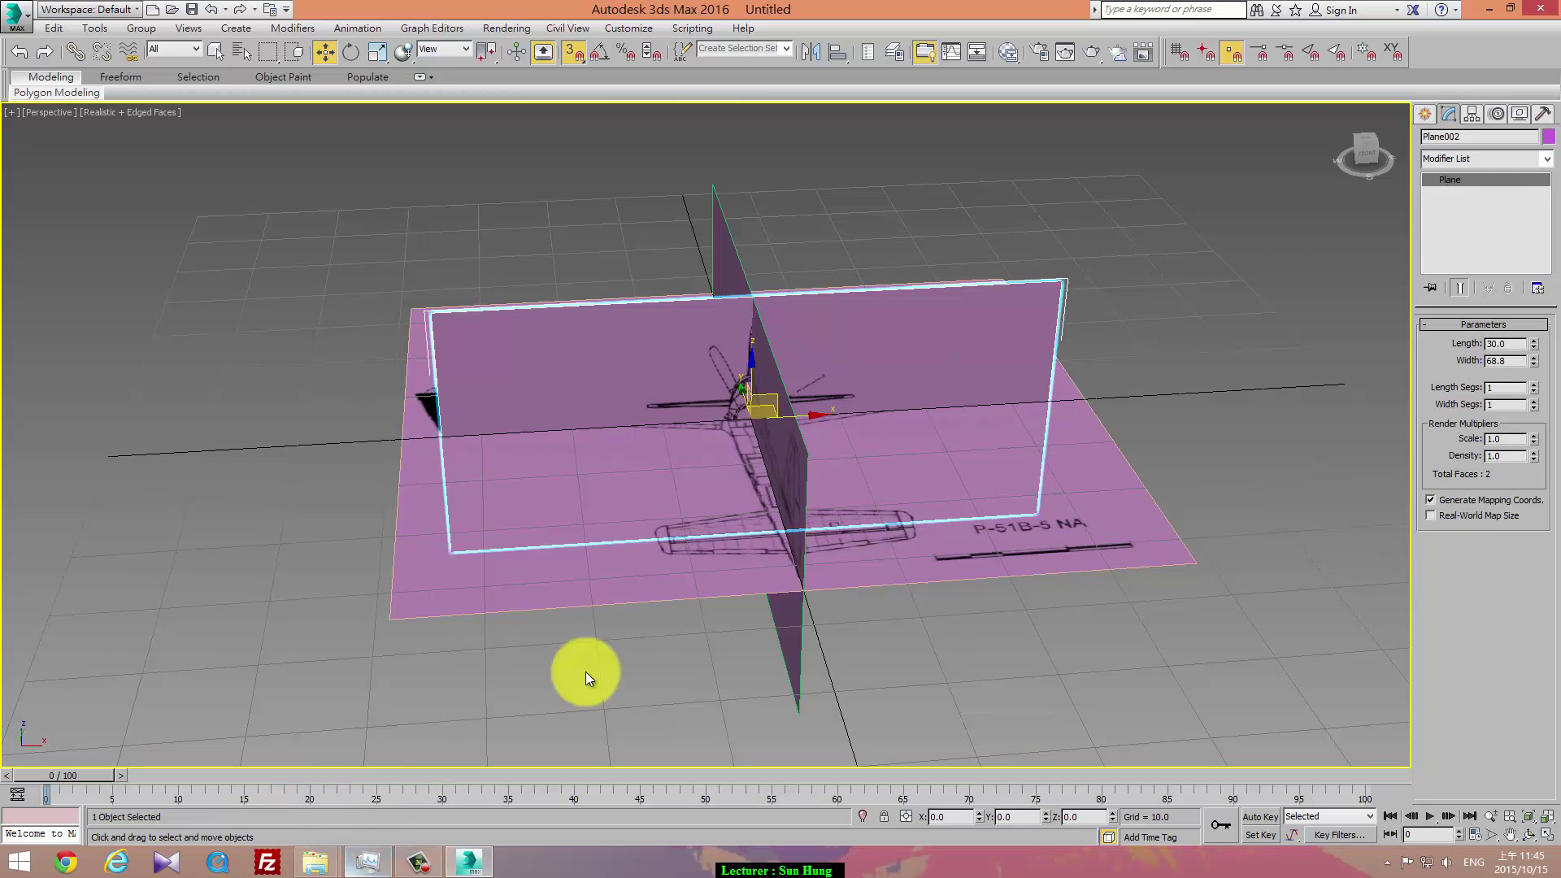
- Set Plane002's Width to 77.4 to match the top-view plane
double_click(1505, 360)
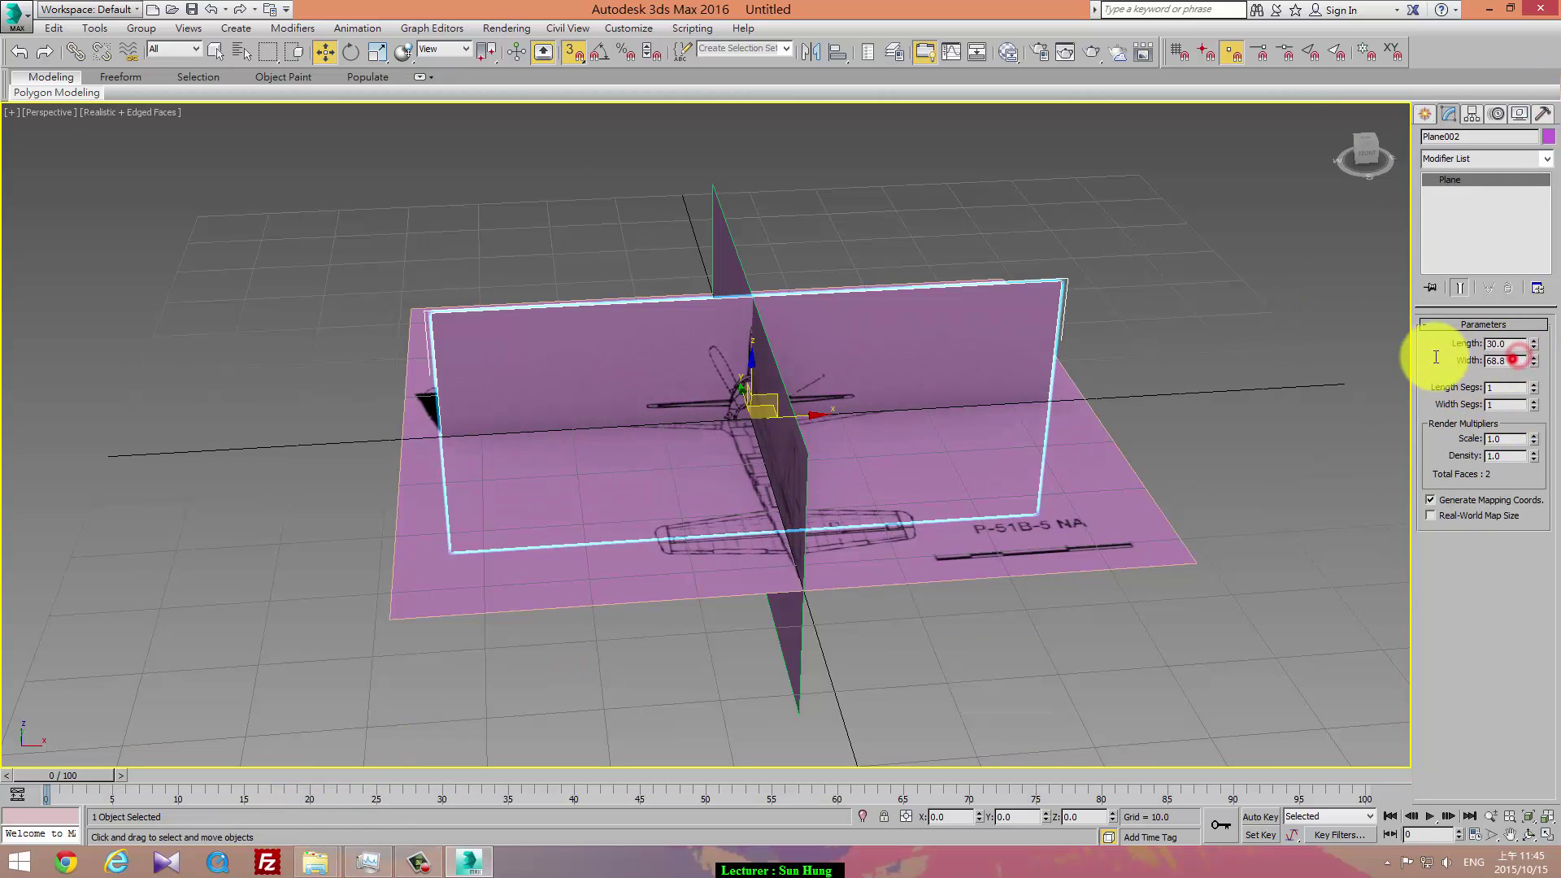
text(77)
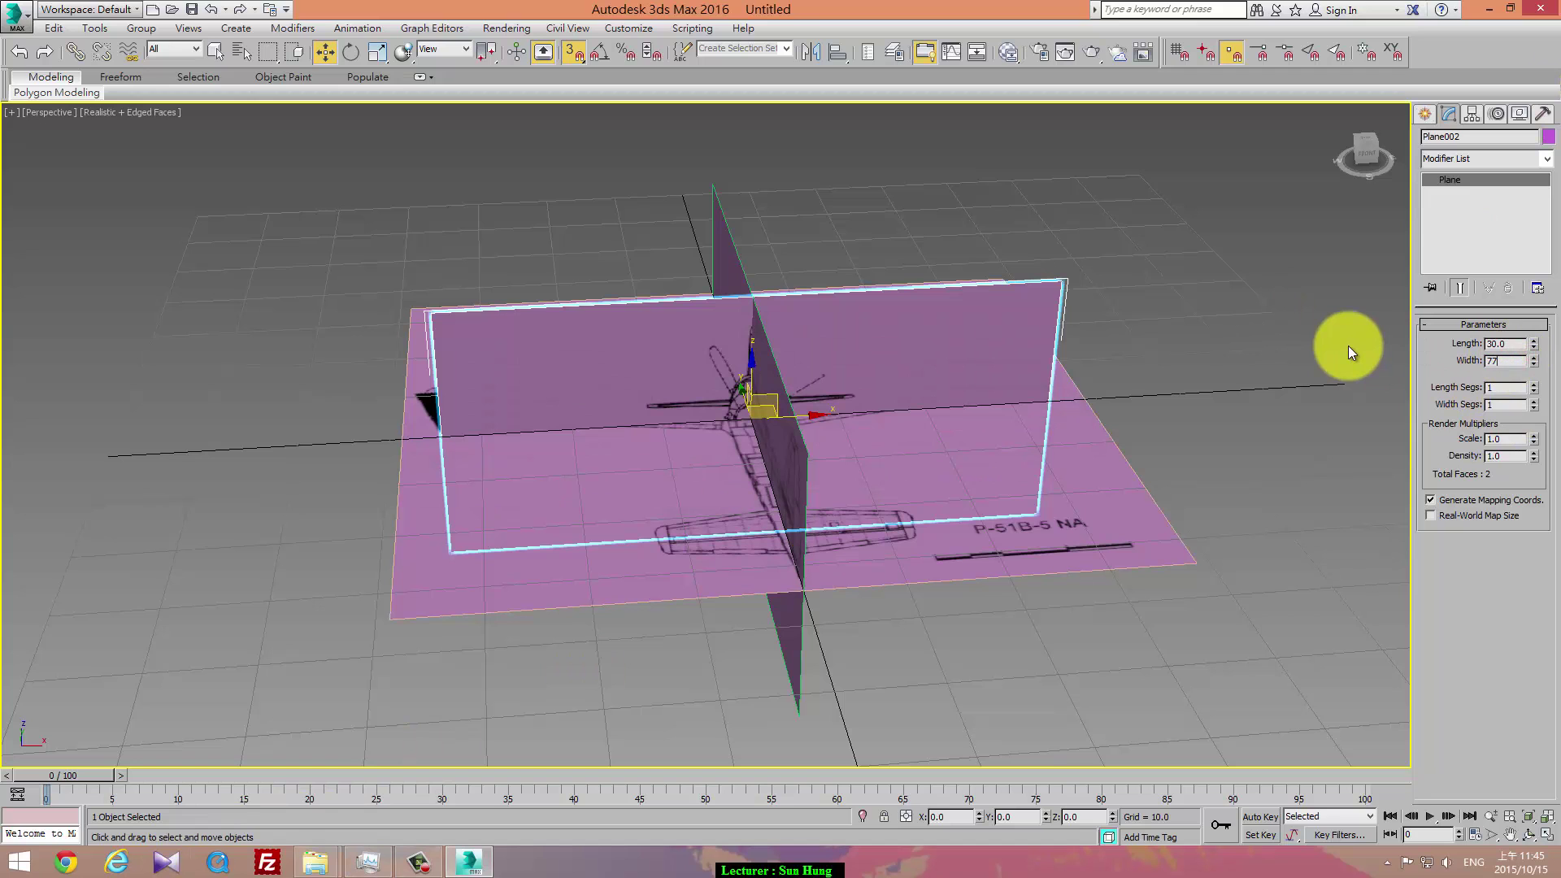
text(.4)
key(Return)
mouse_move(1042, 293)
alt+middle_down()
mouse_move(1061, 366)
mouse_move(913, 268)
alt+middle_up()
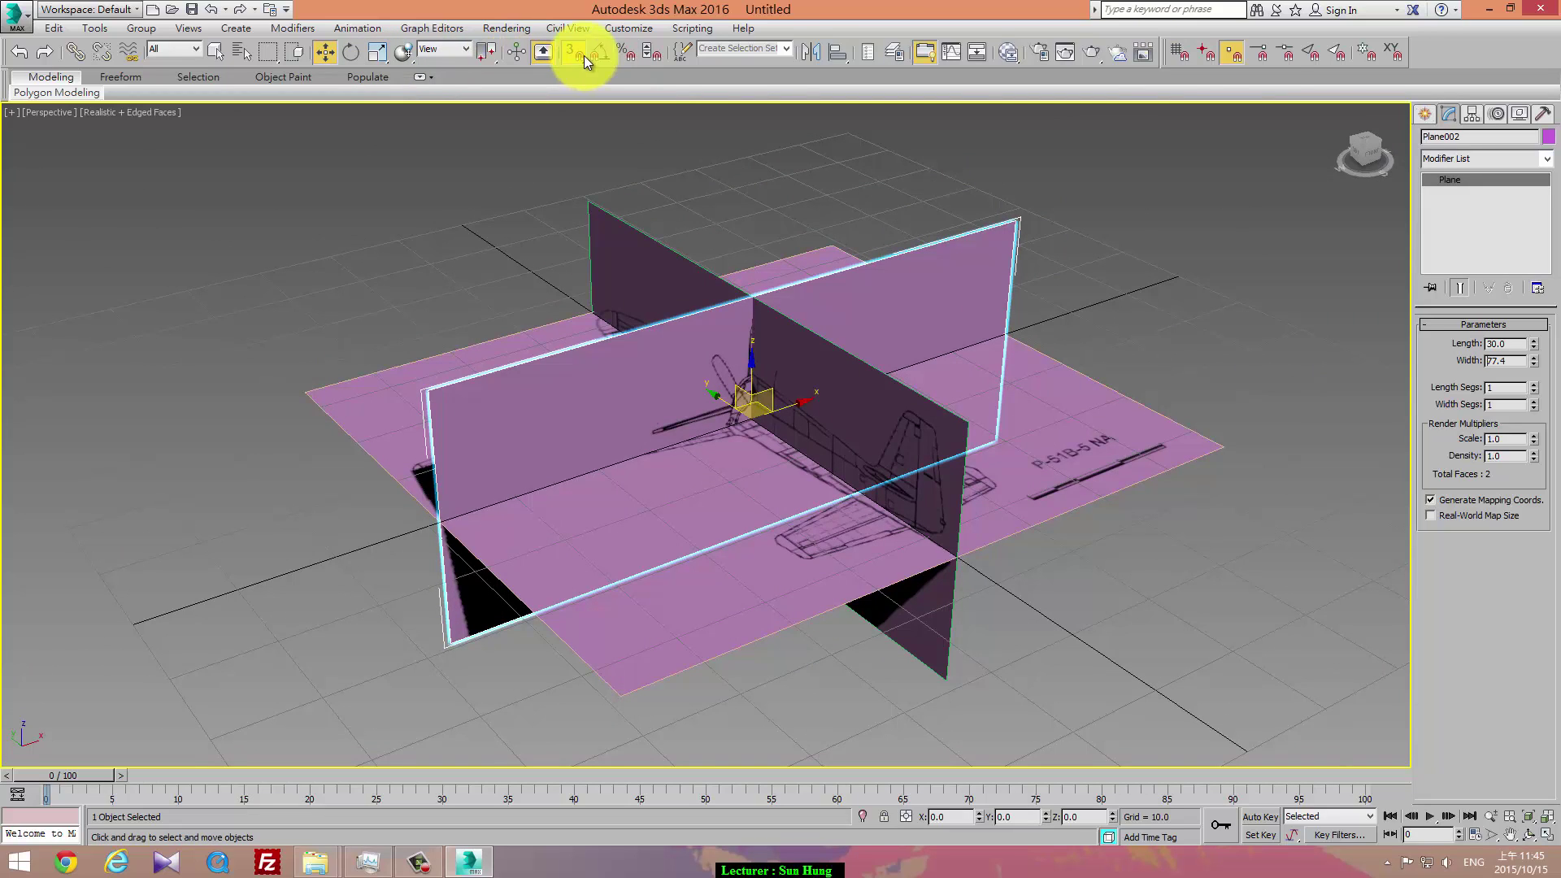
- Make Plane002 see-through and vertex-snap it onto the ground plane's back edge at Y 34.4
click(995, 442)
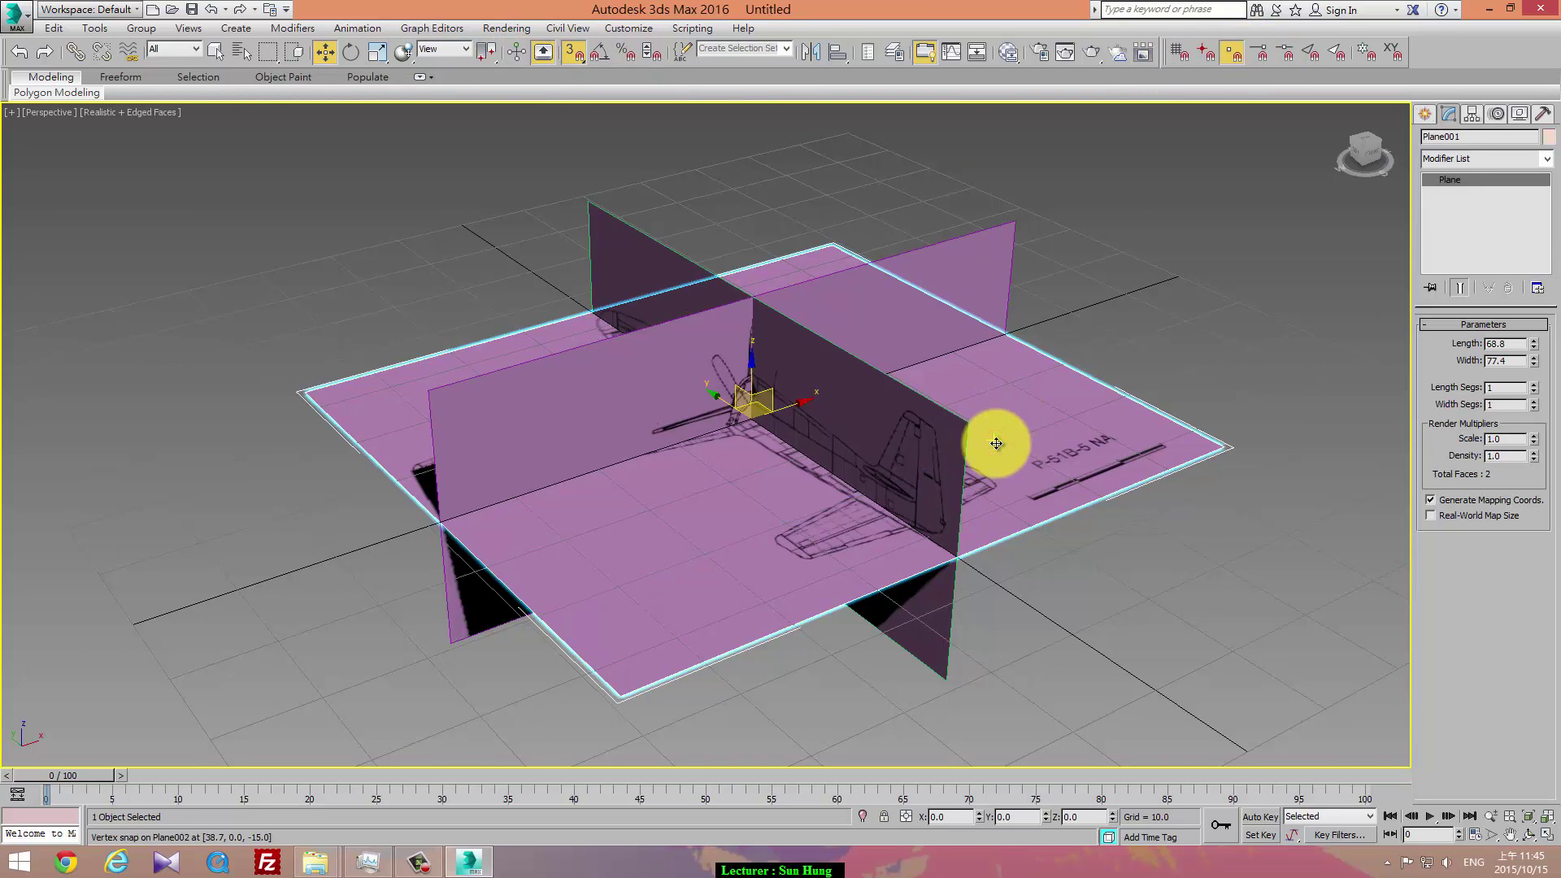
click(990, 275)
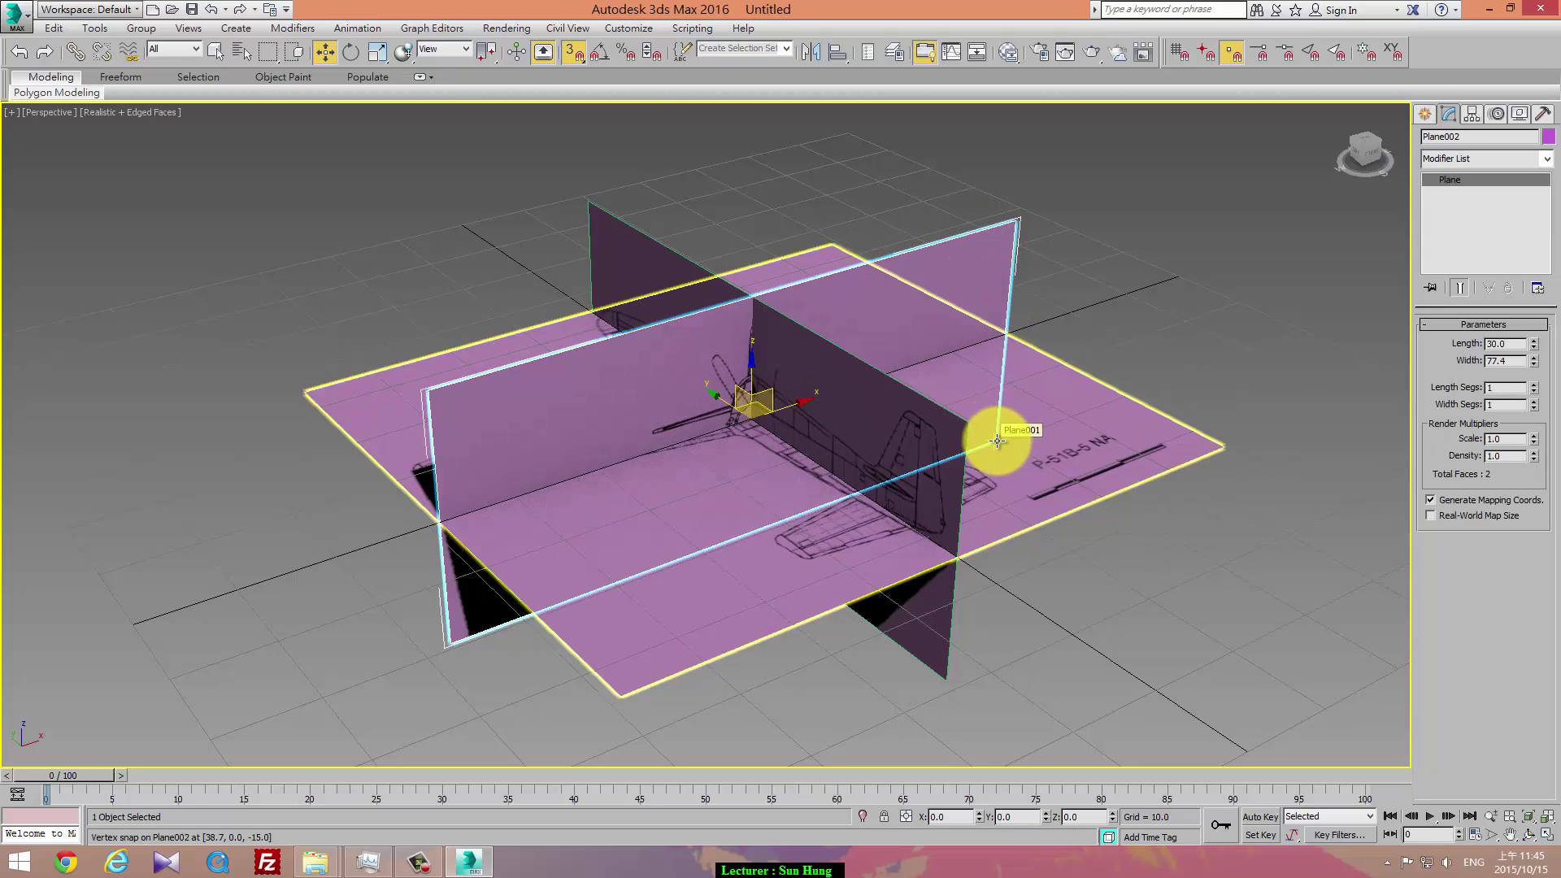
key(alt+x)
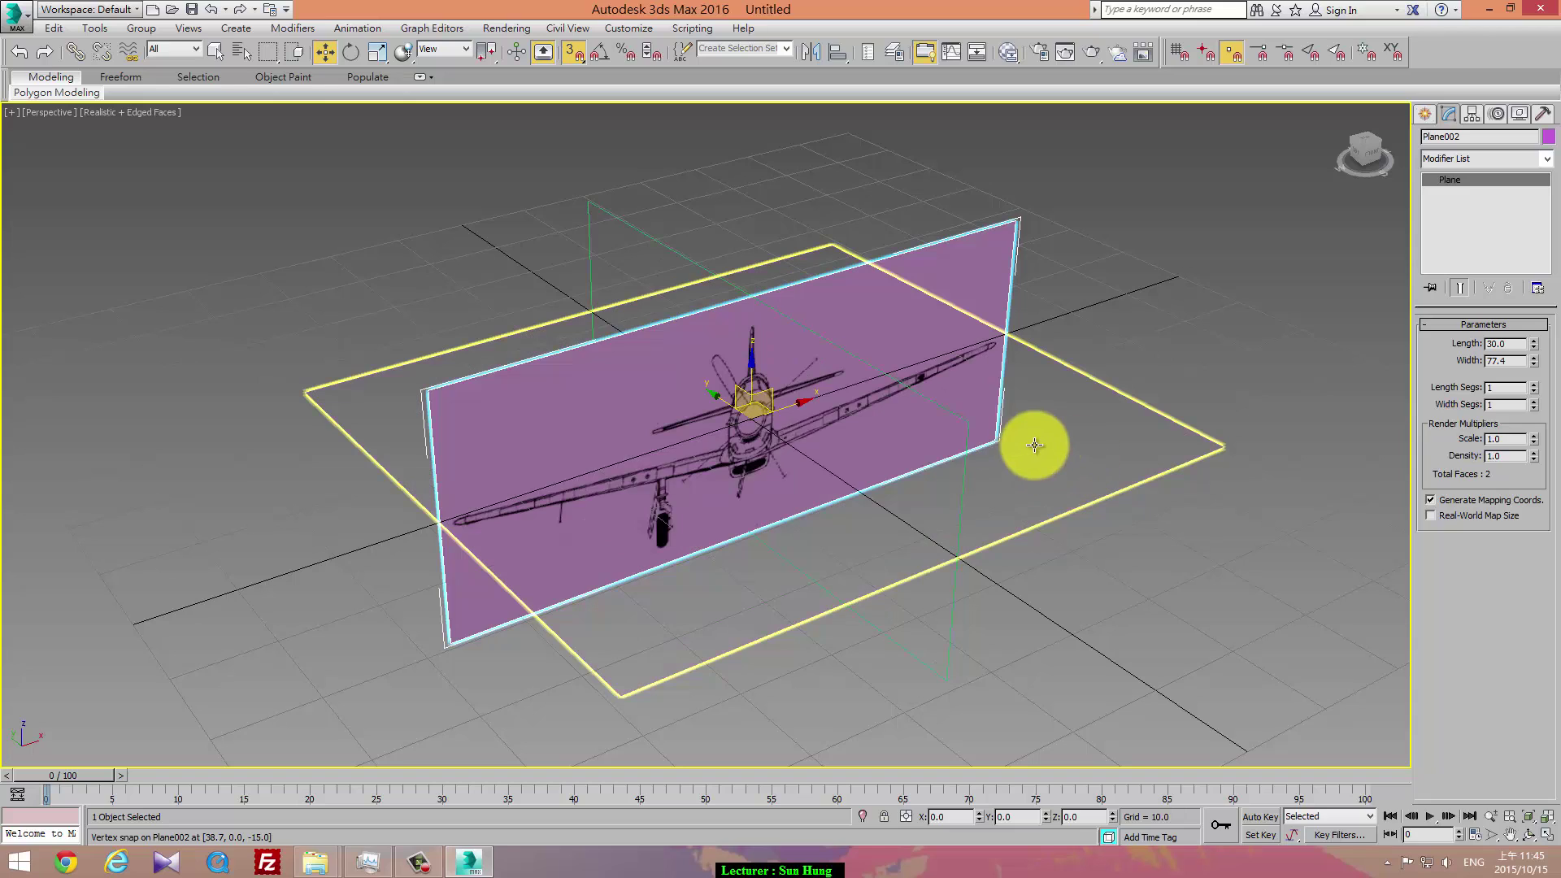
key(alt+x)
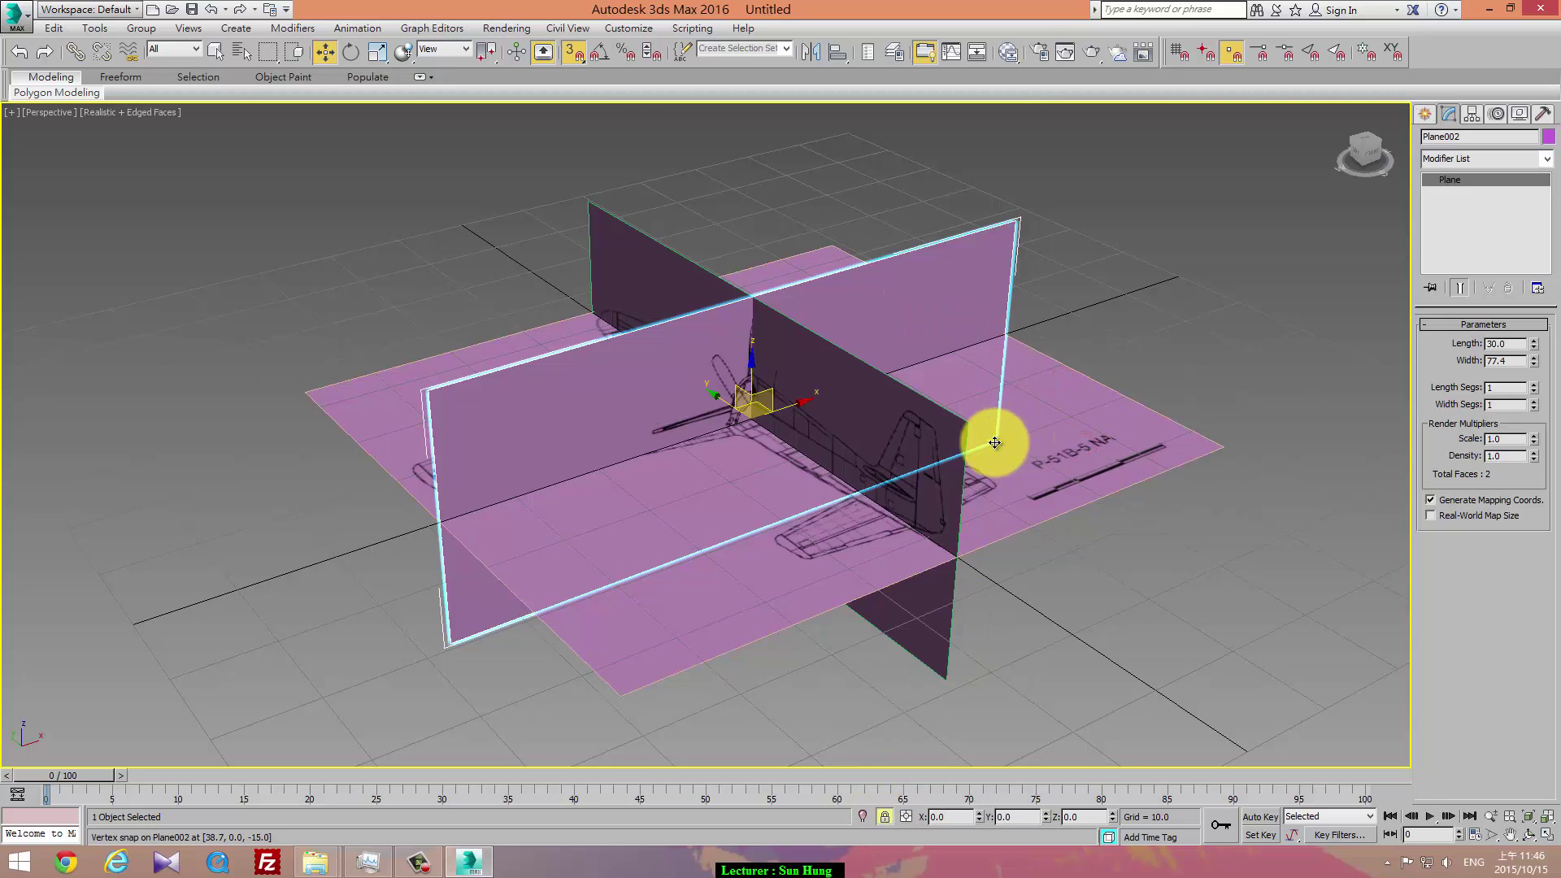
drag(994, 442, 829, 246)
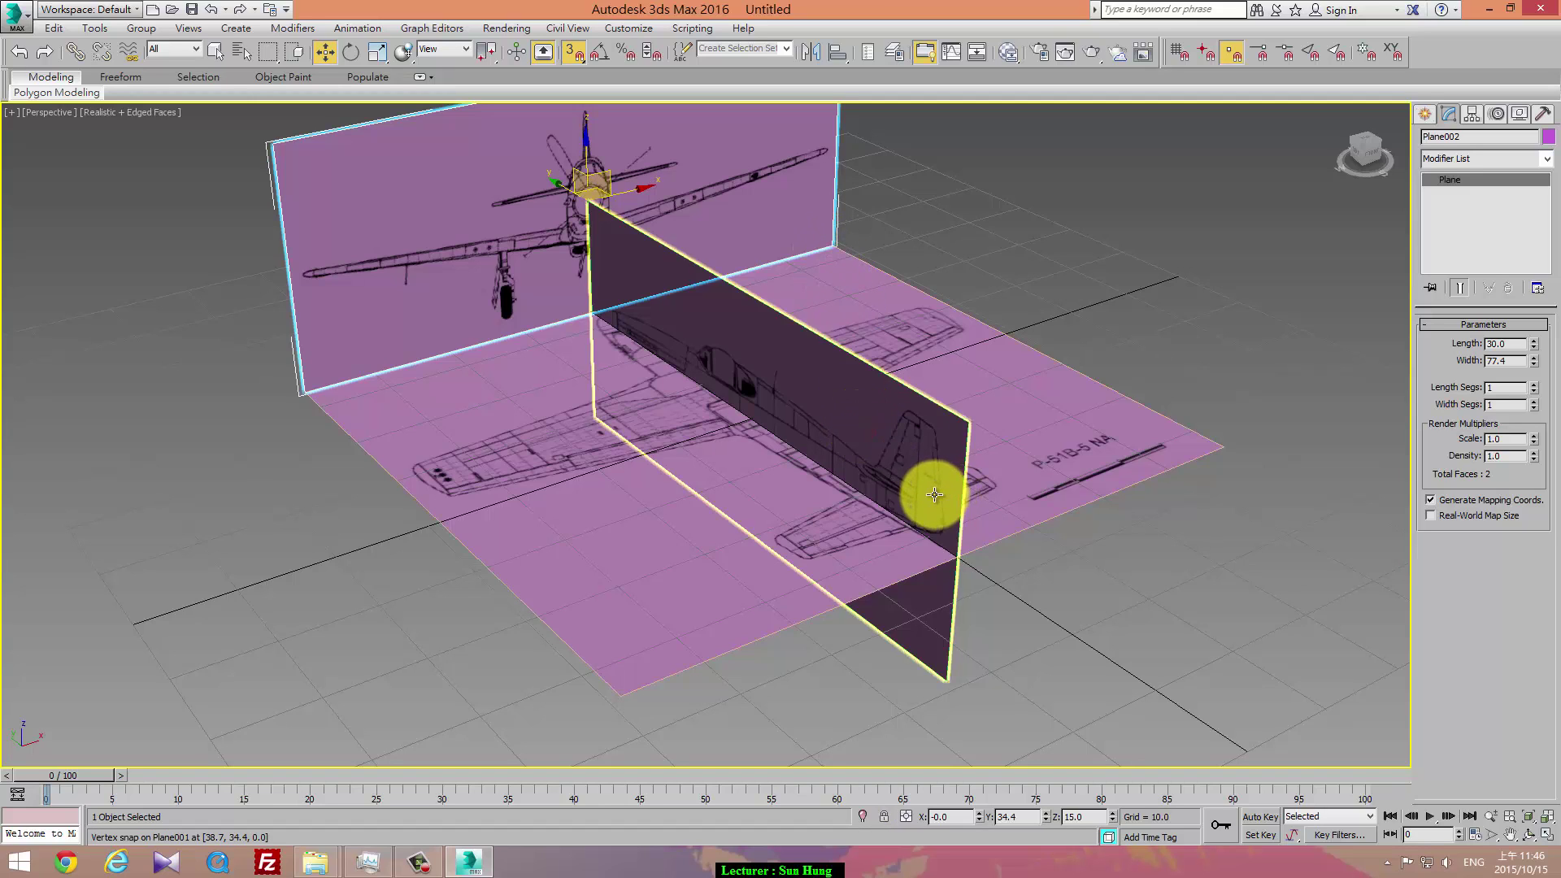
- Vertex-snap Plane003 to the ground plane's side edge at X 38.7, then restore four viewports
click(915, 449)
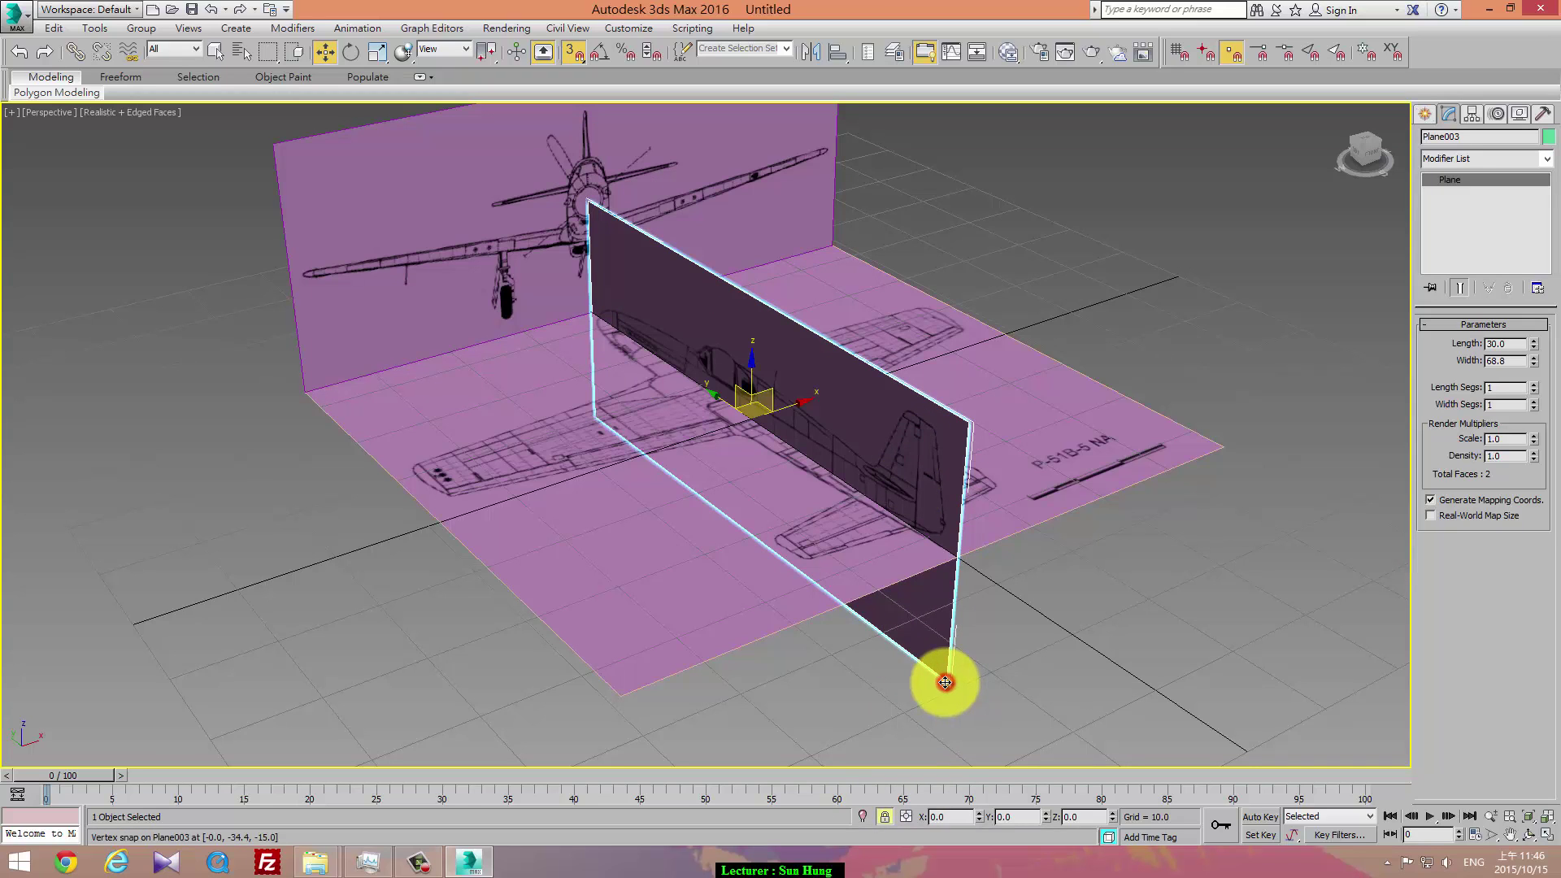
drag(947, 683, 1222, 436)
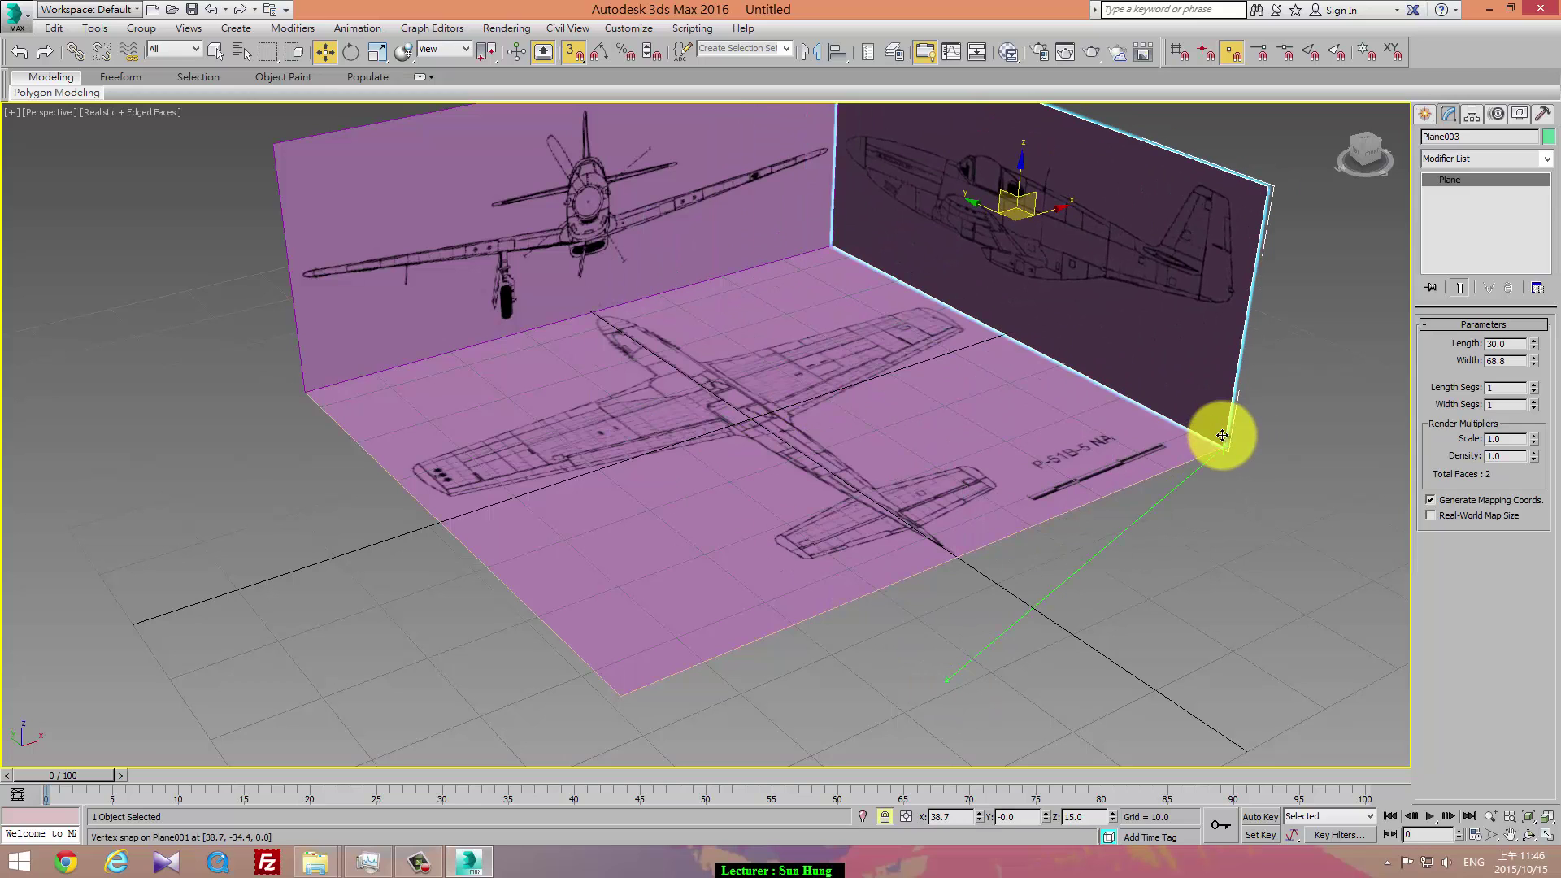
drag(1221, 436, 1222, 436)
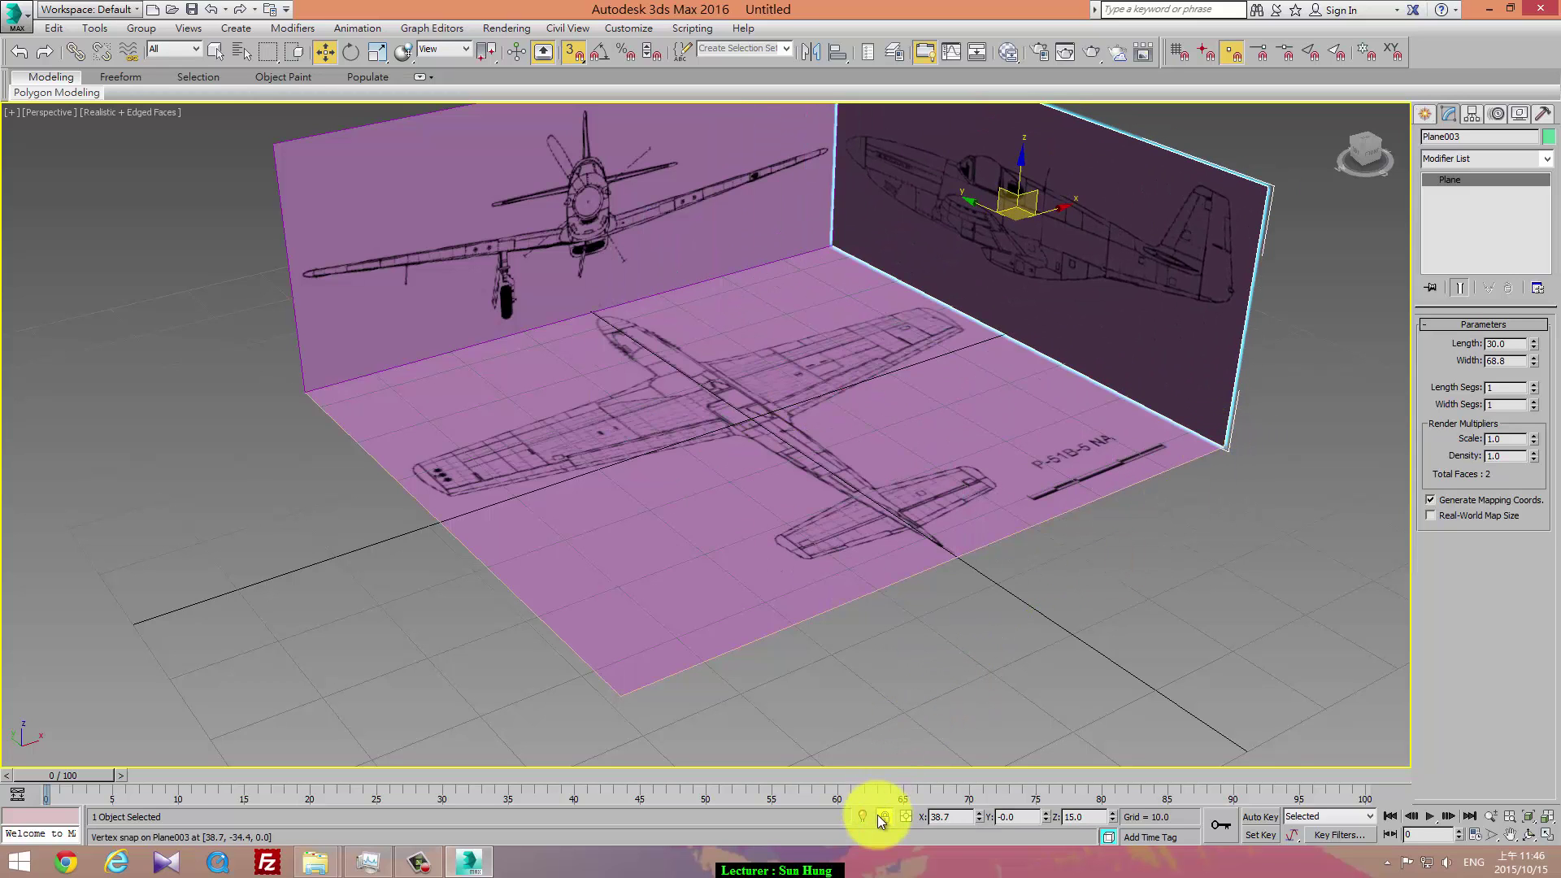
mouse_move(957, 389)
alt+middle_down()
mouse_move(925, 443)
mouse_move(1046, 429)
mouse_move(941, 435)
mouse_move(982, 547)
mouse_move(1067, 575)
mouse_move(1031, 564)
mouse_move(1071, 592)
alt+middle_up()
key(alt+w)
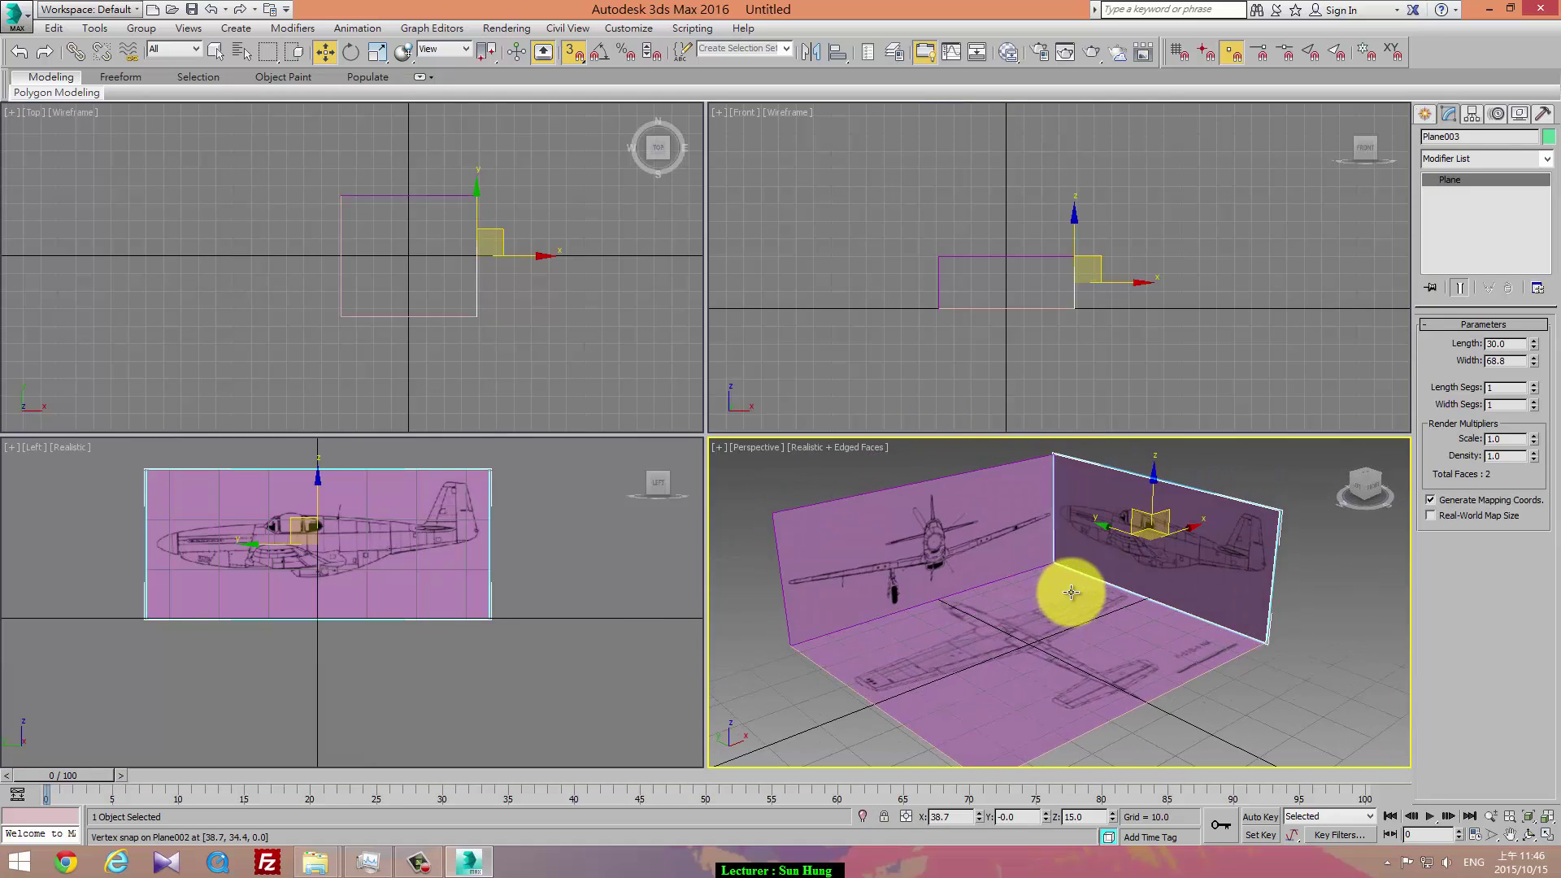
click(571, 53)
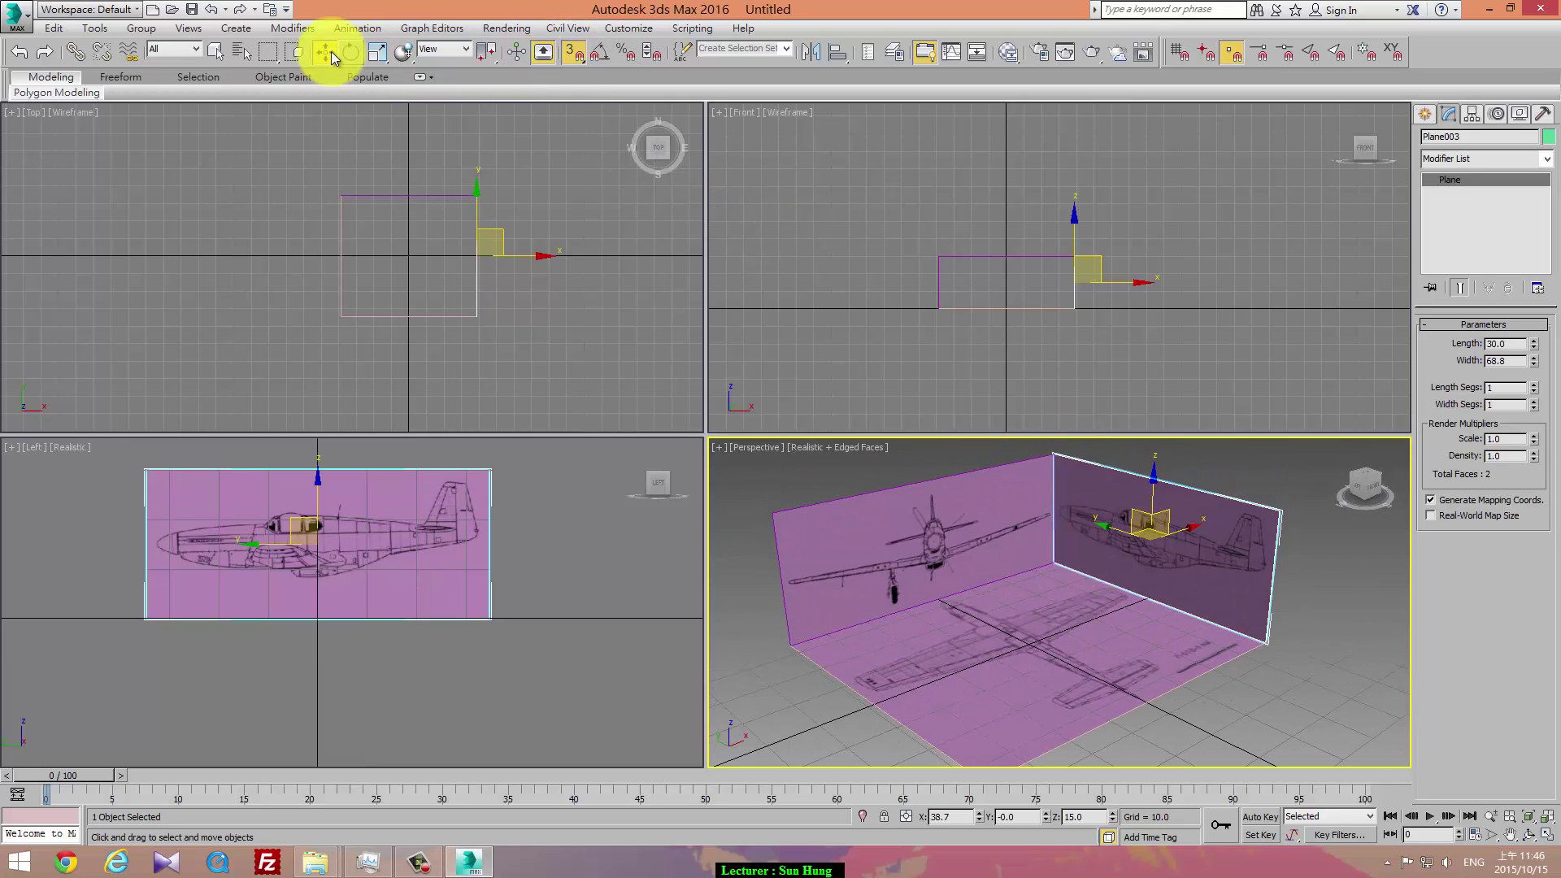
click(1233, 53)
click(1130, 598)
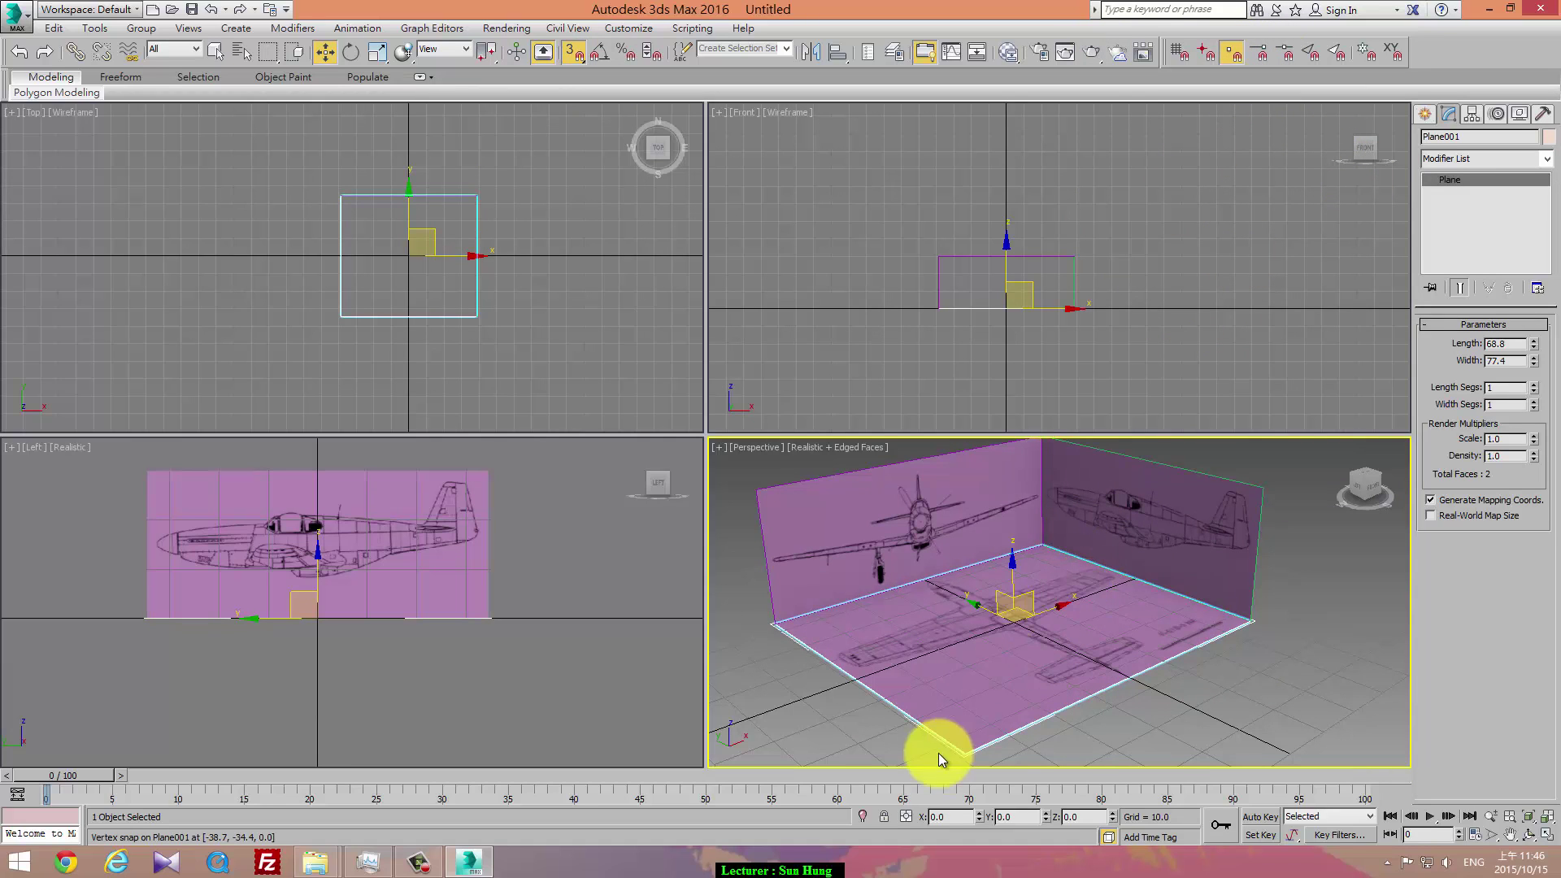
click(1250, 598)
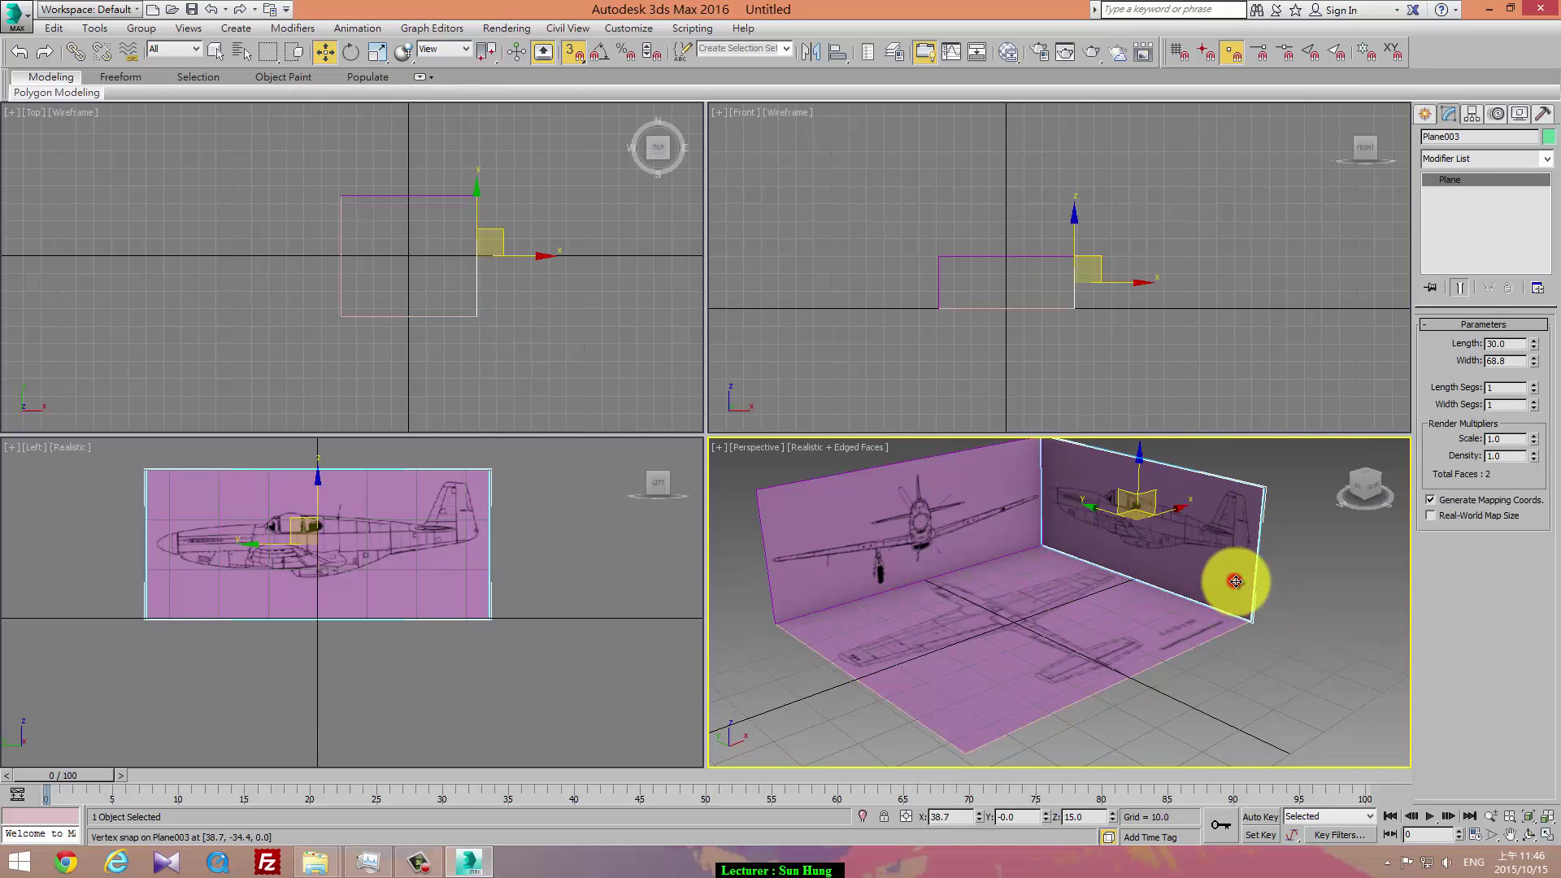
click(1248, 620)
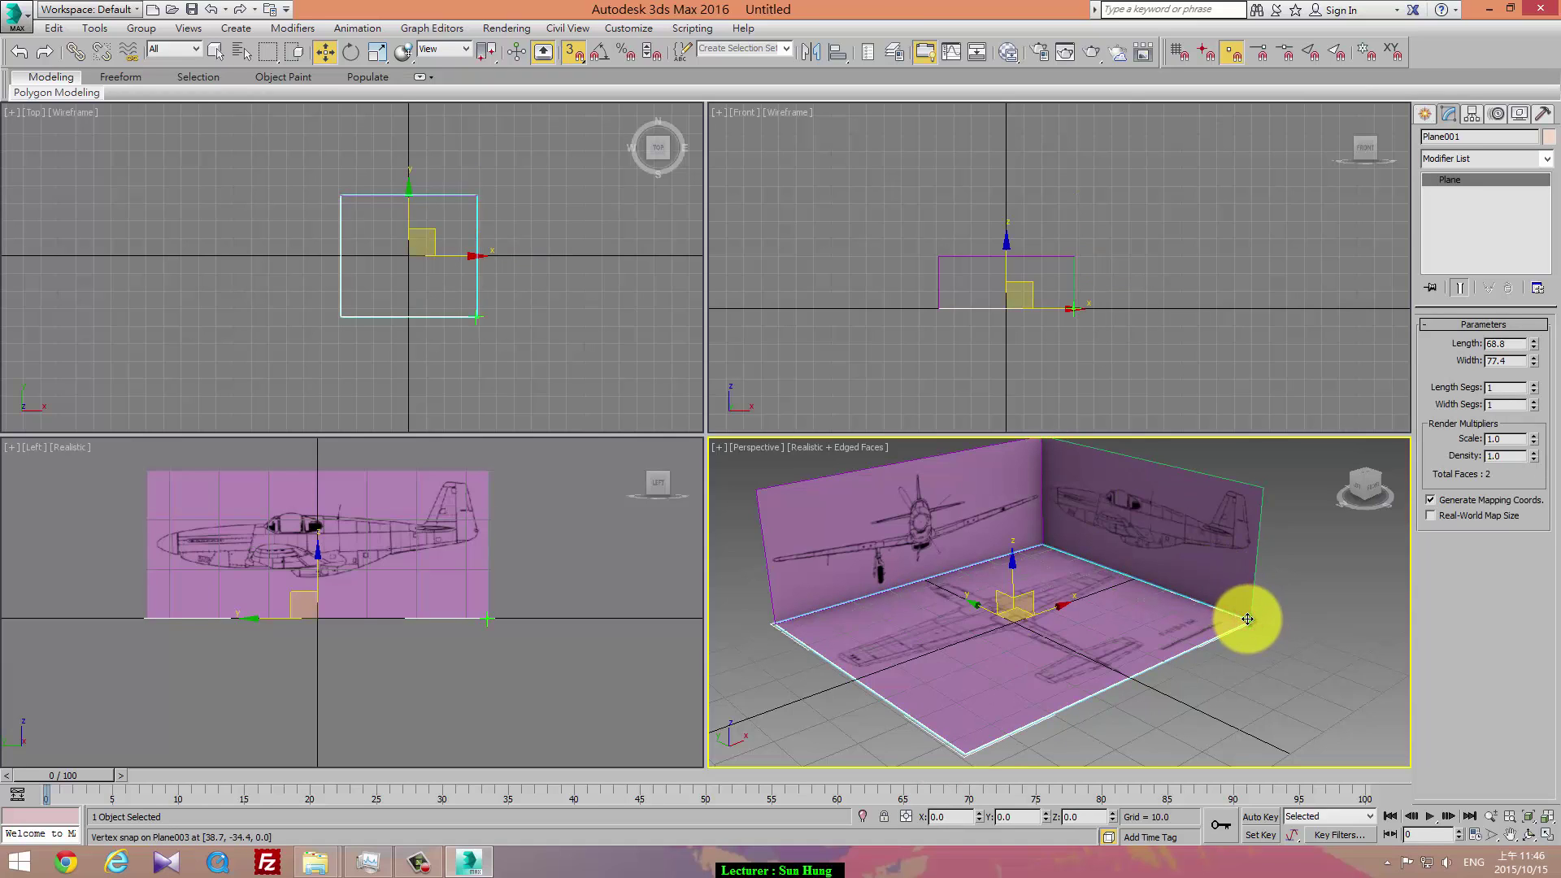
click(1250, 602)
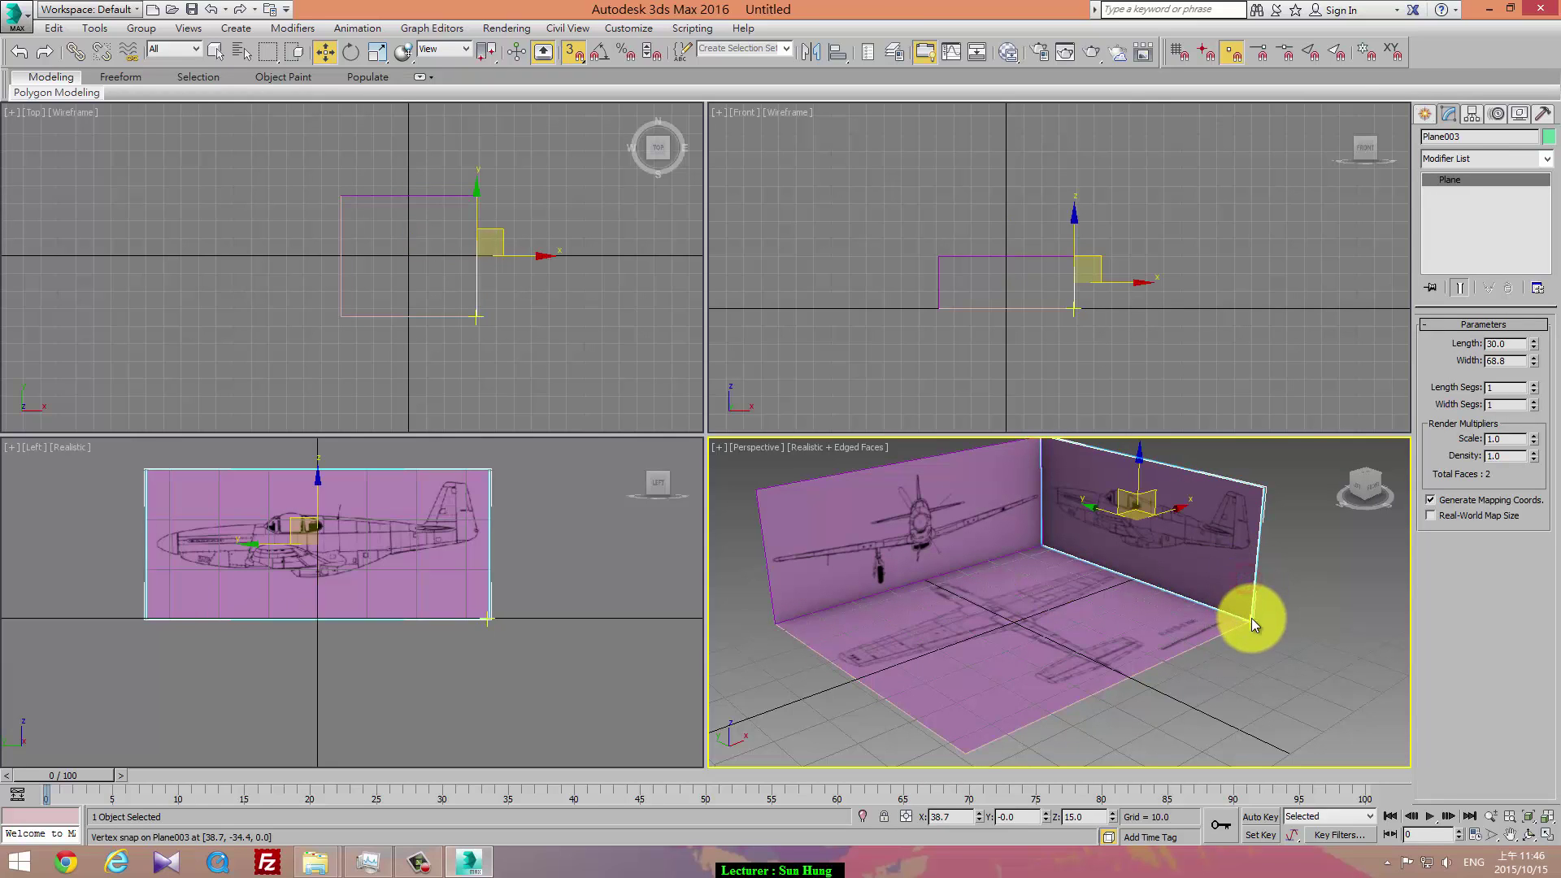
click(1251, 618)
click(1251, 618)
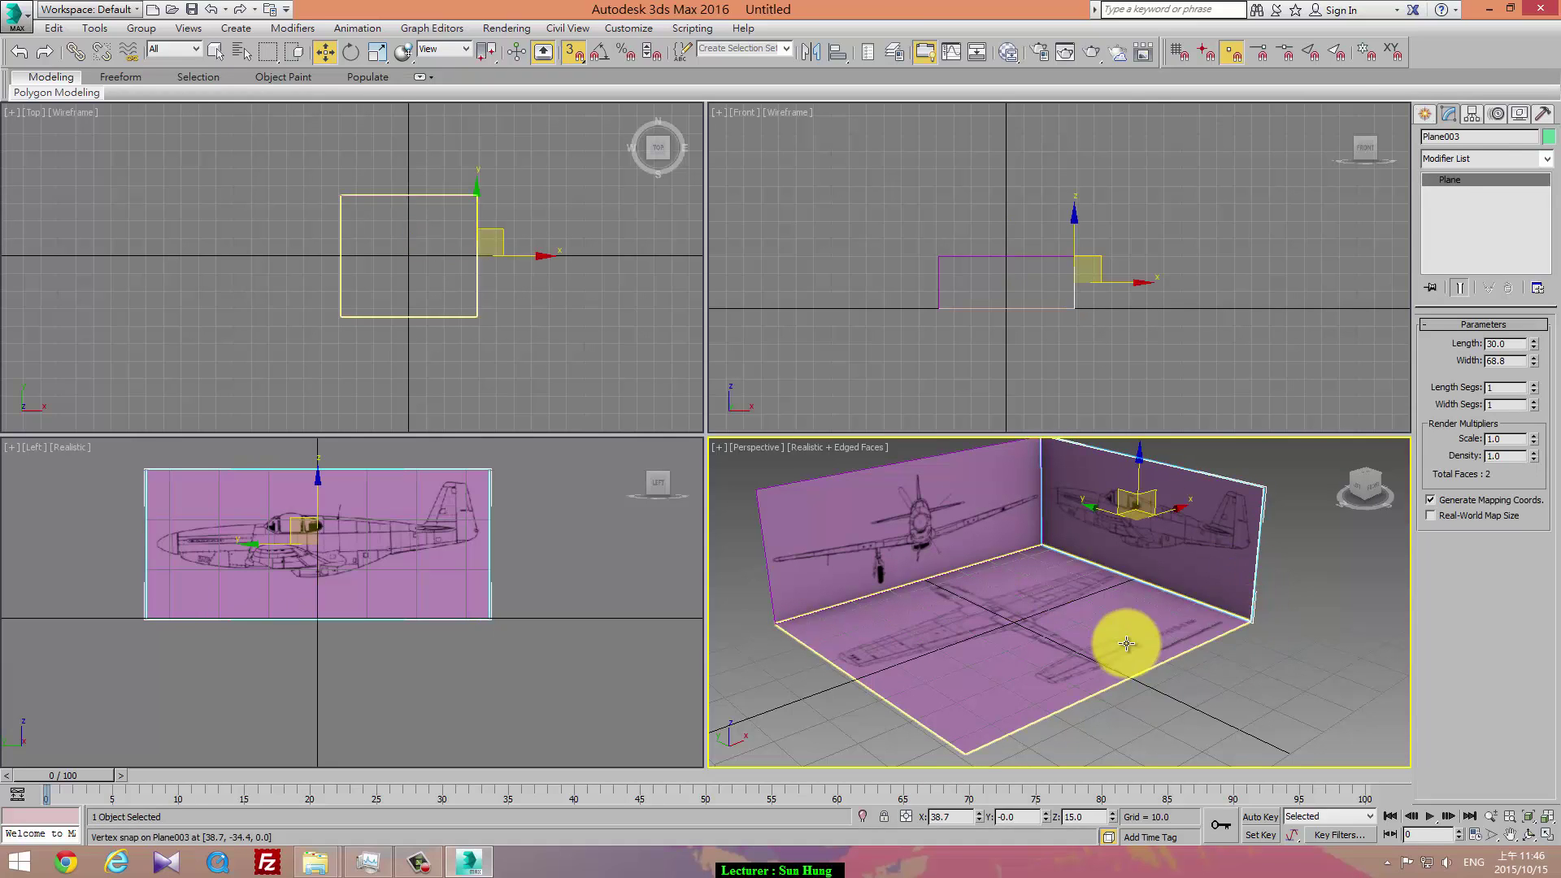
drag(1202, 558, 1145, 594)
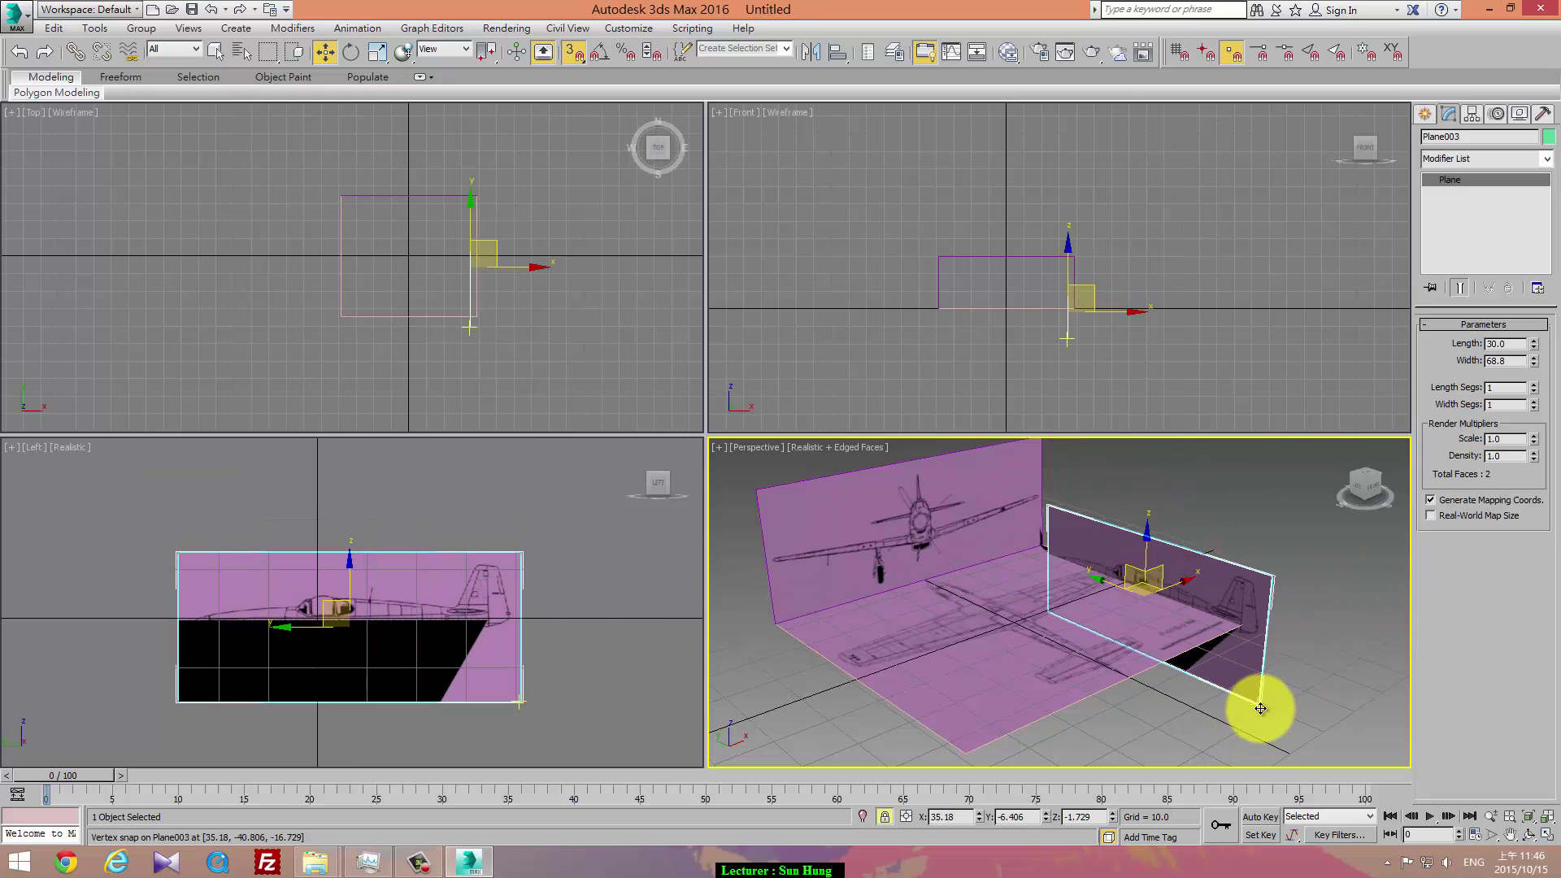
drag(1260, 711, 1250, 632)
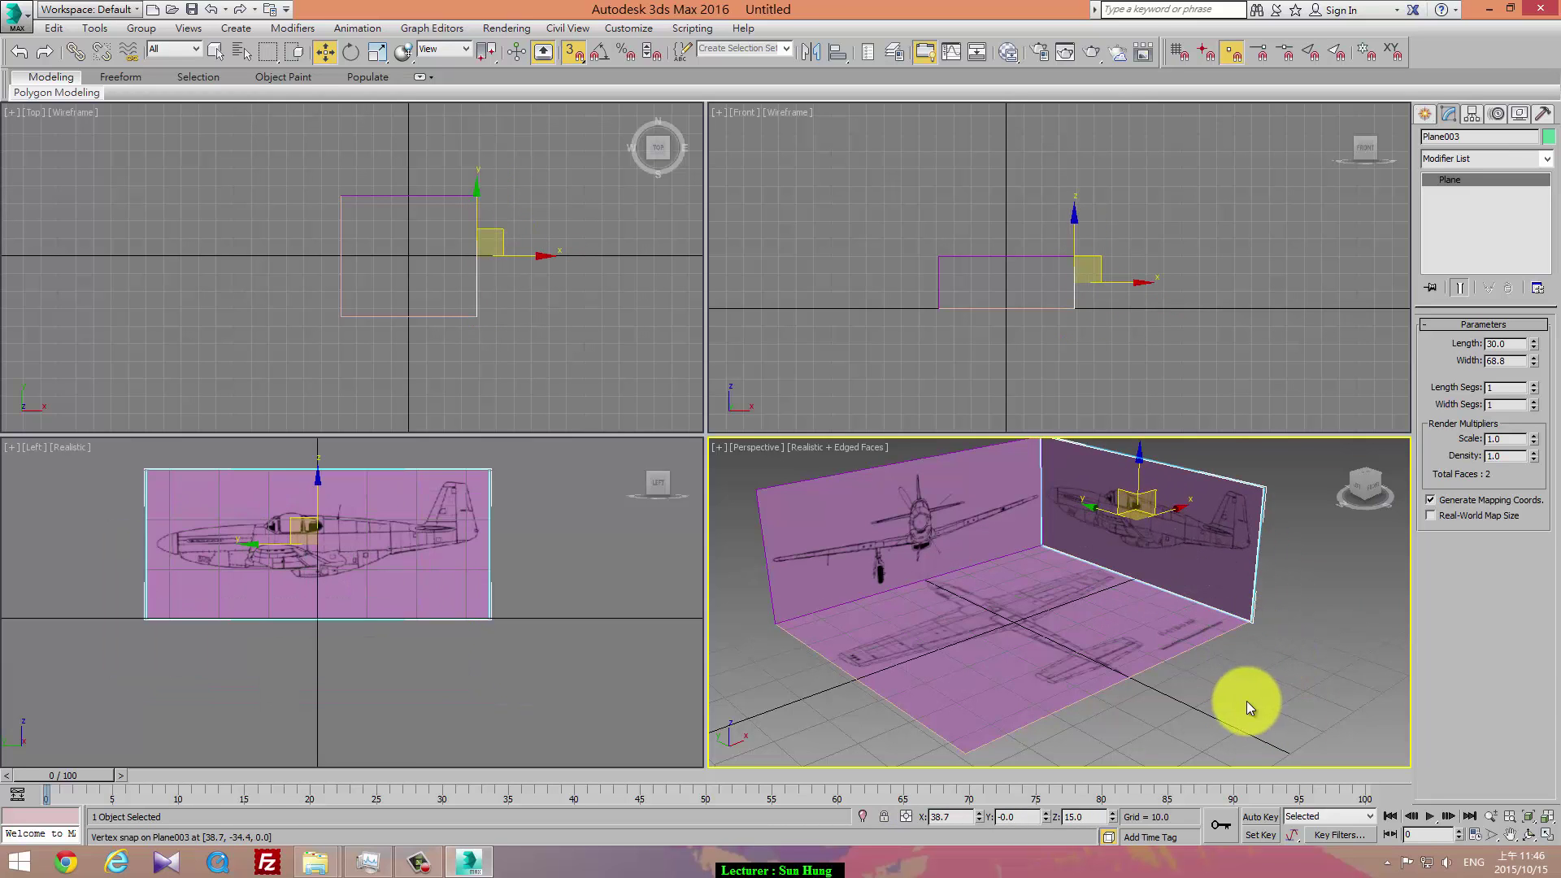
mouse_move(1194, 616)
alt+middle_down()
mouse_move(1121, 718)
mouse_move(1193, 616)
mouse_move(1167, 621)
mouse_move(1298, 623)
mouse_move(1108, 609)
mouse_move(1194, 617)
mouse_move(1183, 610)
alt+middle_up()
scroll(1195, 615, down, 3)
scroll(1201, 614, down, 1)
scroll(1205, 615, down, 1)
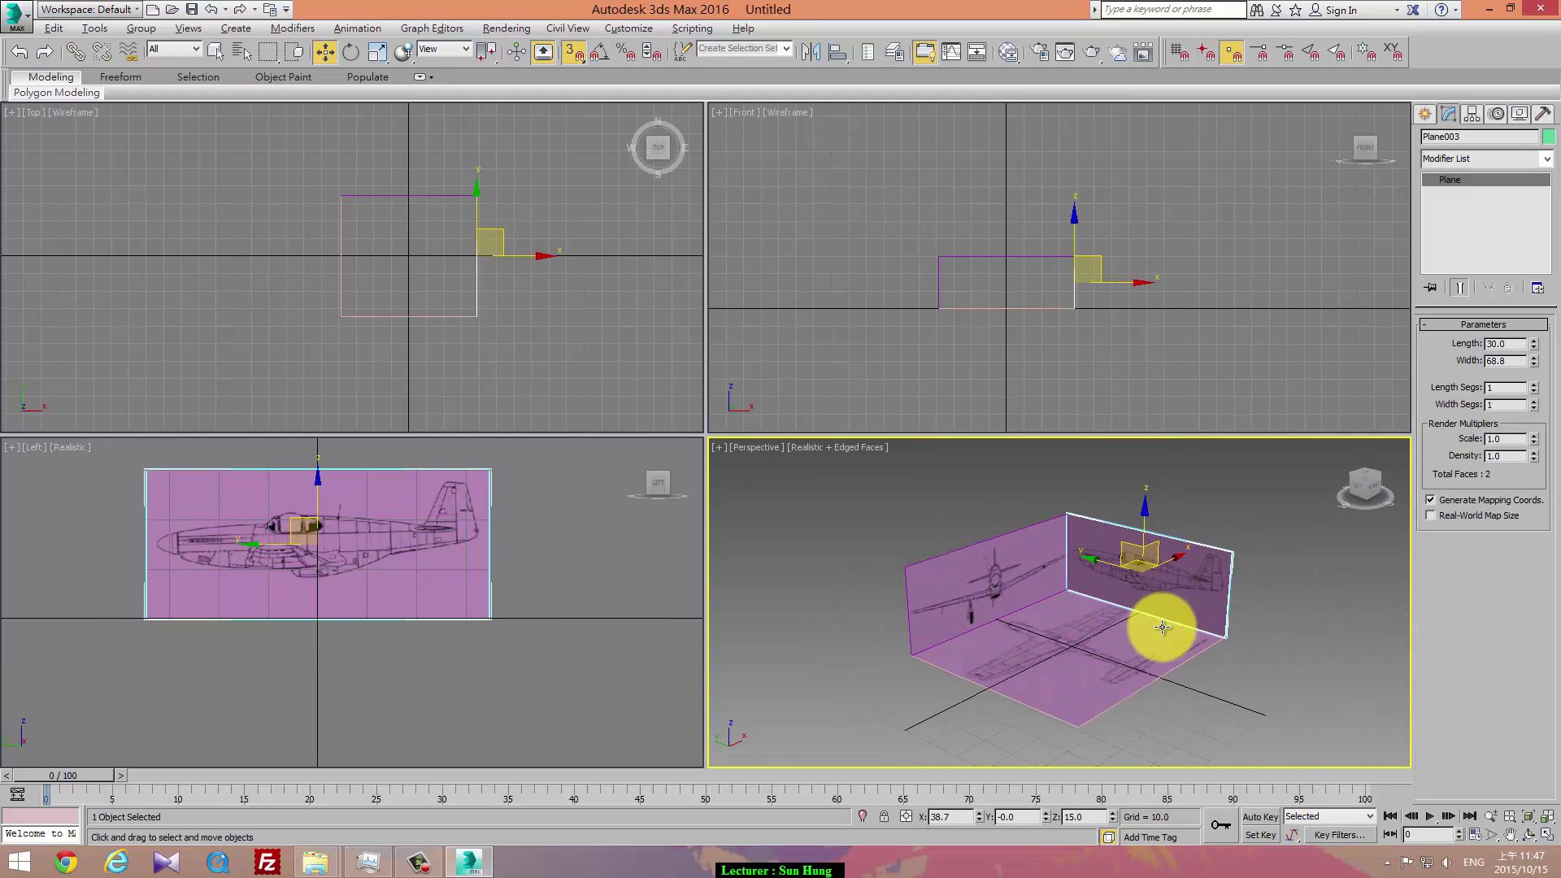
scroll(1174, 627, up, 2)
scroll(1168, 626, up, 2)
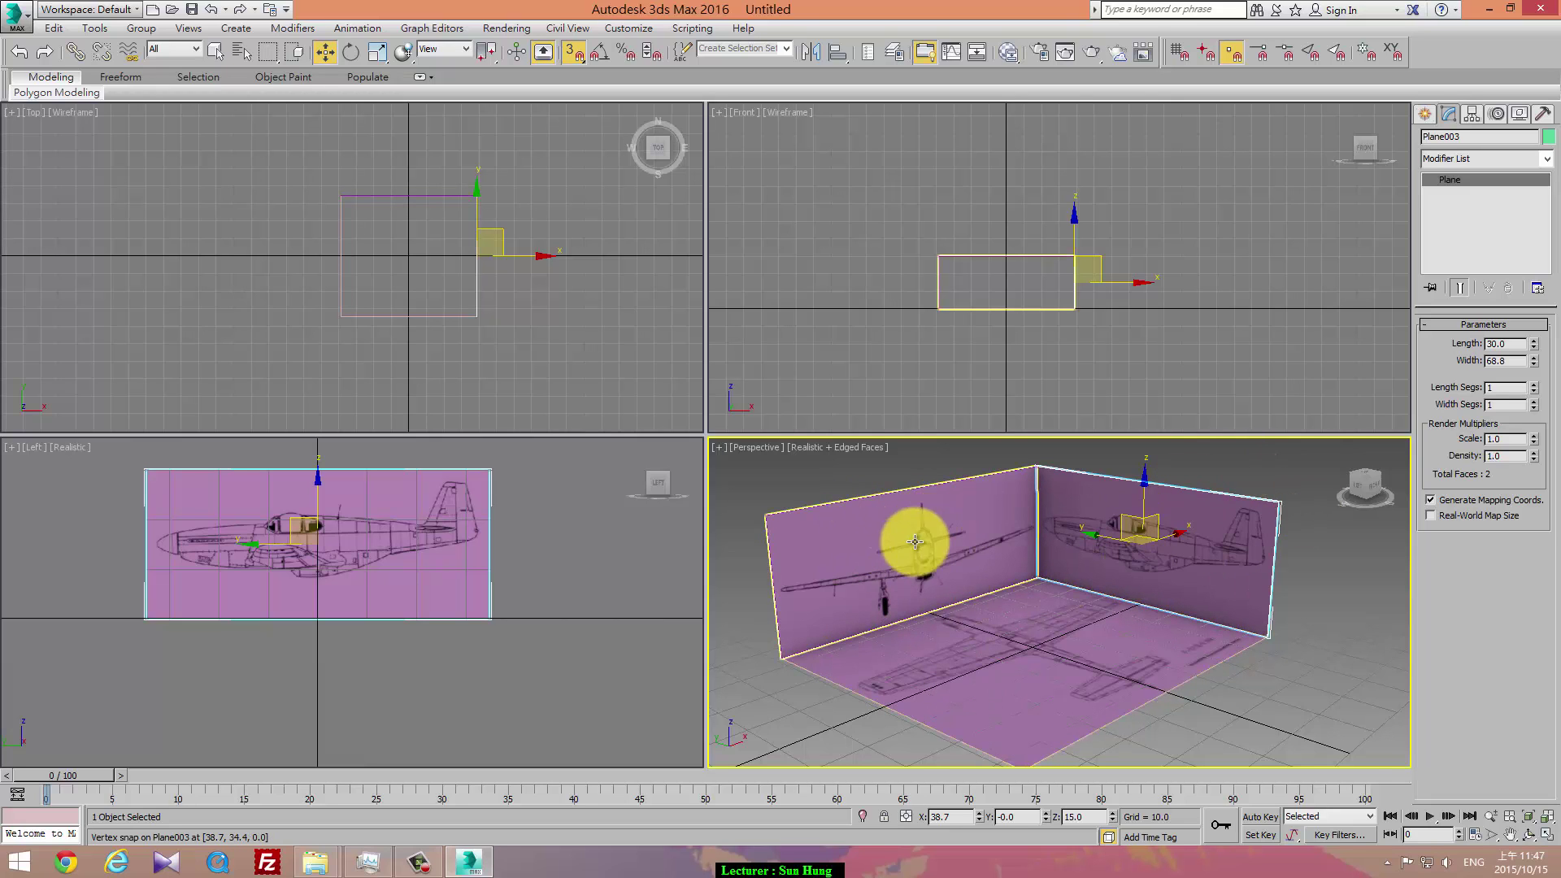
scroll(926, 545, down, 2)
scroll(976, 569, down, 2)
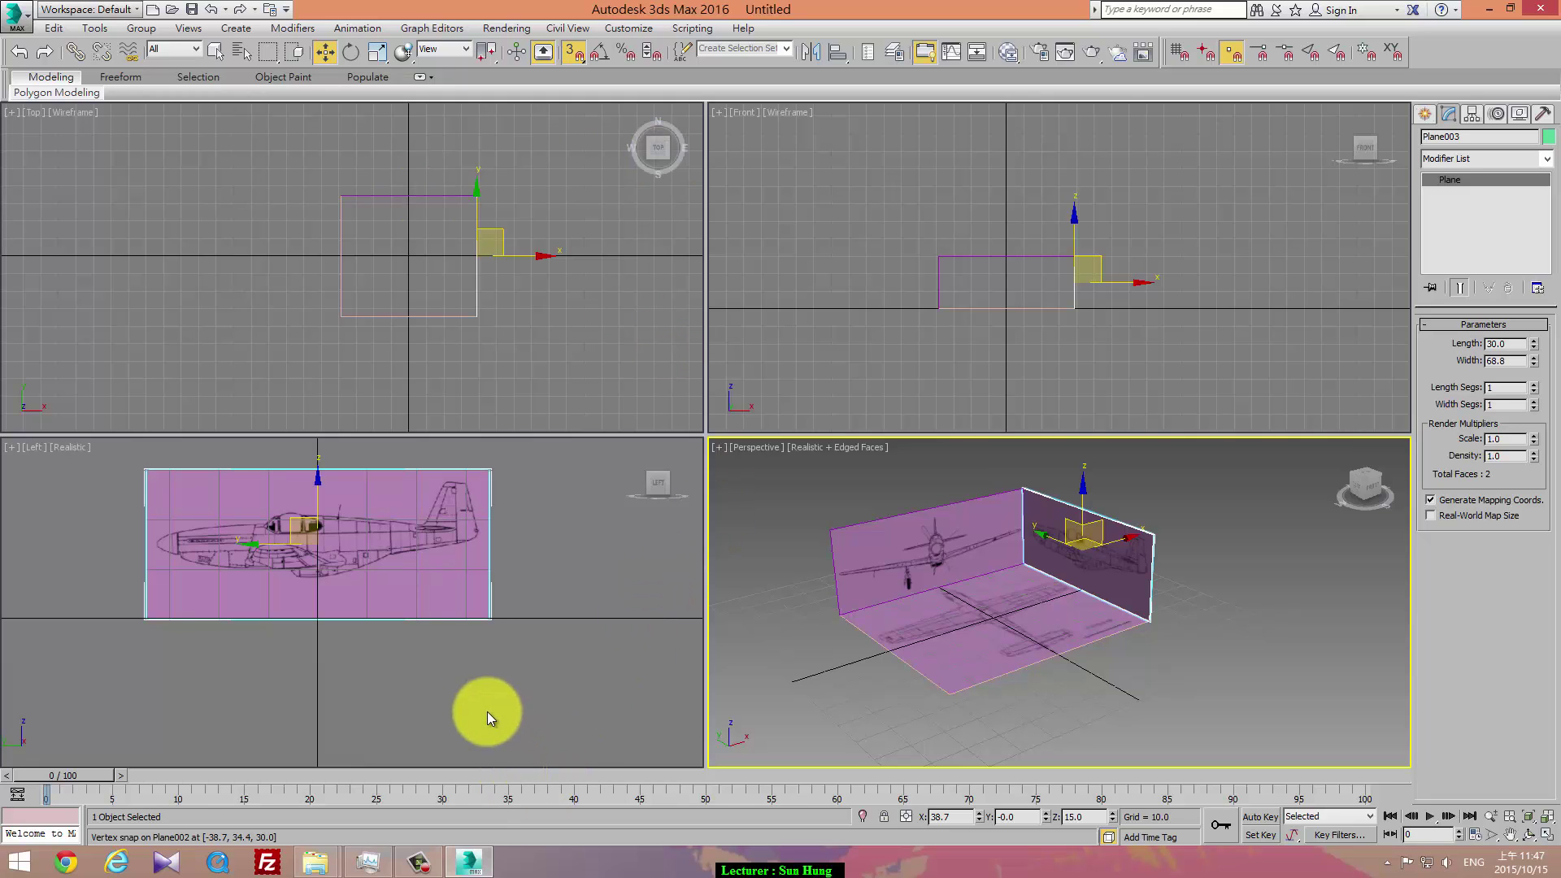
click(416, 862)
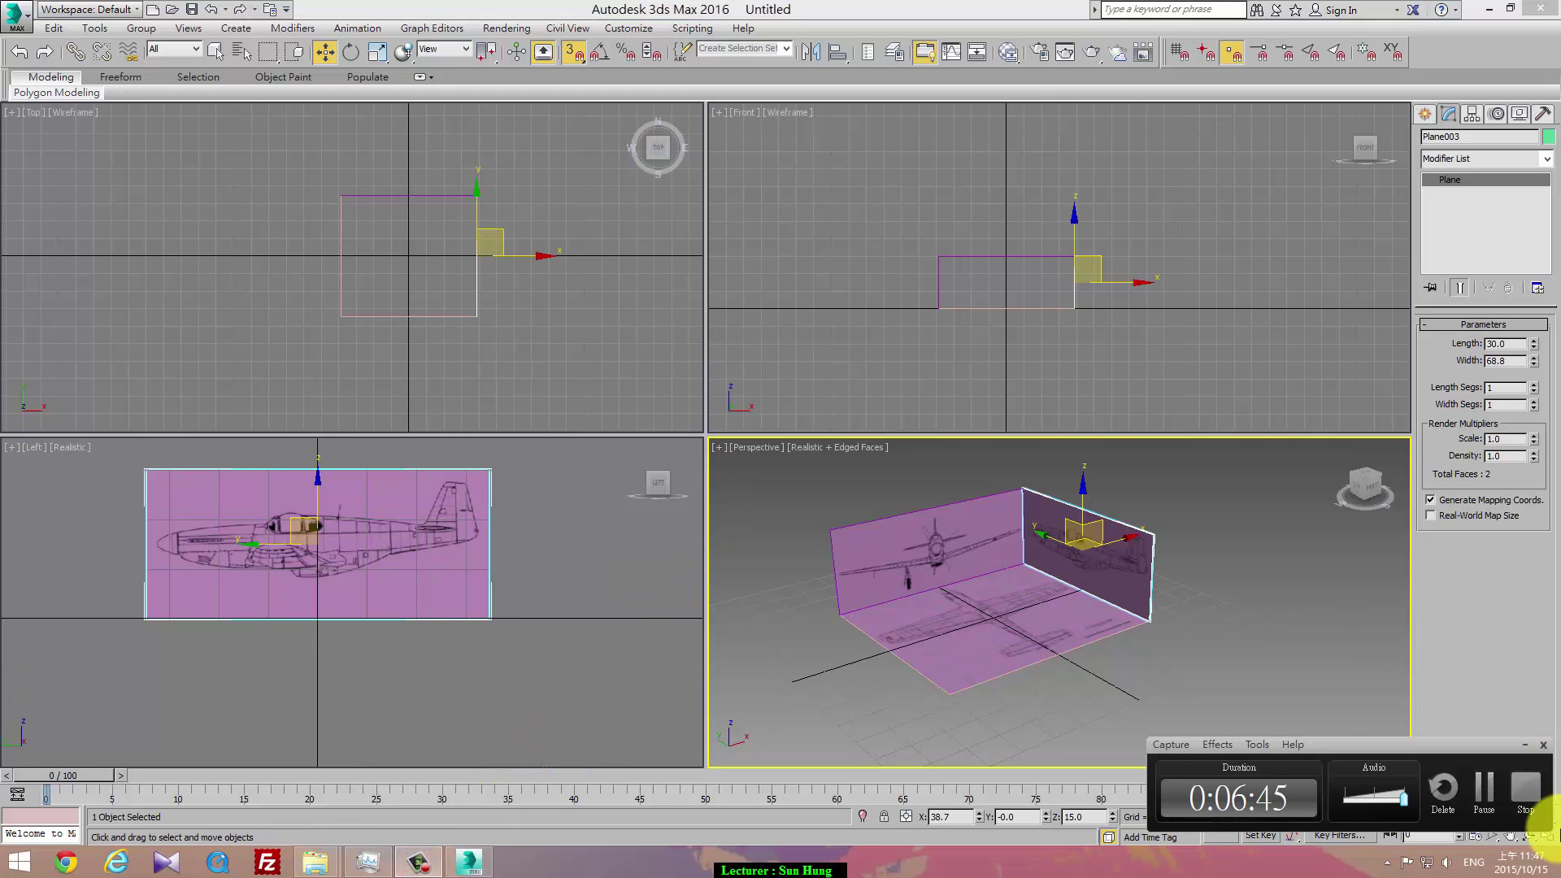